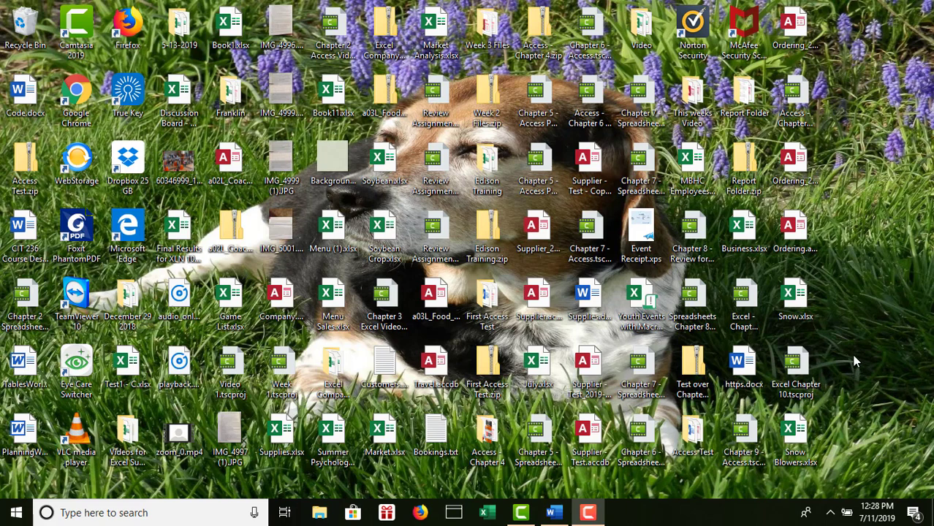
Open the Snow.xlsx workbook and save it to the Desktop as Snow Blowers.xlsx, replacing the existing file
{"action": "double_click", "coordinate": [795, 300]}
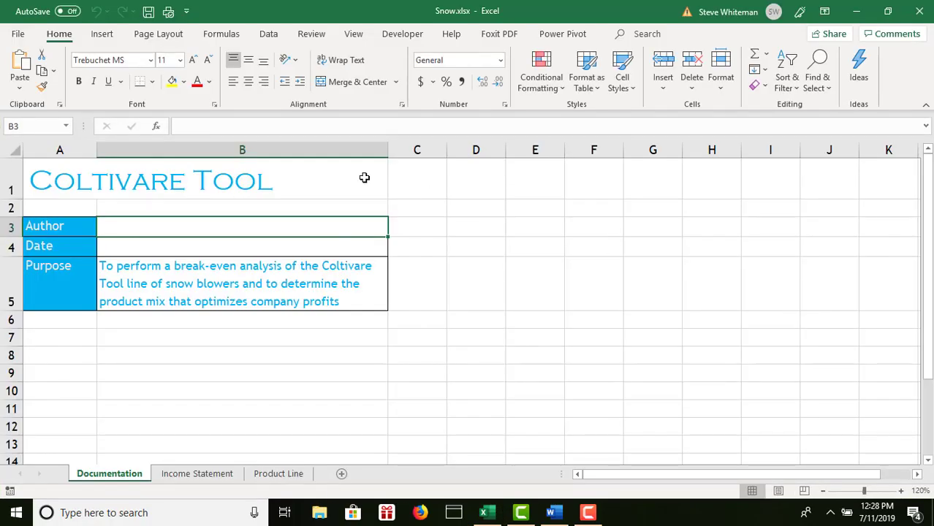
{"action": "left_click", "coordinate": [19, 35]}
{"action": "left_click", "coordinate": [54, 223]}
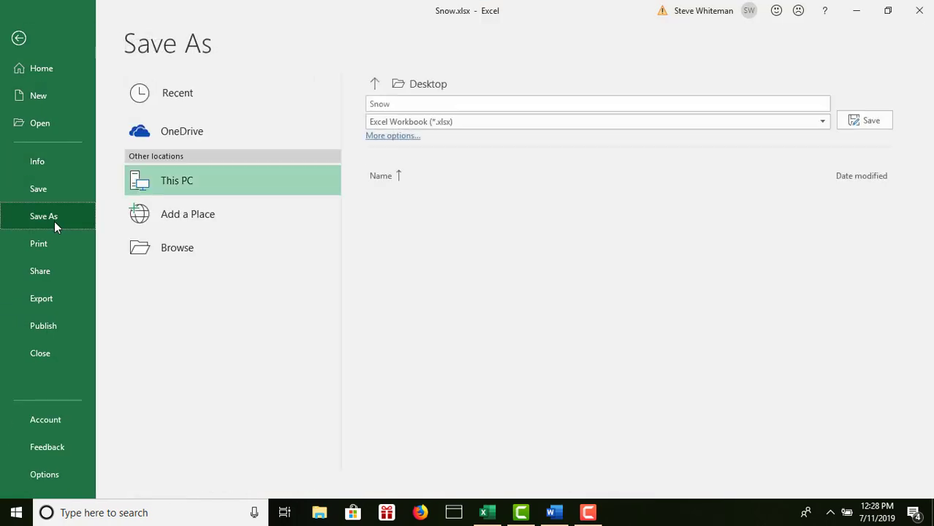
{"action": "left_click", "coordinate": [178, 249]}
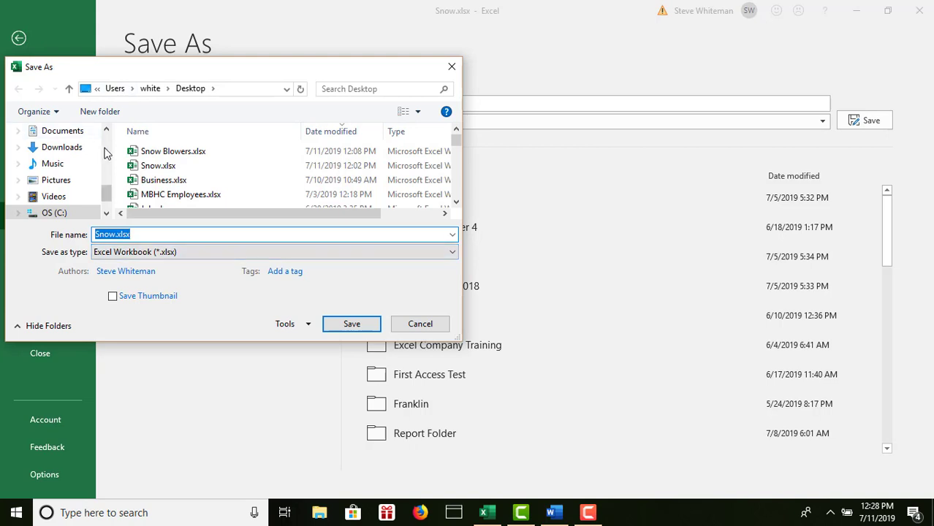
{"action": "scroll", "coordinate": [106, 152], "scroll_direction": "up", "scroll_amount": 5}
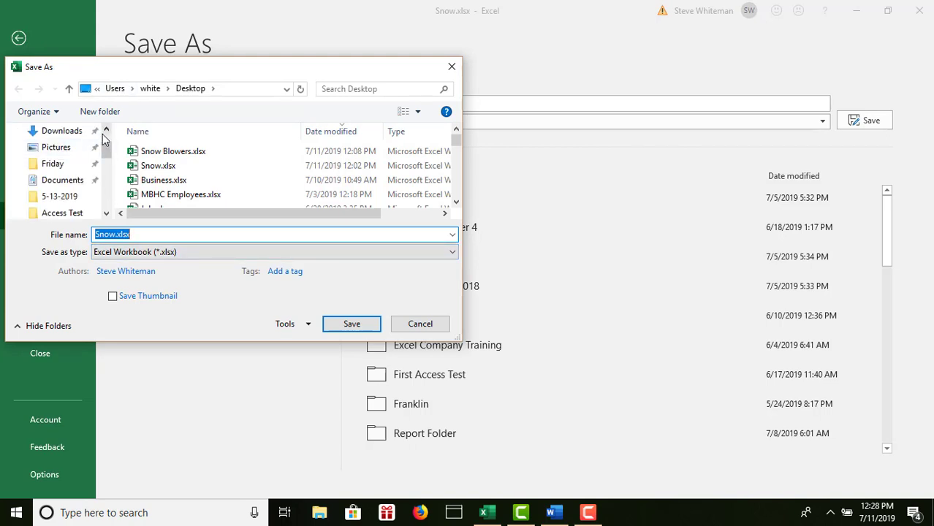
{"action": "scroll", "coordinate": [62, 142], "scroll_direction": "up", "scroll_amount": 1}
{"action": "left_click", "coordinate": [56, 131]}
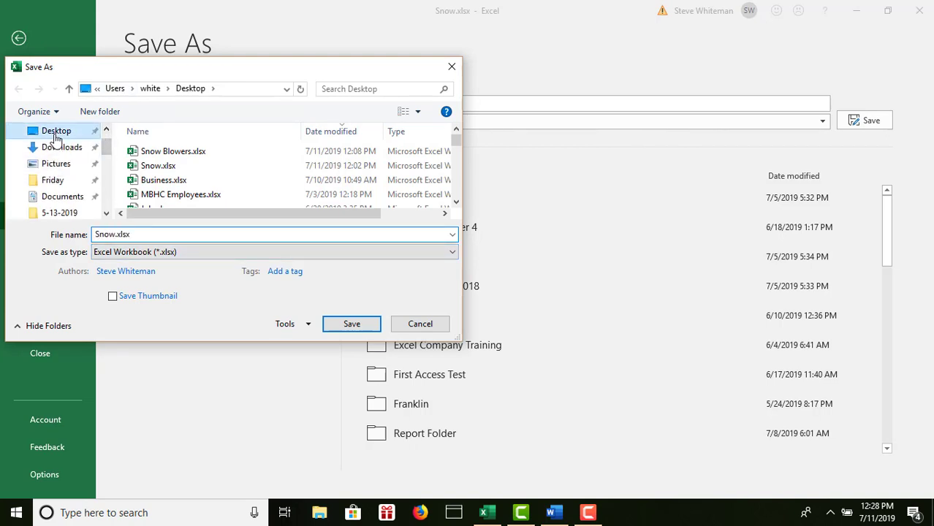
{"action": "left_click", "coordinate": [115, 232]}
{"action": "left_click", "coordinate": [115, 232]}
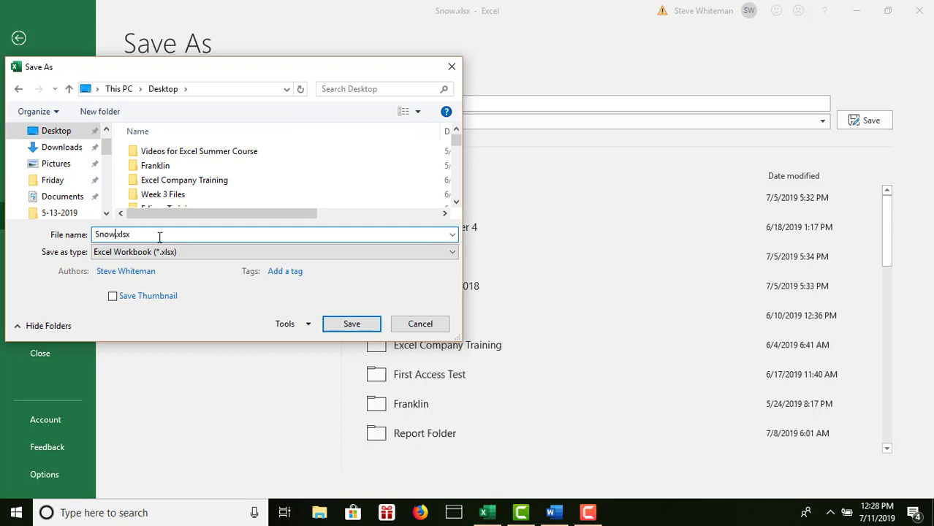
{"action": "type", "text": "Blowers"}
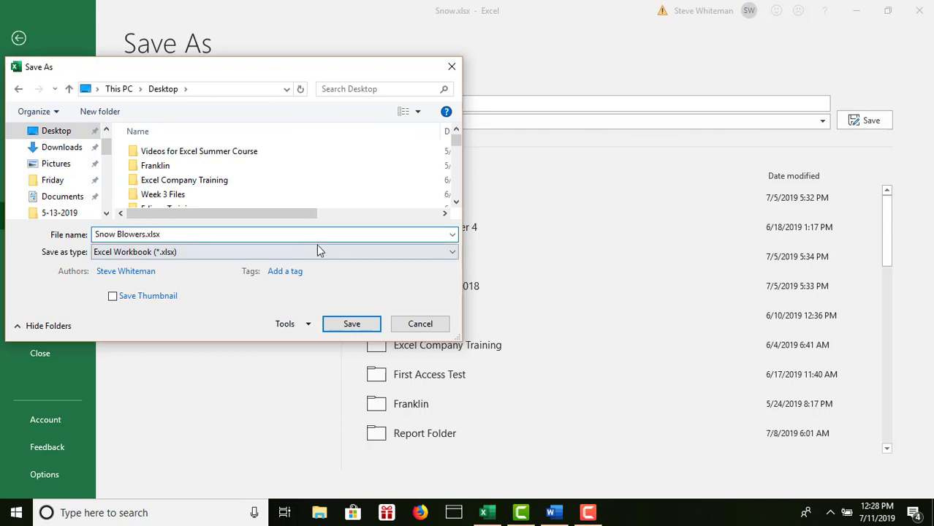
{"action": "left_click", "coordinate": [360, 324]}
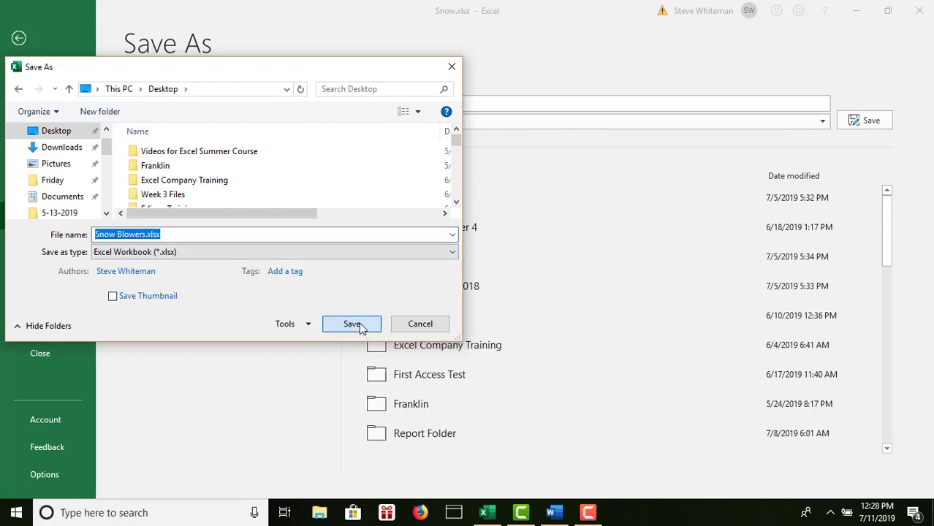
{"action": "left_click", "coordinate": [513, 258]}
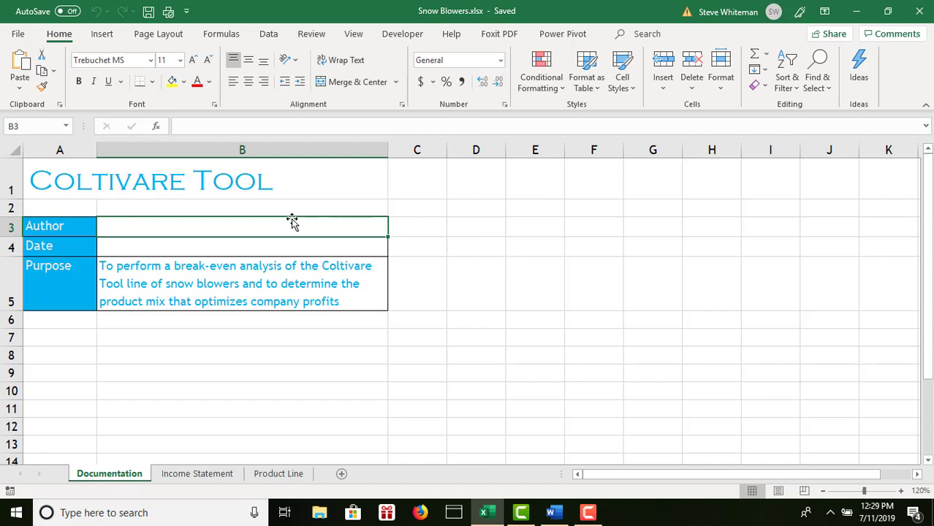
Enter the author's name in cell B3 and the date 07/11/2019 in cell B4 of the Documentation sheet
{"action": "type", "text": "St"}
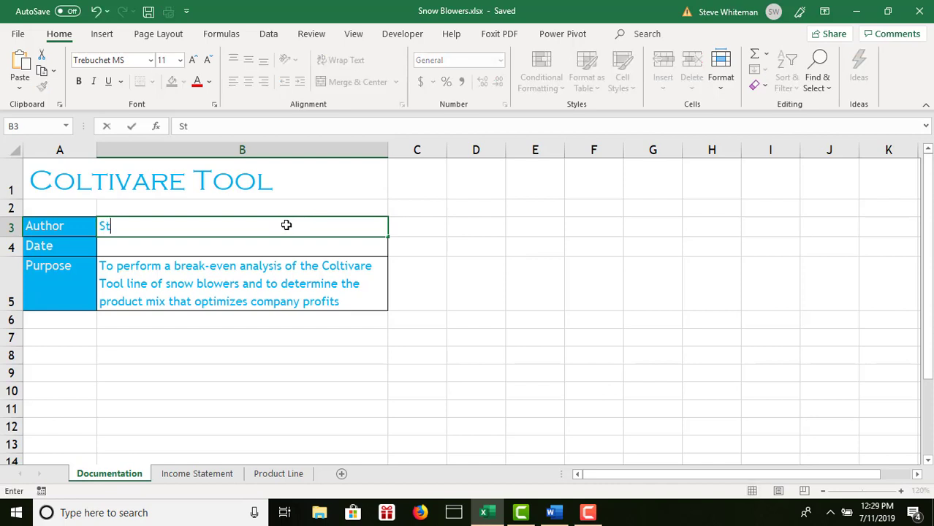
{"action": "type", "text": "eve Whiteman"}
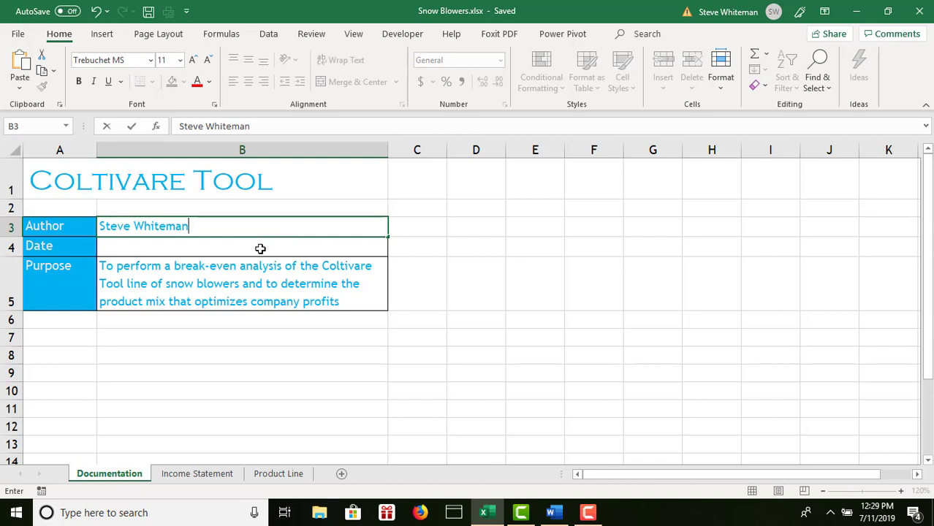
{"action": "left_click", "coordinate": [261, 249]}
{"action": "type", "text": "0"}
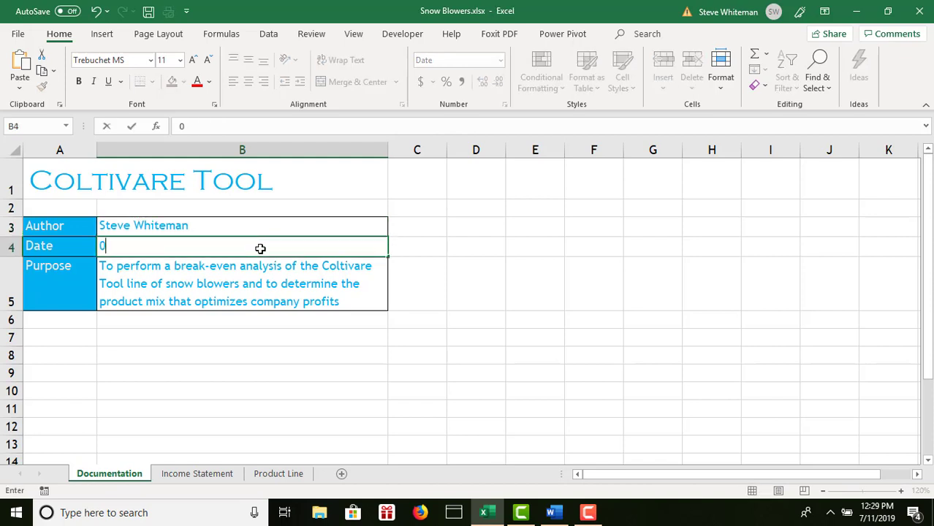
{"action": "type", "text": "7/11/2019"}
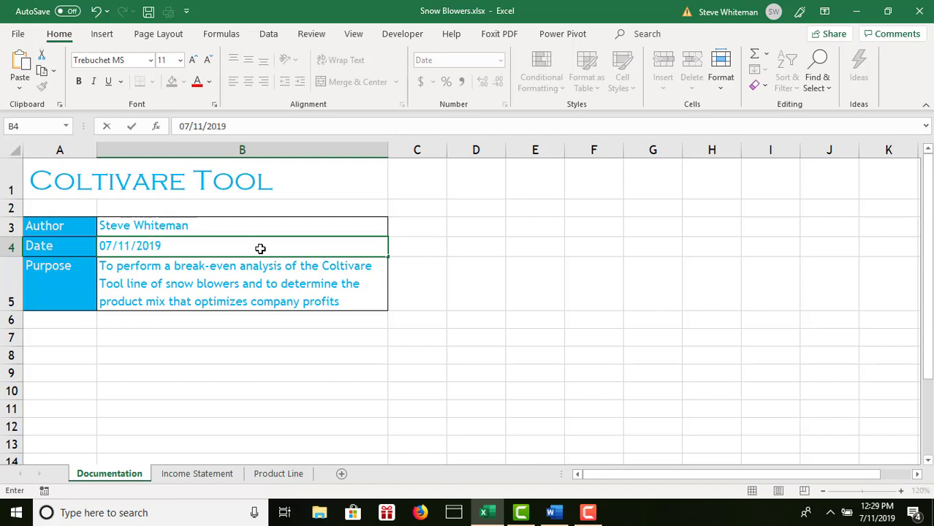
{"action": "key", "text": "Return"}
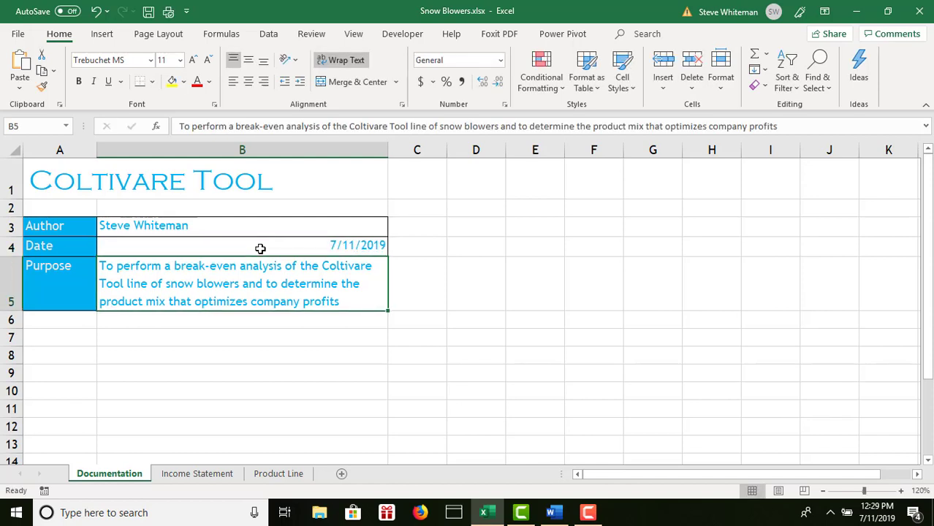
On the Income Statement sheet, enter =Units_Produced_and_Sold in D6 under Units Sold, referencing cell B6
{"action": "left_click", "coordinate": [189, 476]}
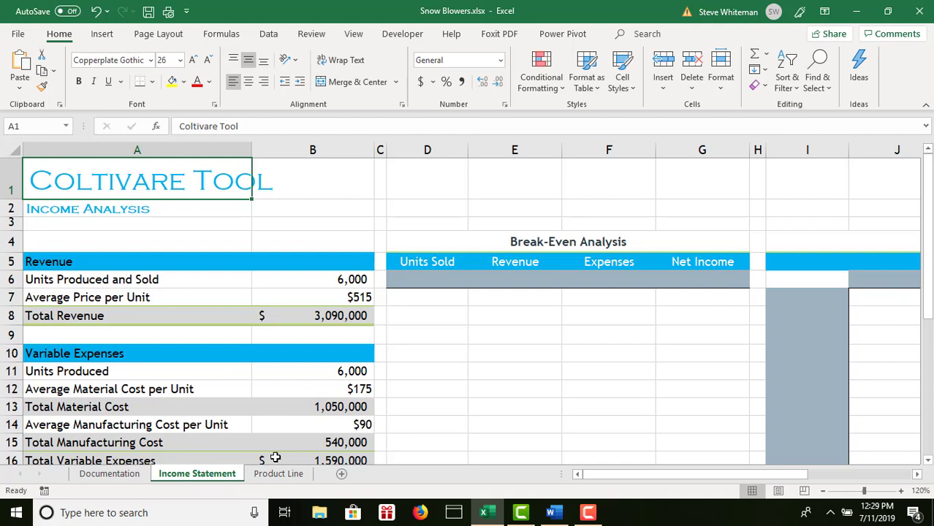
{"action": "left_click", "coordinate": [418, 276]}
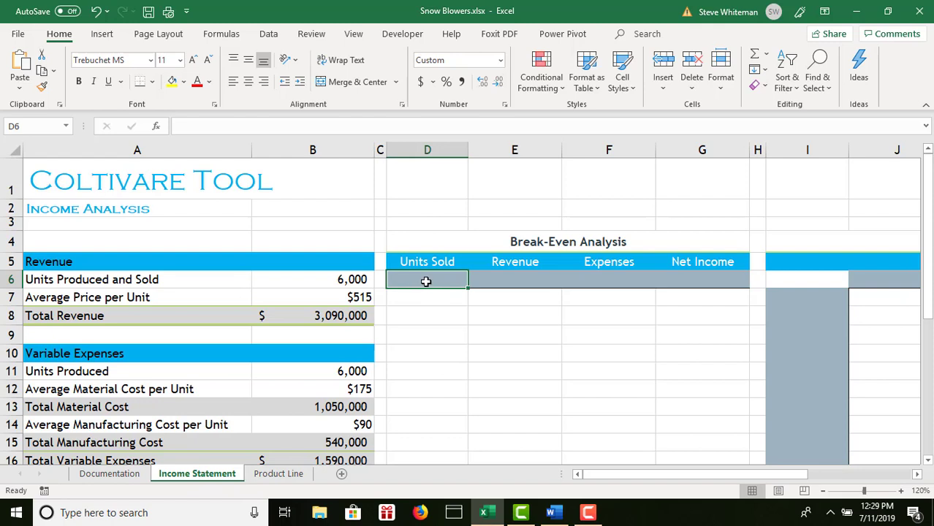
{"action": "type", "text": "="}
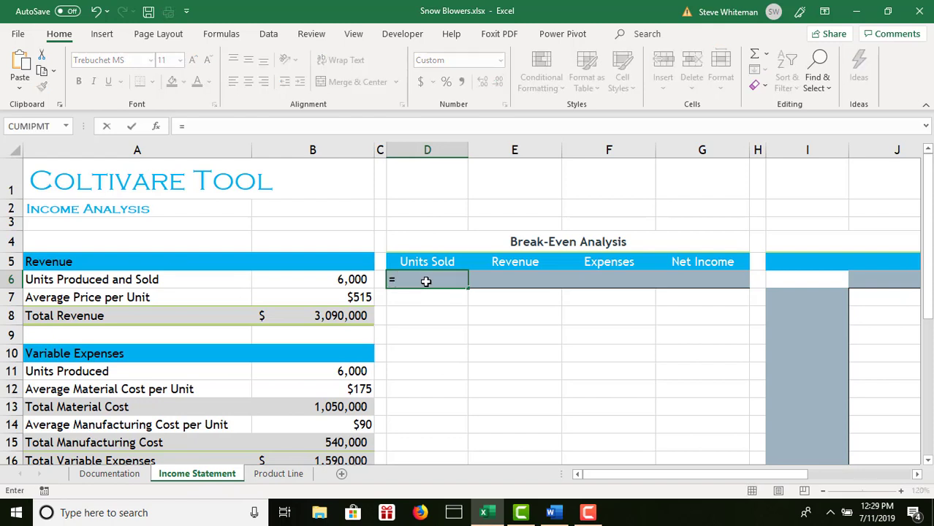
{"action": "left_click", "coordinate": [341, 279]}
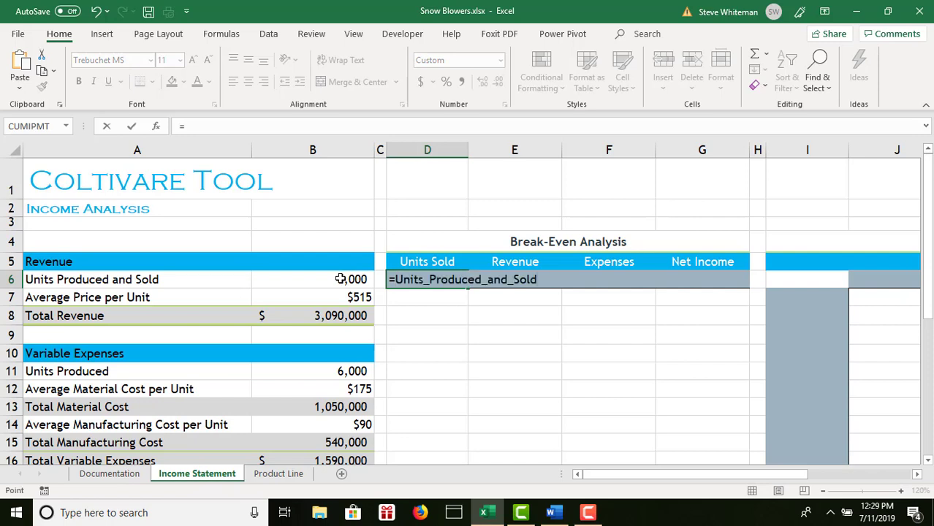
{"action": "key", "text": "Return"}
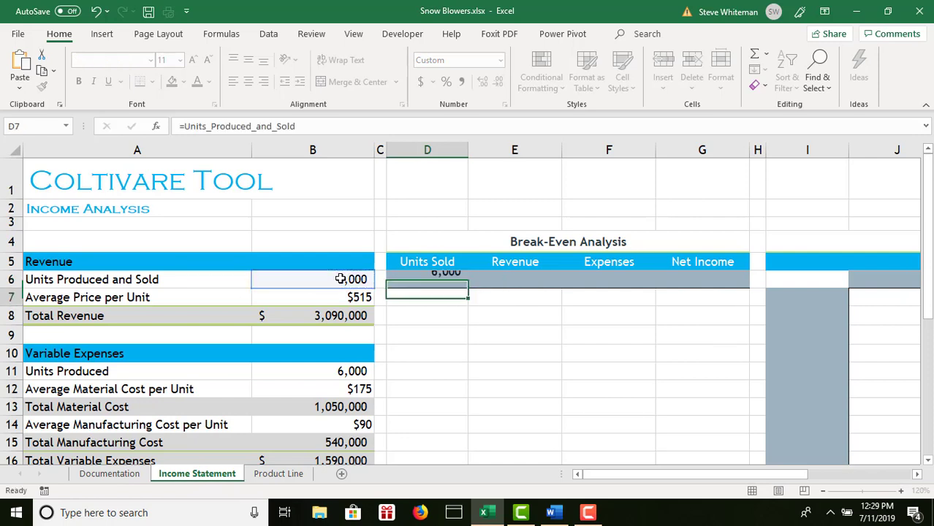
{"action": "key", "text": "Up"}
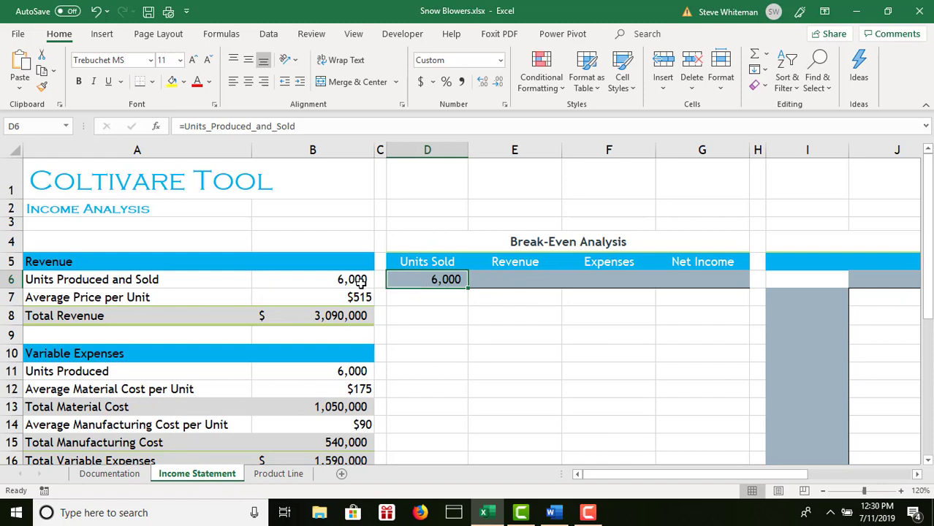
Enter =Total_Revenue in E6 under Revenue, referencing the Summary section's Total Revenue in B26
{"action": "left_click", "coordinate": [517, 282]}
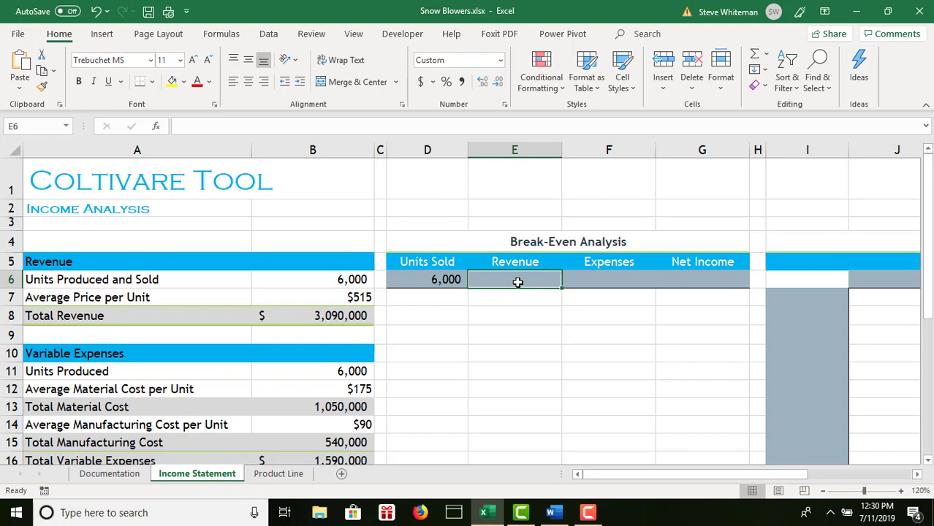
{"action": "type", "text": "="}
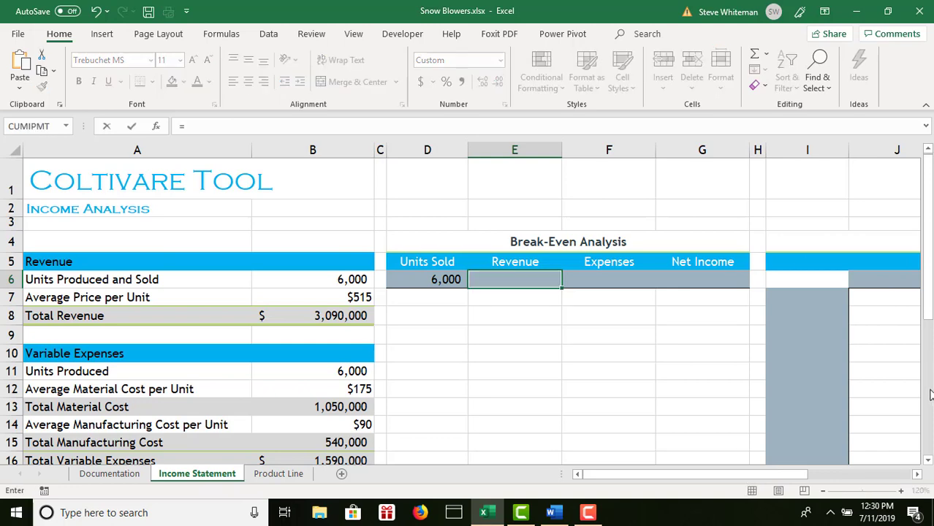
{"action": "left_click", "coordinate": [930, 395]}
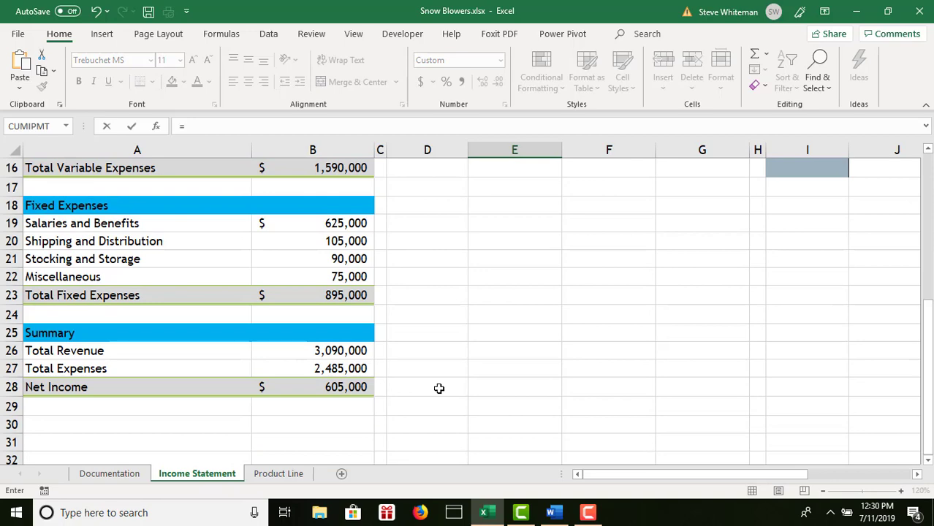
{"action": "left_click", "coordinate": [335, 352]}
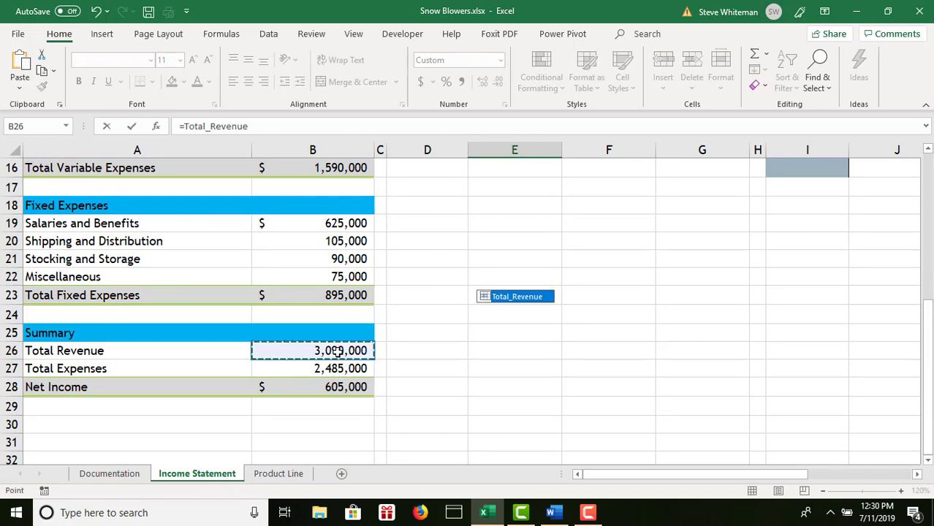
{"action": "key", "text": "Return"}
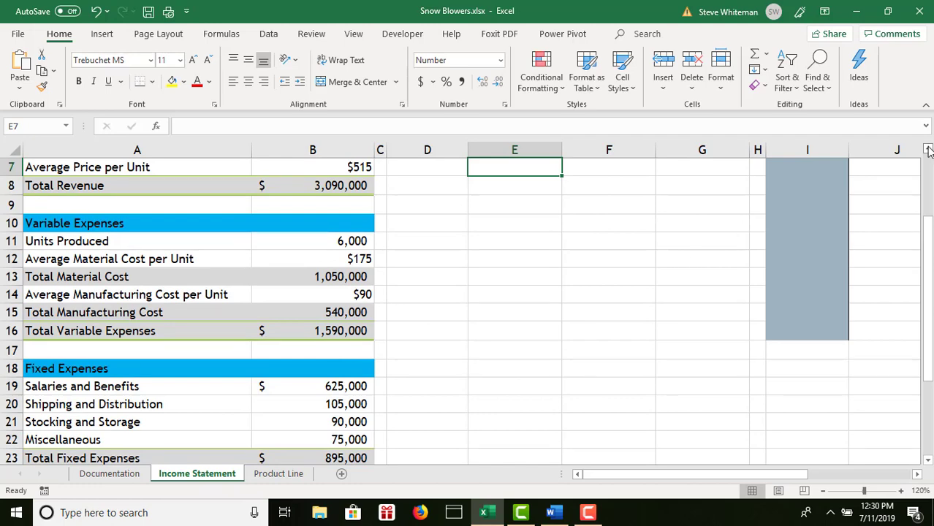
Enter =Total_Expenses in F6 under Expenses, referencing the Summary section's Total Expenses in B27
{"action": "right_click", "coordinate": [928, 151]}
{"action": "left_click", "coordinate": [929, 150]}
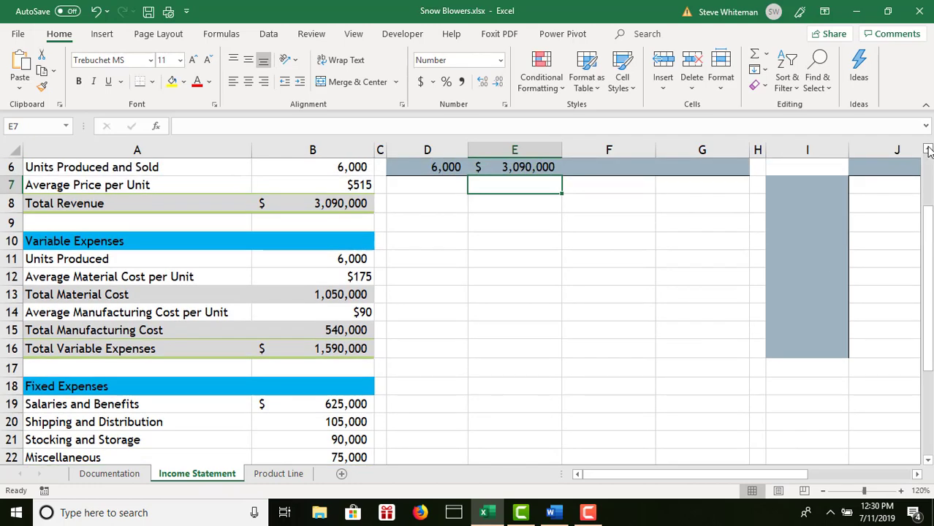
{"action": "left_click", "coordinate": [929, 150]}
{"action": "left_click", "coordinate": [928, 150]}
{"action": "left_click", "coordinate": [591, 212]}
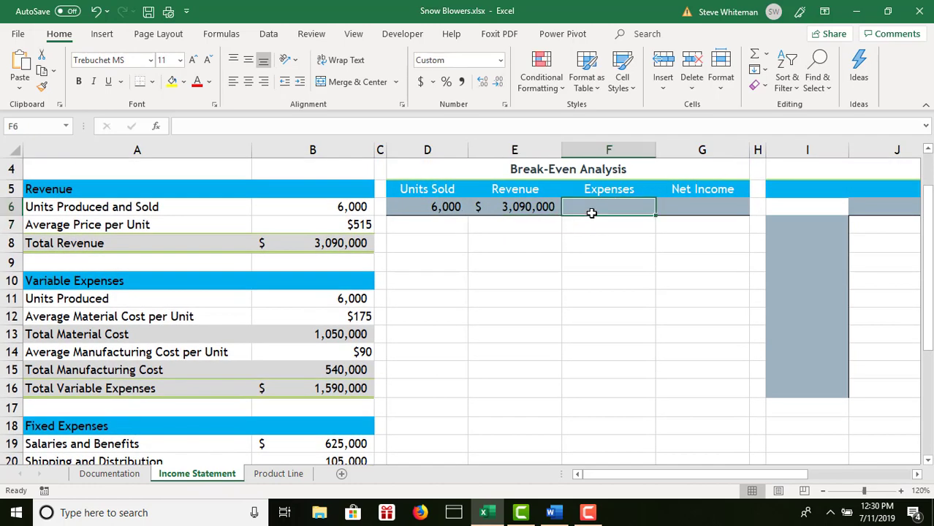
{"action": "type", "text": "="}
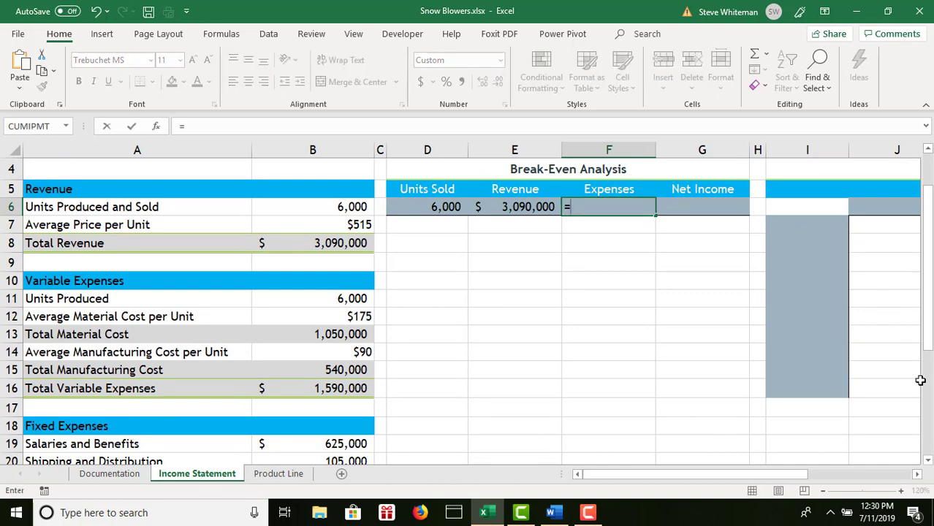
{"action": "left_click", "coordinate": [928, 401]}
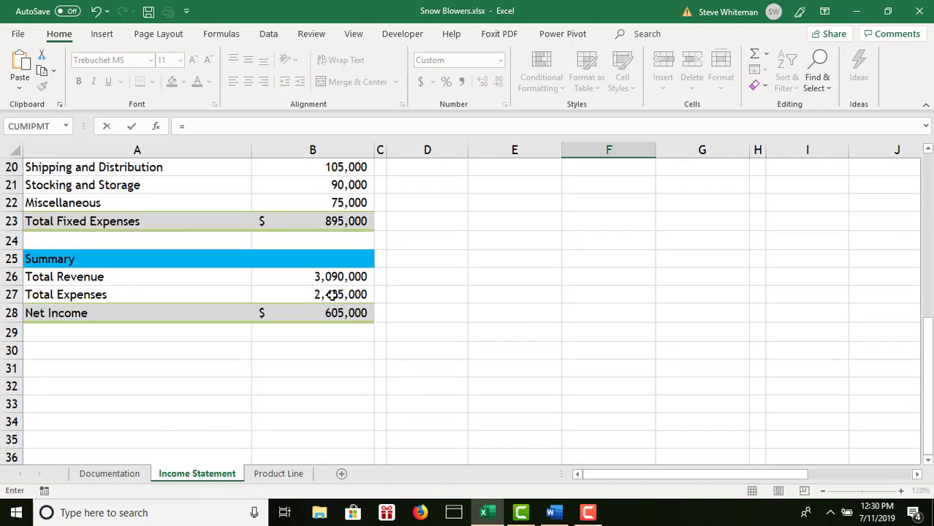
{"action": "left_click", "coordinate": [342, 300]}
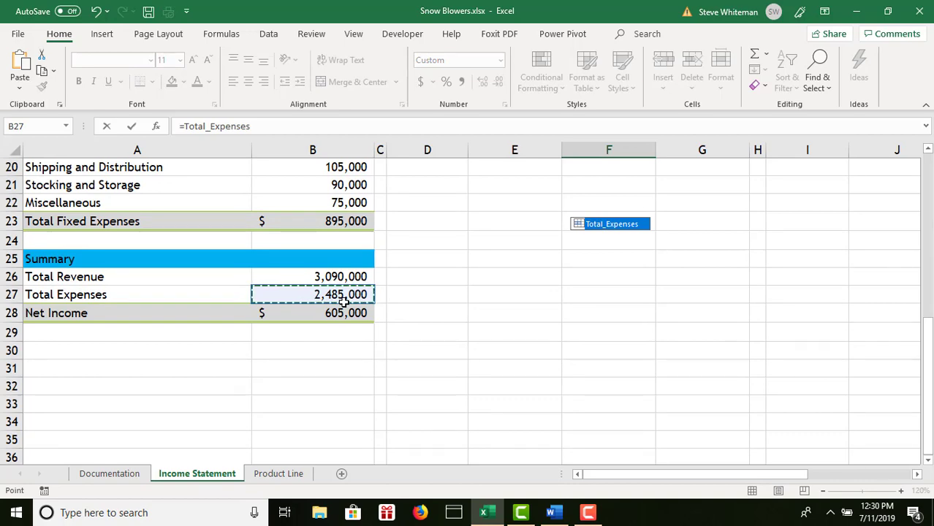
{"action": "key", "text": "Return"}
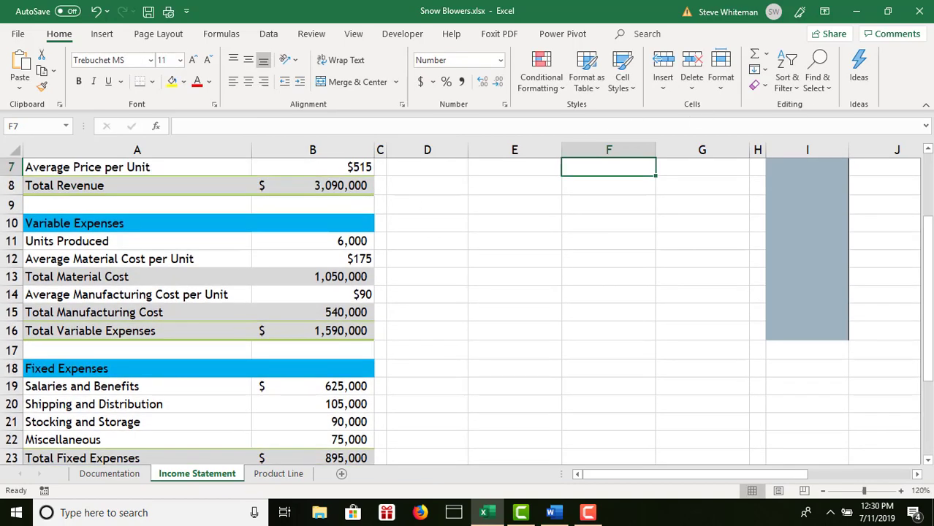
Enter =Net_Income in G6 under Net Income, referencing the Summary section's Net Income in B28
{"action": "left_click", "coordinate": [928, 149]}
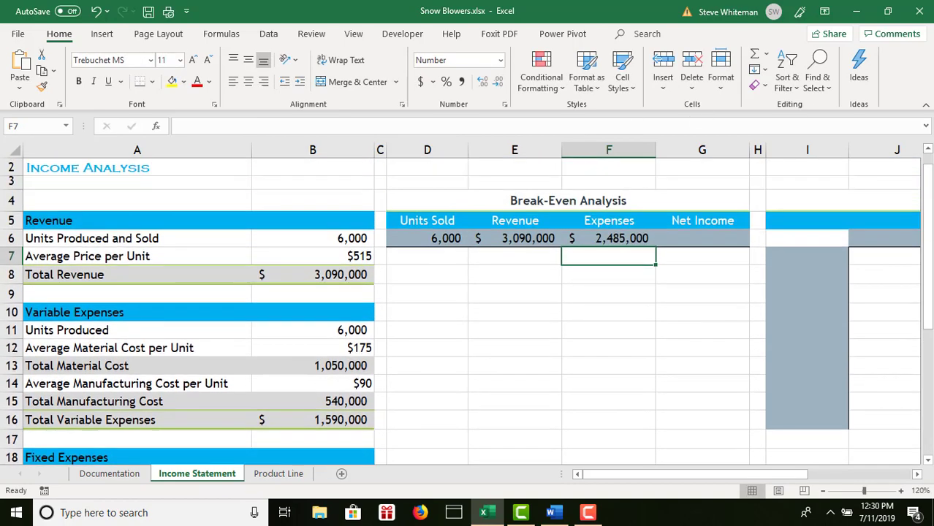
{"action": "left_click", "coordinate": [721, 238]}
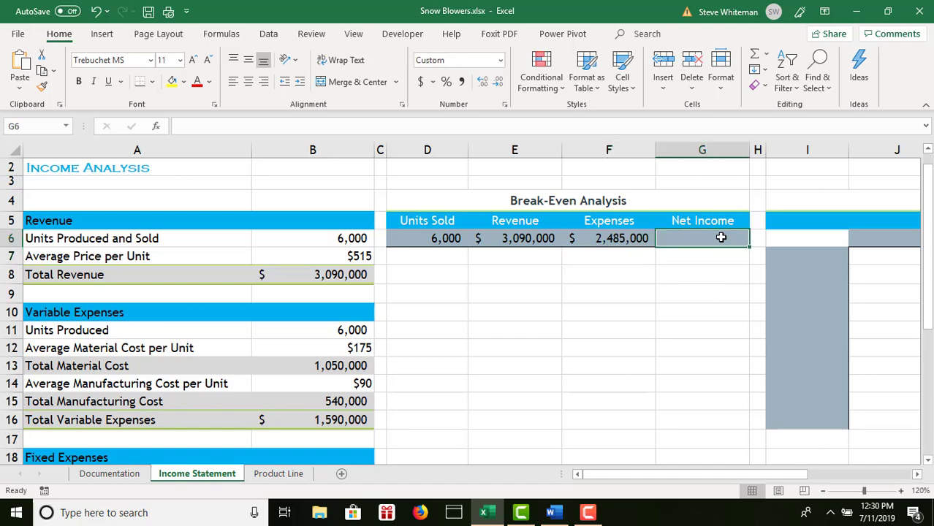
{"action": "type", "text": "="}
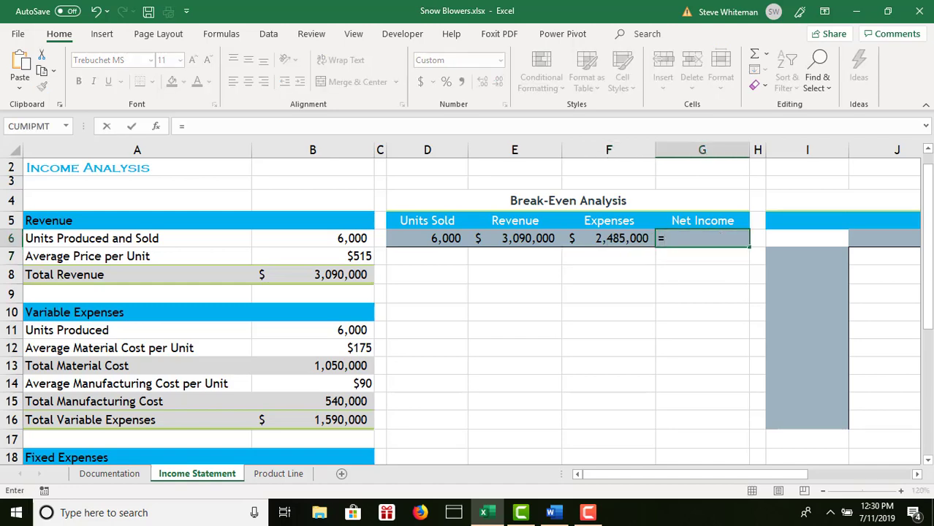
{"action": "left_click", "coordinate": [930, 347]}
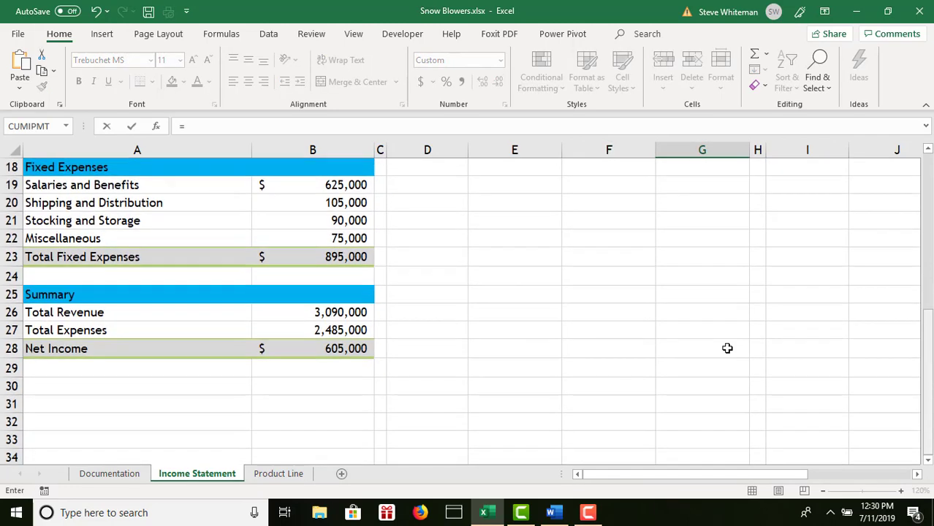
{"action": "left_click", "coordinate": [341, 351]}
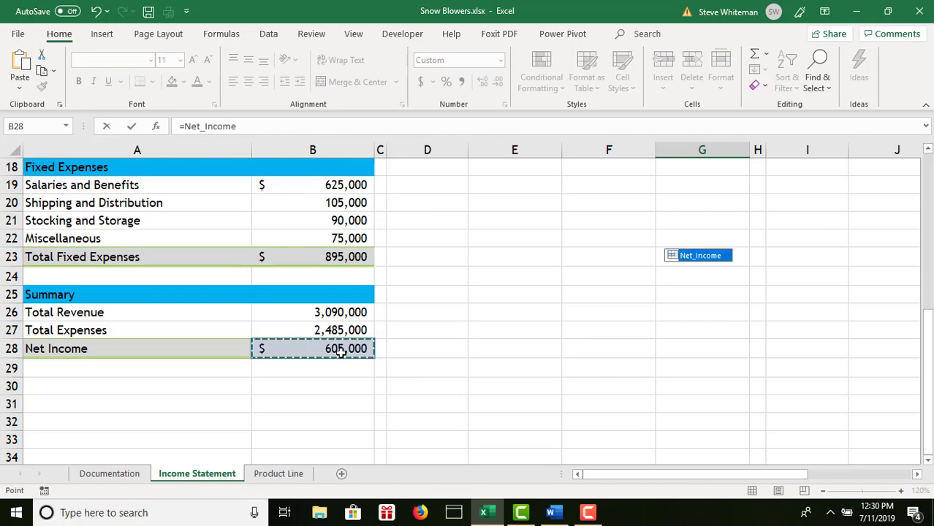
{"action": "key", "text": "Return"}
{"action": "key", "text": "Up"}
{"action": "key", "text": "Up"}
{"action": "key", "text": "Up"}
{"action": "key", "text": "Up"}
{"action": "key", "text": "Up"}
{"action": "key", "text": "Up"}
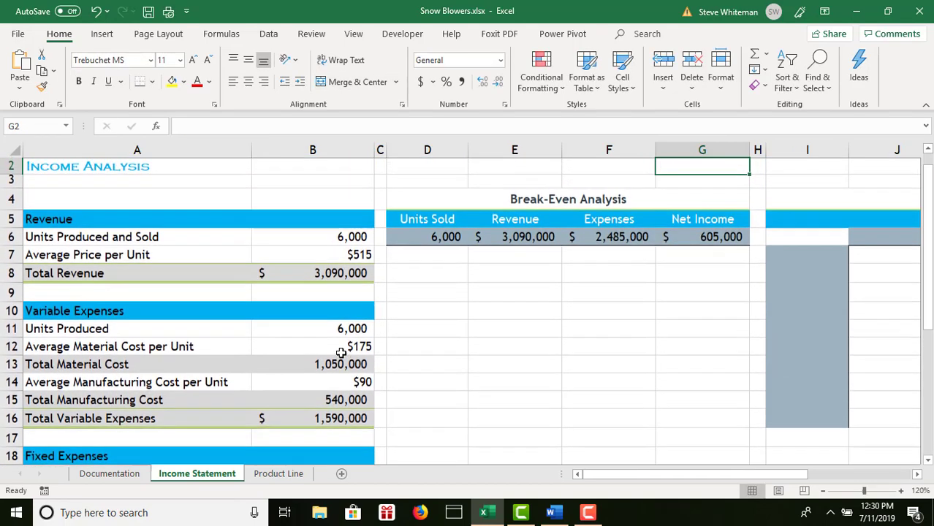
{"action": "key", "text": "Down"}
{"action": "key", "text": "Down"}
{"action": "key", "text": "Down"}
{"action": "key", "text": "Down"}
{"action": "key", "text": "Down"}
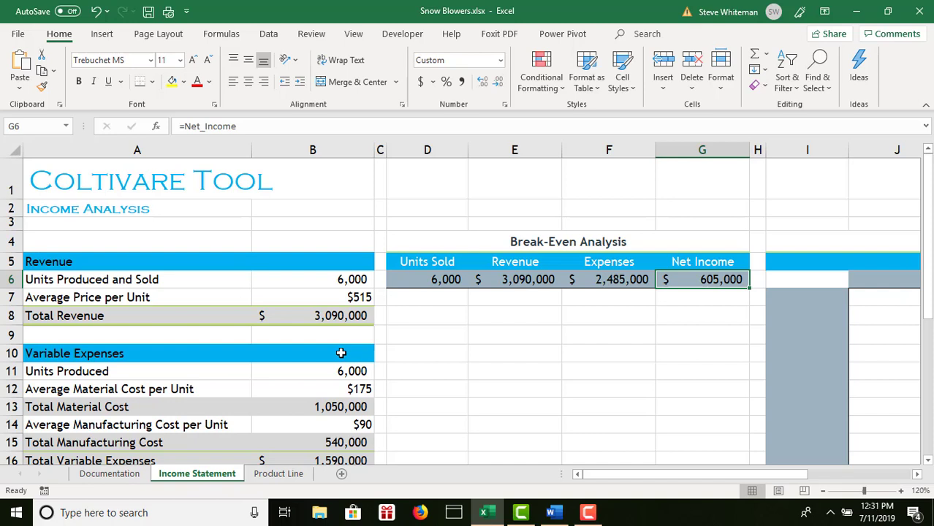
Enter 1000 in D7 and 2000 in D8 as the first two values under Units Sold
{"action": "left_click", "coordinate": [443, 301]}
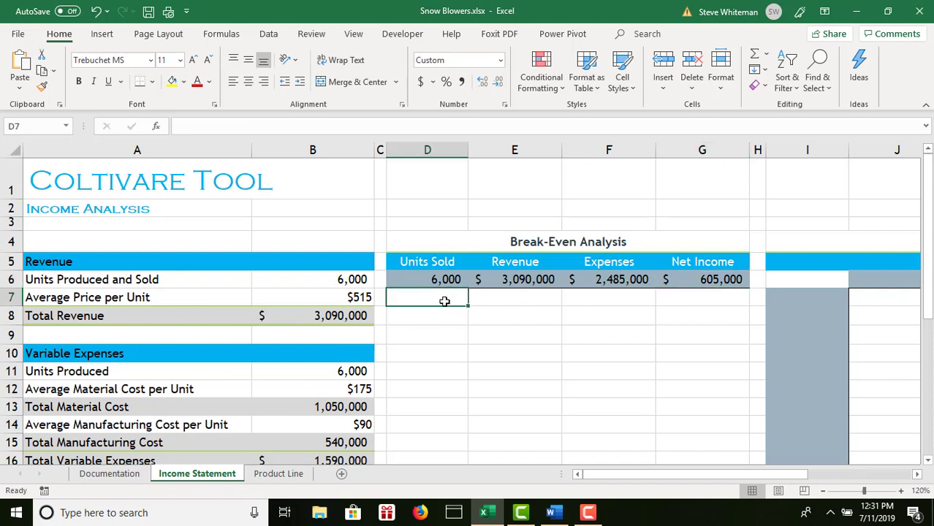
{"action": "type", "text": "1"}
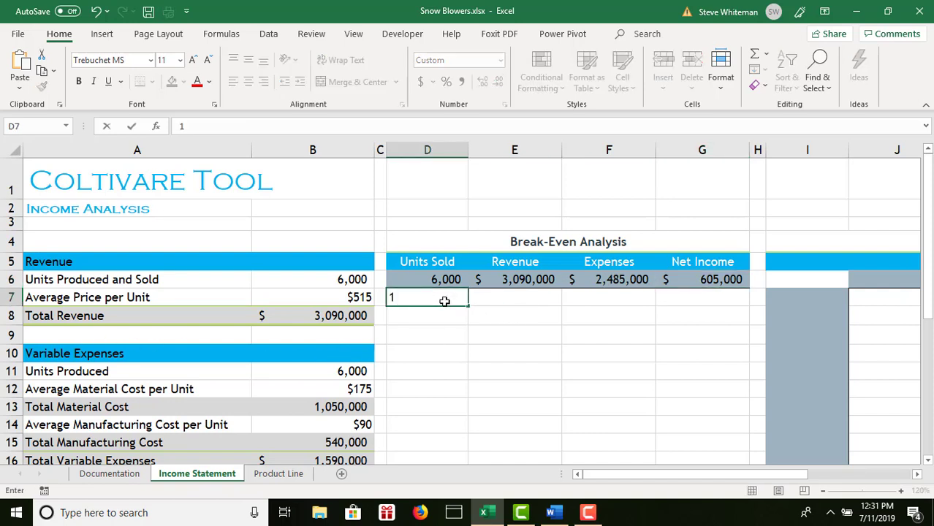
{"action": "type", "text": "000"}
{"action": "key", "text": "Return"}
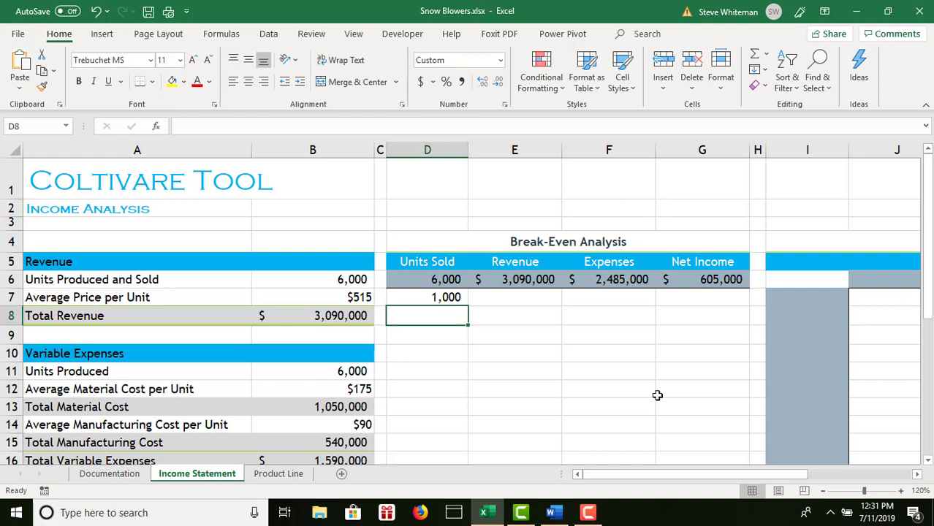
{"action": "type", "text": "2000"}
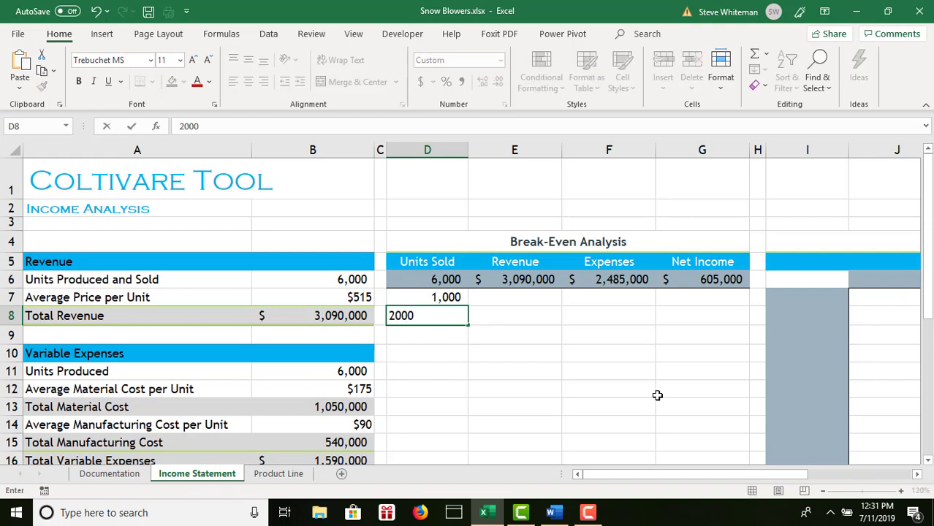
{"action": "key", "text": "Return"}
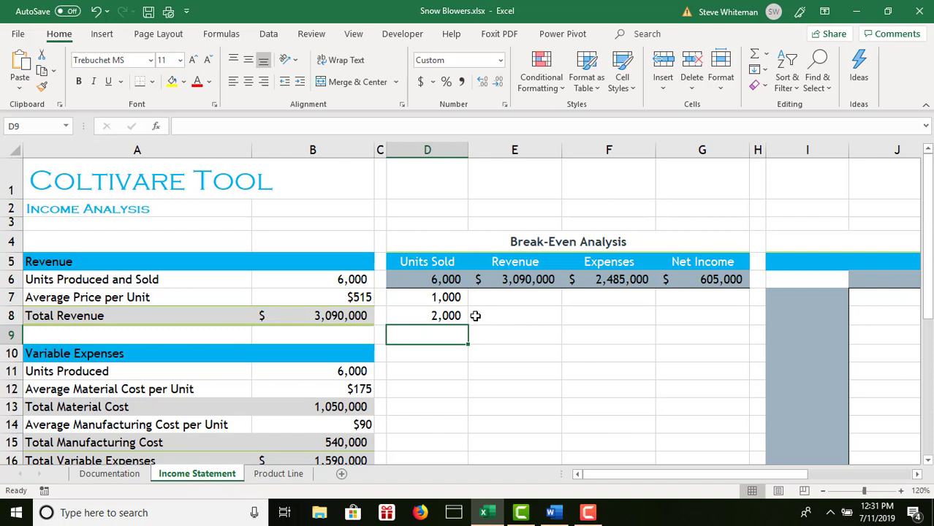
{"action": "left_click", "coordinate": [444, 298]}
{"action": "left_click_drag", "start_coordinate": [444, 298], "coordinate": [455, 326]}
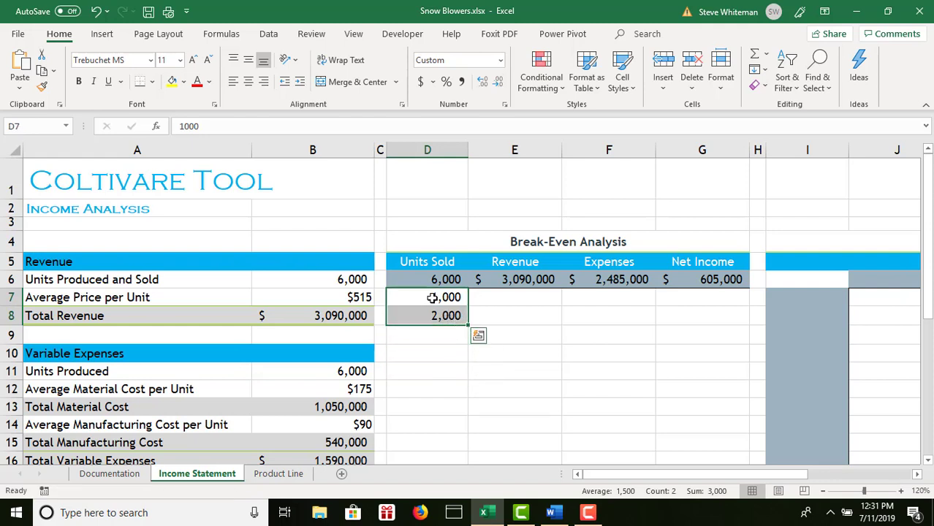
{"action": "left_click", "coordinate": [432, 297]}
{"action": "left_click", "coordinate": [434, 316]}
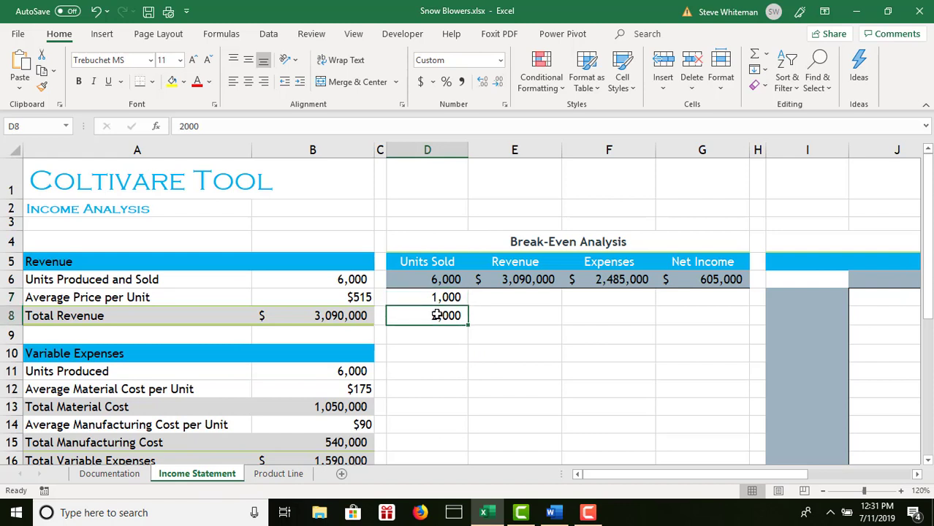
{"action": "mouse_move", "coordinate": [432, 298]}
{"action": "left_mouse_down"}
{"action": "mouse_move", "coordinate": [433, 316]}
{"action": "mouse_move", "coordinate": [468, 330]}
{"action": "mouse_move", "coordinate": [459, 446]}
{"action": "mouse_move", "coordinate": [460, 326]}
{"action": "left_mouse_up"}
Enter 3000 in D9 and 4000 in D10, and extend the Units Sold series down to 10,000 in D16
{"action": "left_click", "coordinate": [452, 334]}
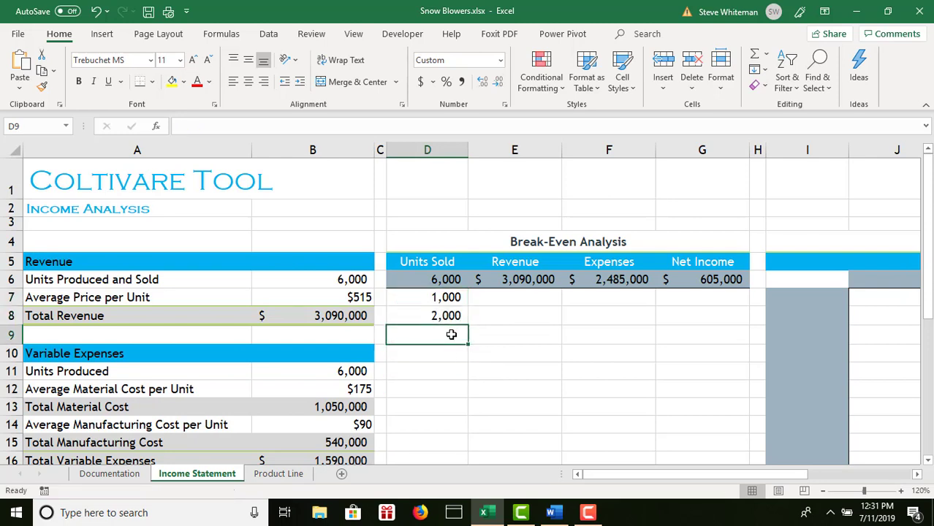
{"action": "type", "text": "3000"}
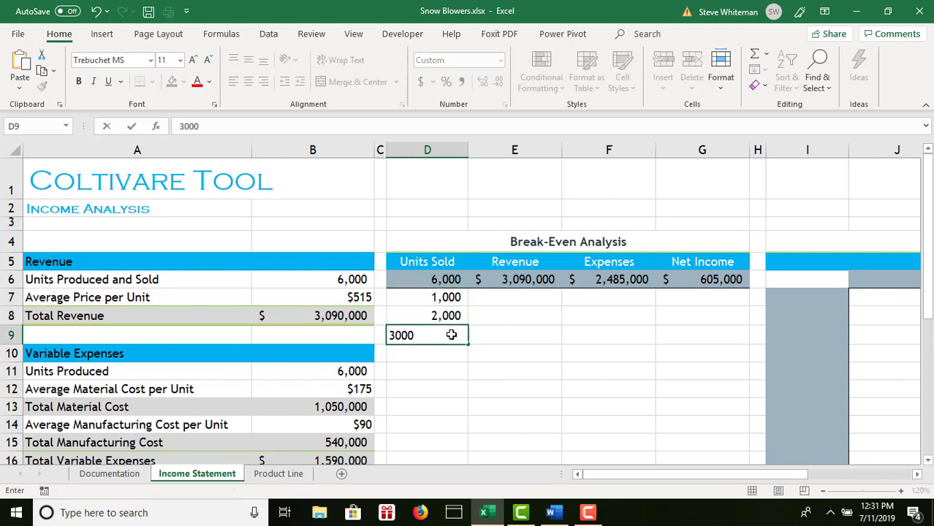
{"action": "key", "text": "Return"}
{"action": "type", "text": "4000"}
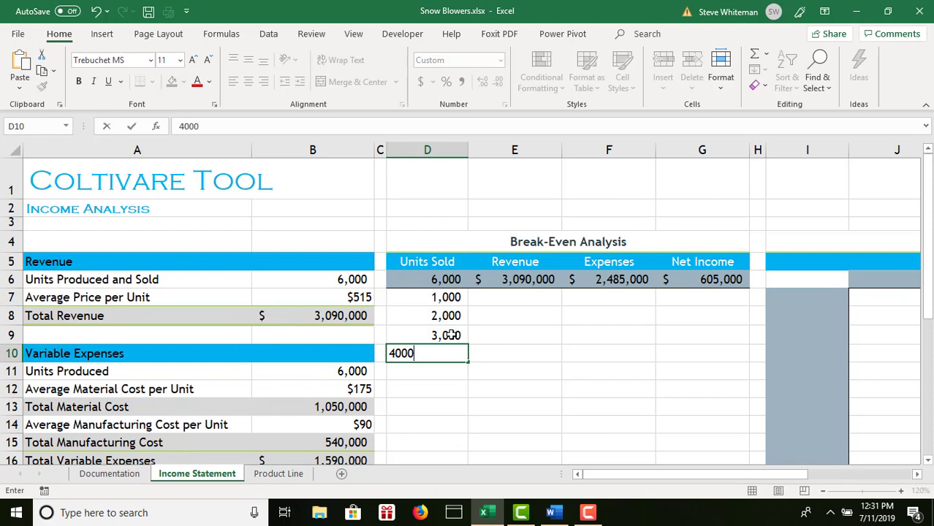
{"action": "key", "text": "Return"}
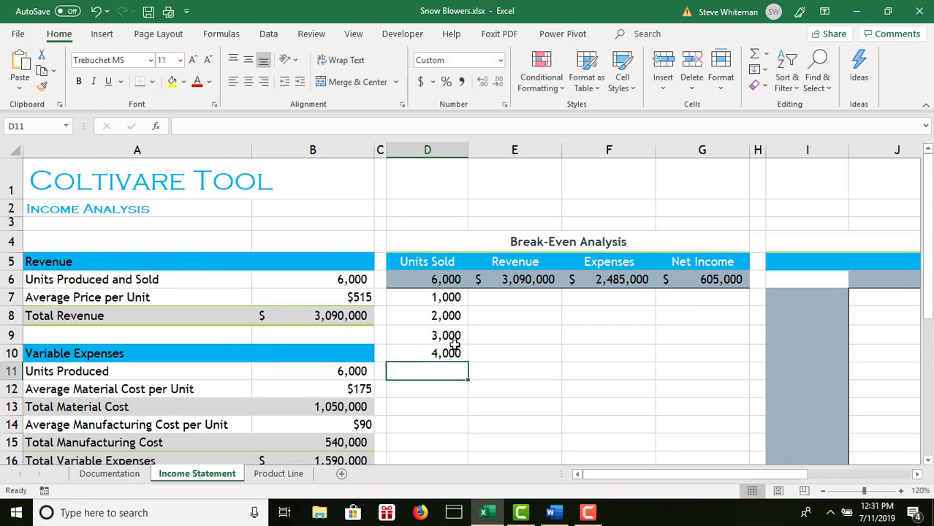
{"action": "left_click_drag", "start_coordinate": [450, 335], "coordinate": [472, 460]}
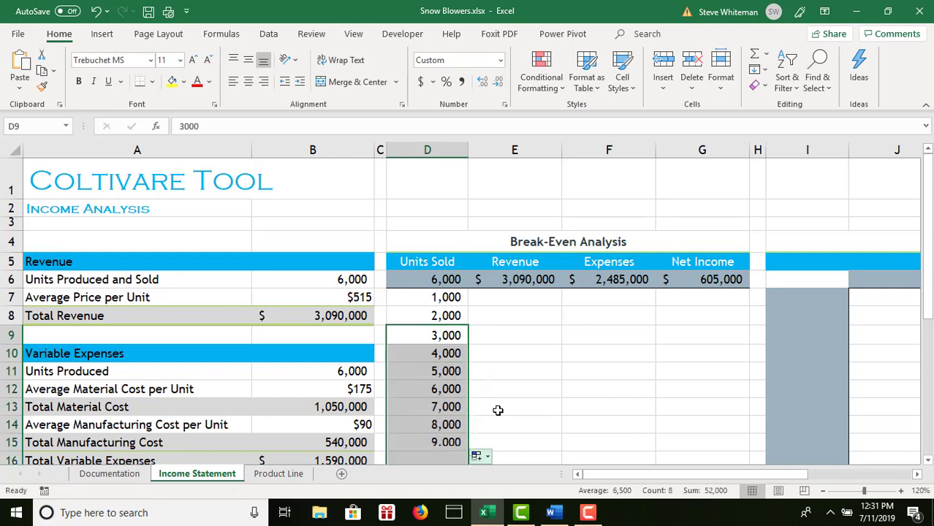
{"action": "left_click", "coordinate": [455, 299]}
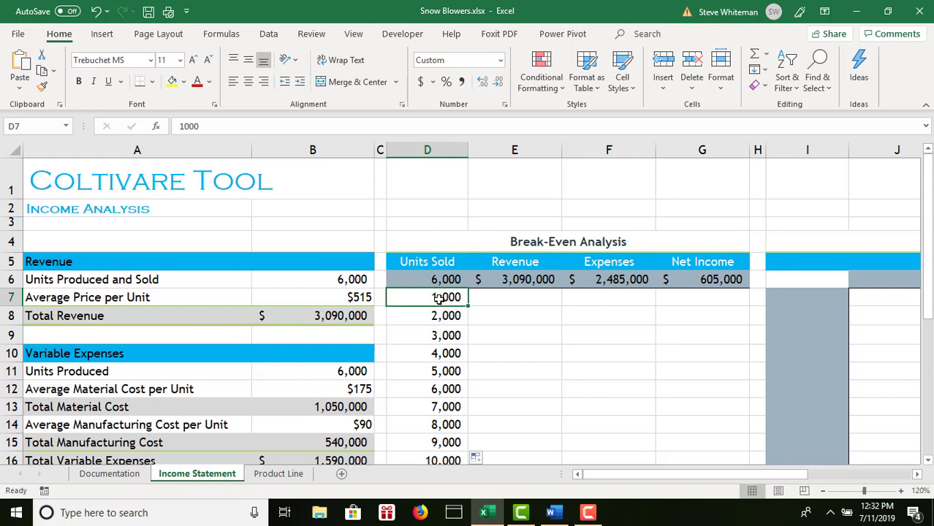
{"action": "left_click_drag", "start_coordinate": [438, 299], "coordinate": [449, 275]}
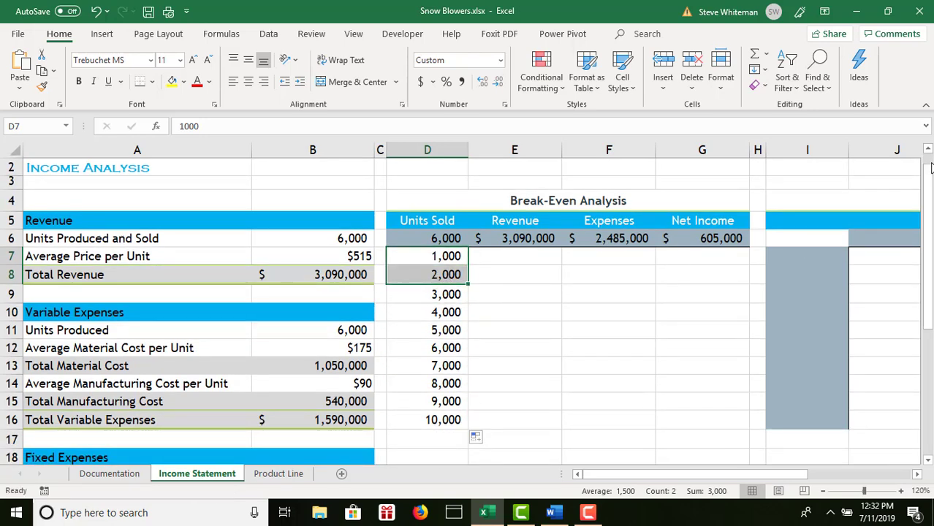
{"action": "left_click_drag", "start_coordinate": [931, 168], "coordinate": [930, 160]}
{"action": "left_click", "coordinate": [489, 298]}
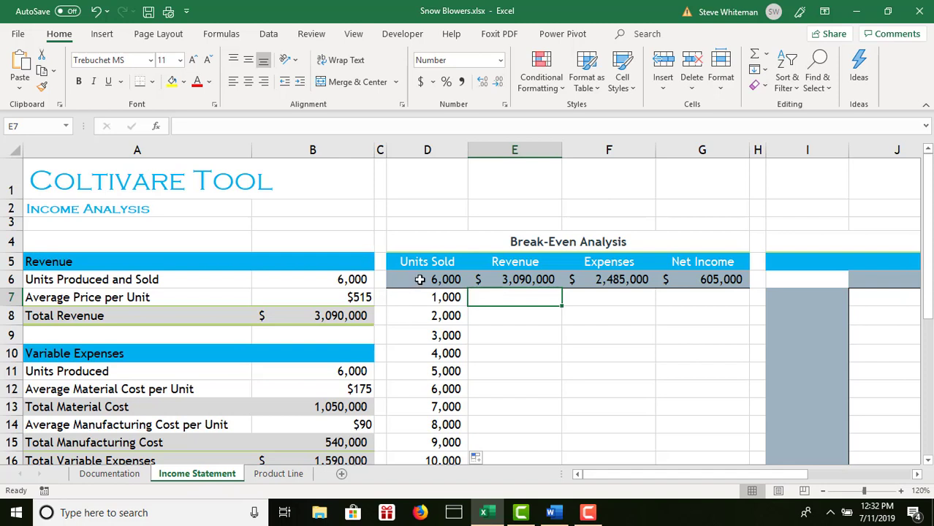
Create a one-variable What-If data table over D6:G16 with B6, Units Produced and Sold, as the column input cell
{"action": "left_click_drag", "start_coordinate": [421, 280], "coordinate": [726, 450]}
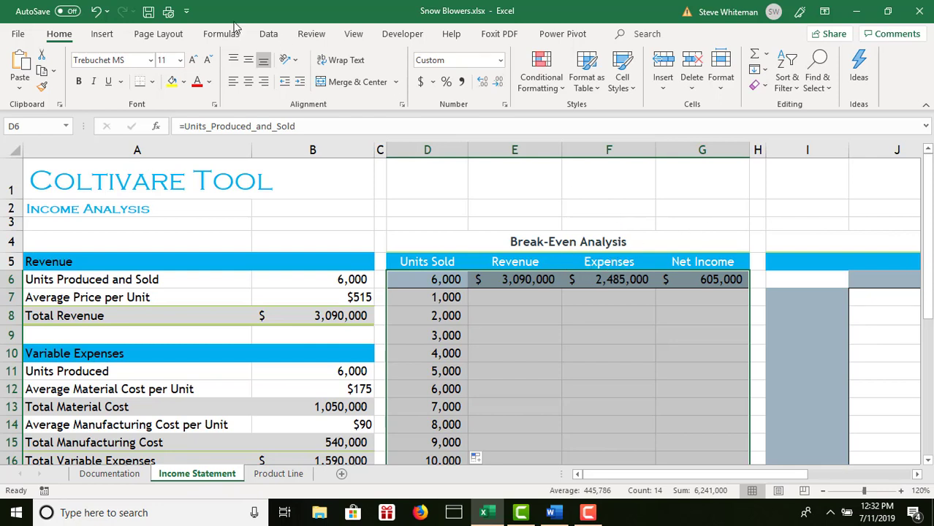
{"action": "left_click", "coordinate": [272, 35]}
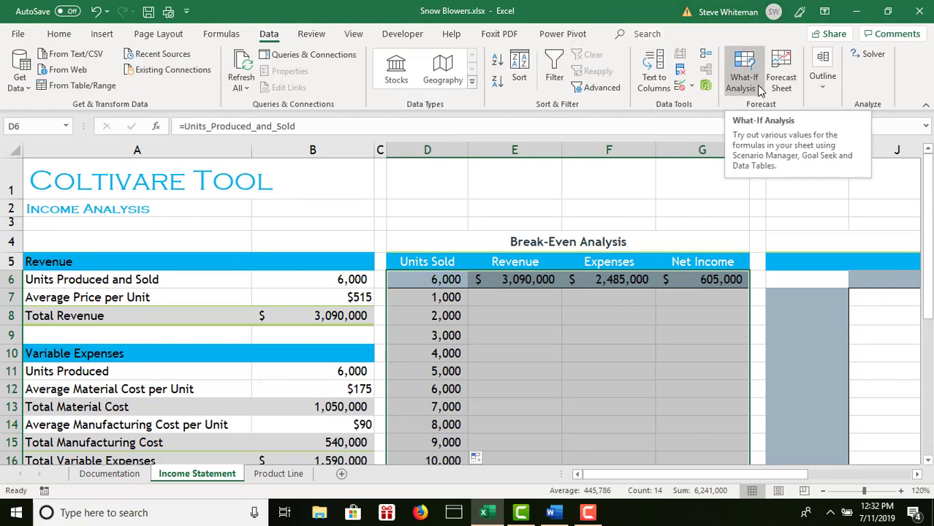
{"action": "left_click", "coordinate": [761, 90]}
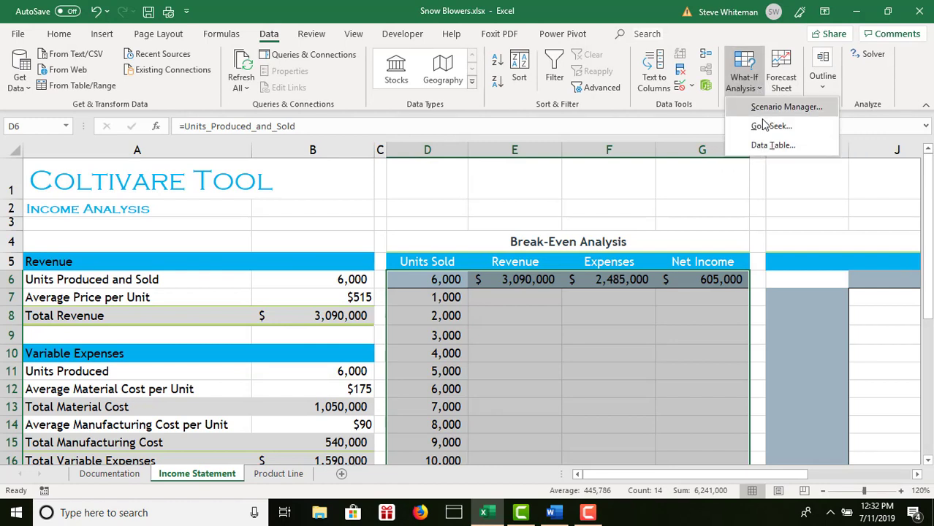
{"action": "left_click", "coordinate": [768, 146]}
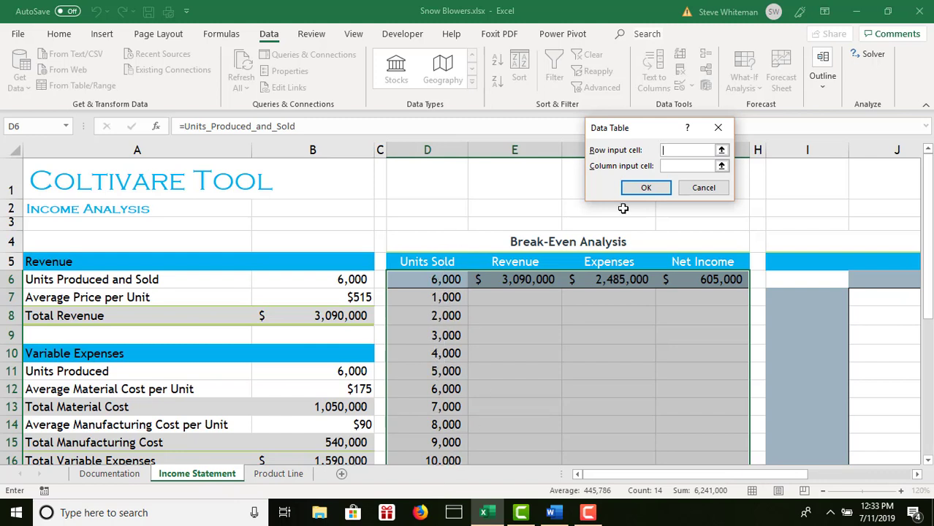
{"action": "left_click", "coordinate": [665, 166]}
{"action": "left_click", "coordinate": [340, 279]}
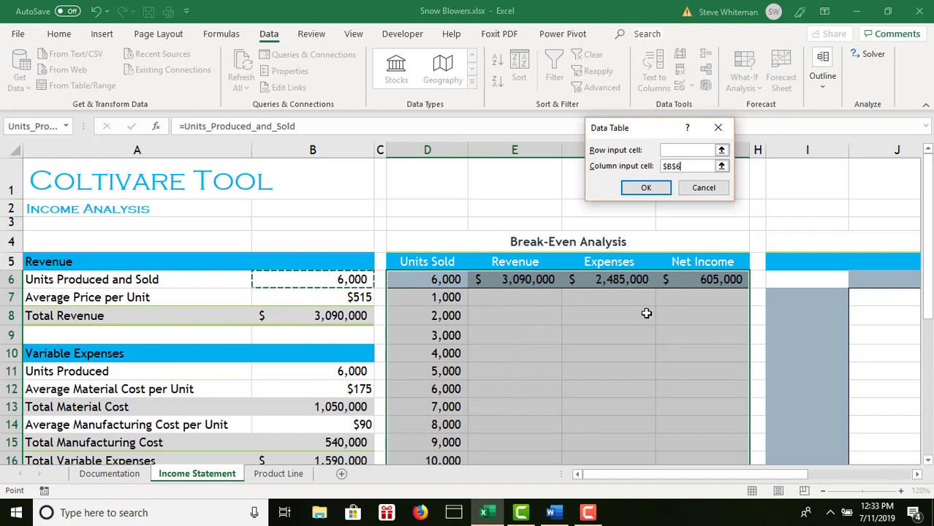
{"action": "left_click", "coordinate": [646, 188]}
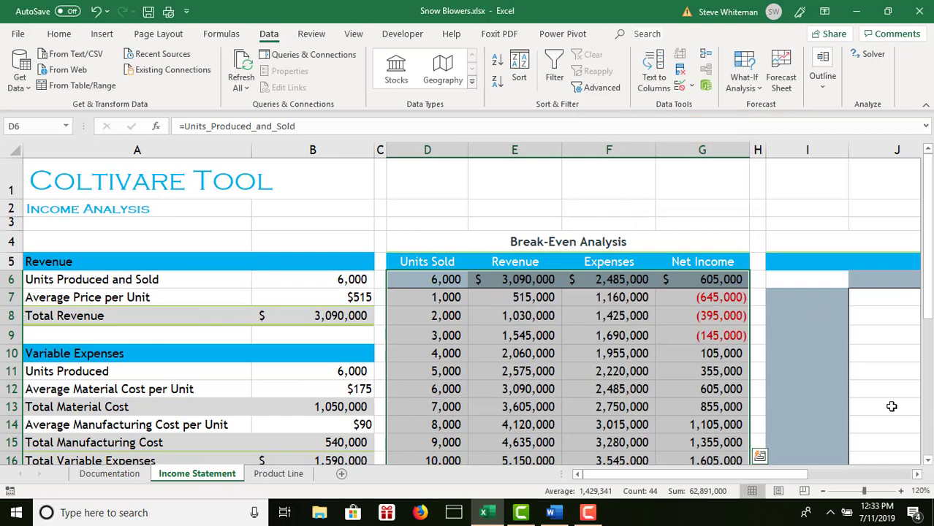
{"action": "left_click", "coordinate": [928, 461]}
{"action": "left_click", "coordinate": [928, 460]}
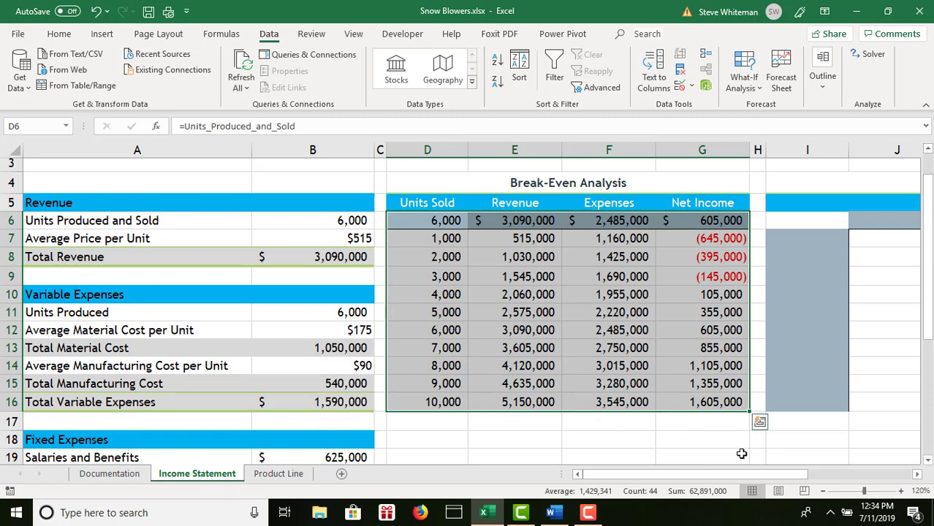
{"action": "left_click", "coordinate": [928, 462]}
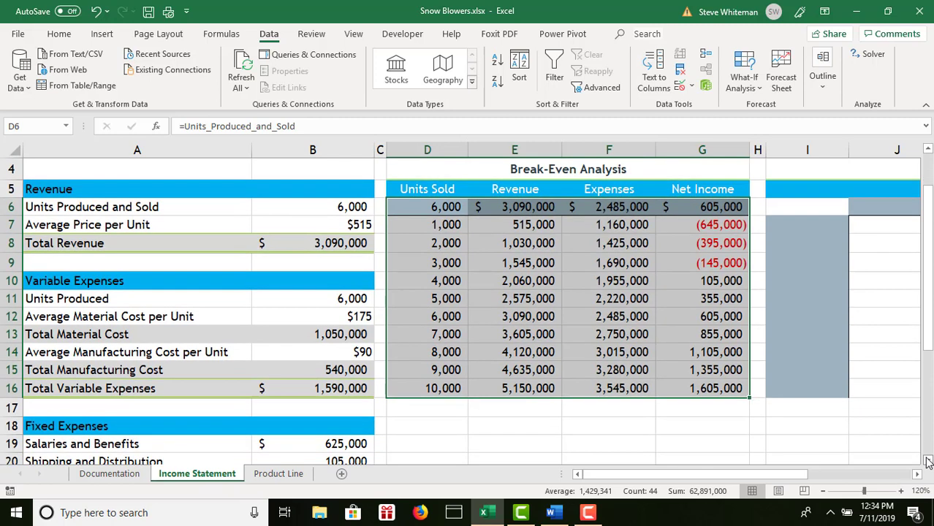
{"action": "left_click", "coordinate": [928, 462]}
{"action": "left_click", "coordinate": [910, 437]}
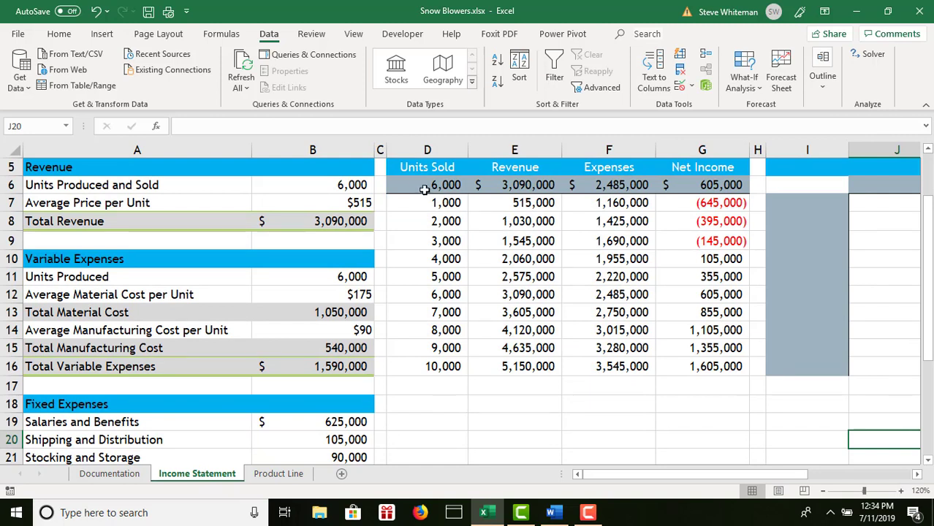
{"action": "left_click_drag", "start_coordinate": [424, 186], "coordinate": [625, 202]}
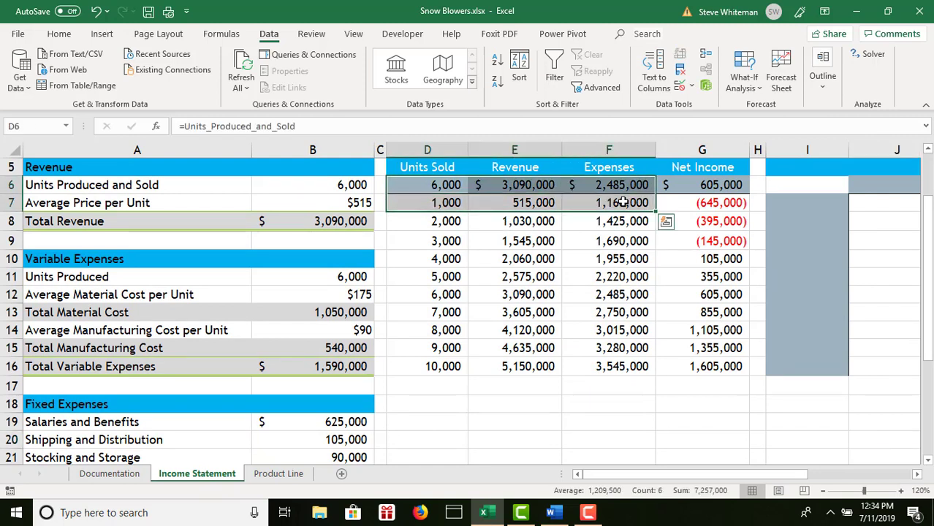
{"action": "left_click", "coordinate": [420, 169]}
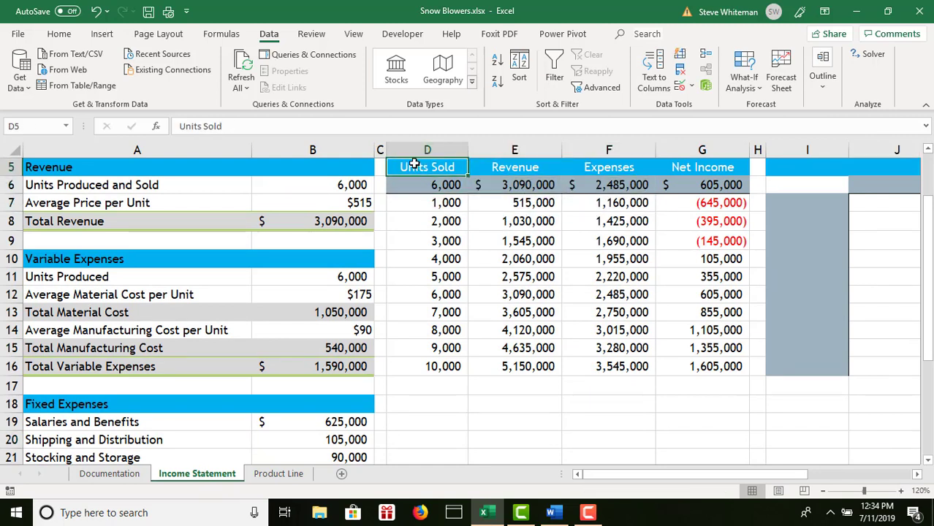
{"action": "left_click_drag", "start_coordinate": [421, 169], "coordinate": [736, 361]}
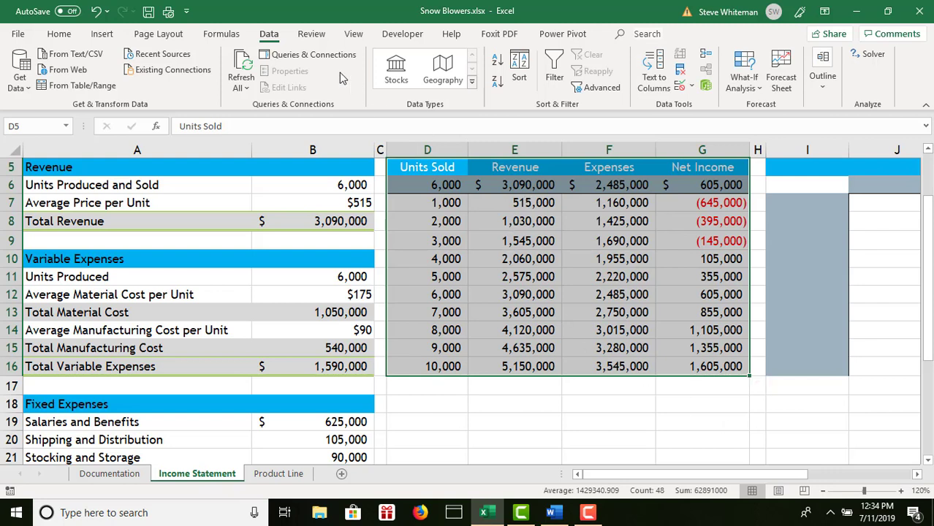
{"action": "left_click", "coordinate": [101, 34]}
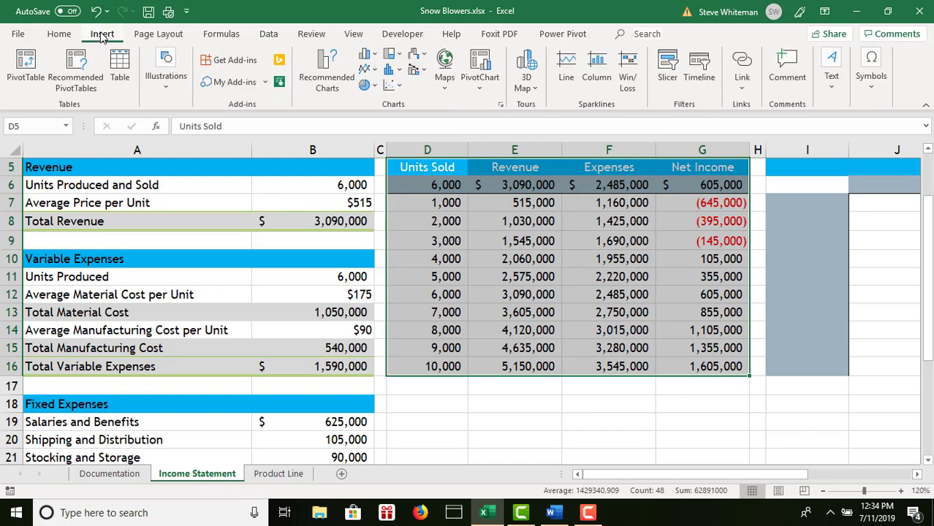
{"action": "left_click", "coordinate": [400, 87]}
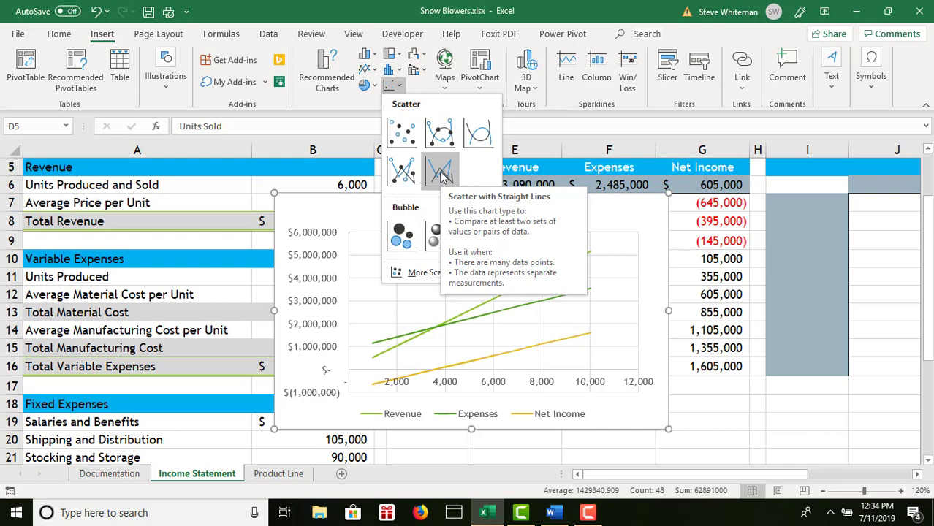
{"action": "left_click", "coordinate": [695, 432]}
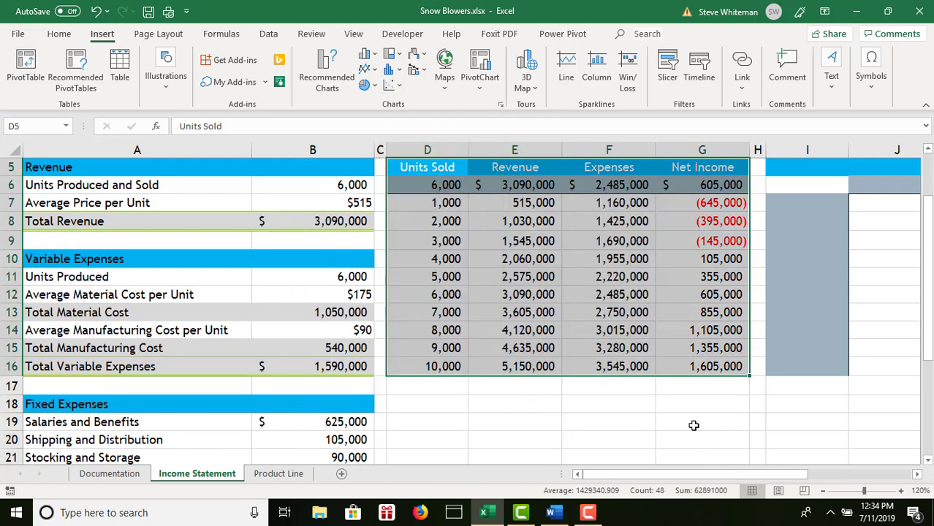
Insert a Scatter with Straight Lines chart from the Units Sold, Revenue and Expenses columns in D5:F16
{"action": "left_click", "coordinate": [444, 183]}
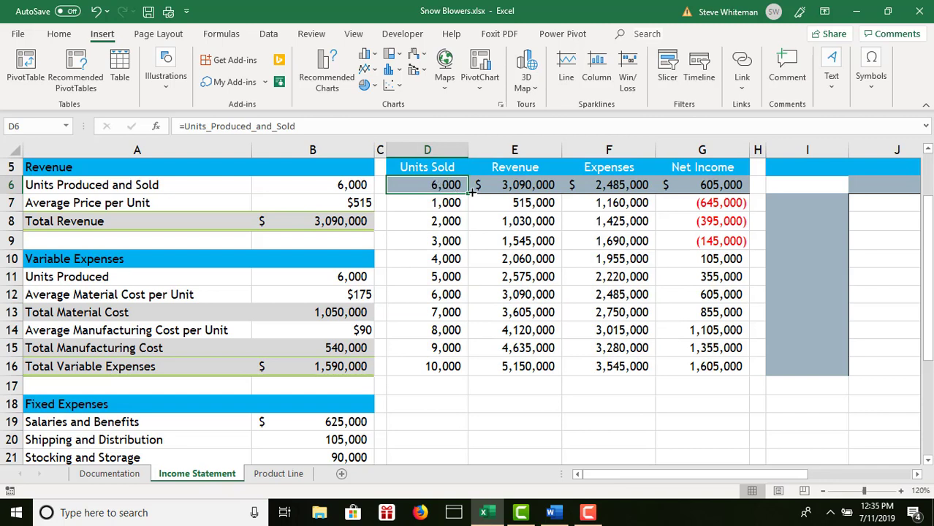
{"action": "left_click", "coordinate": [415, 170]}
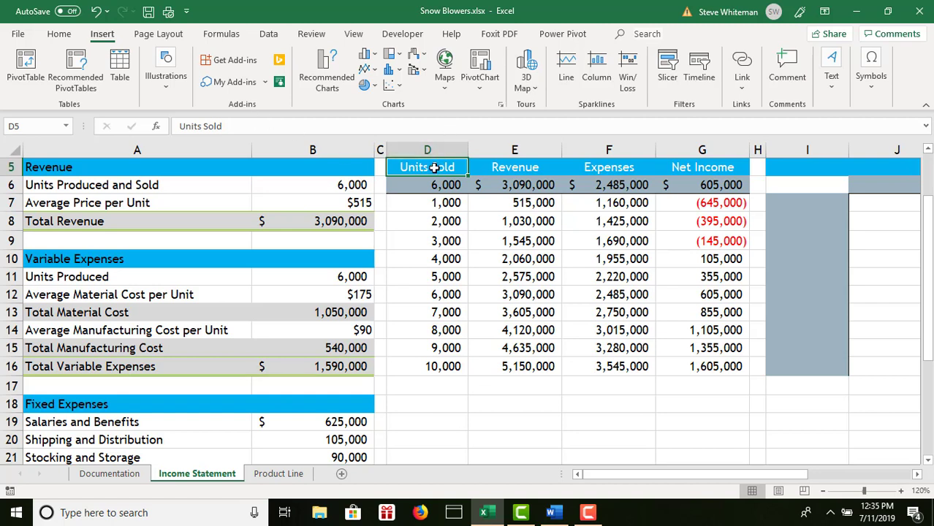
{"action": "left_click_drag", "start_coordinate": [434, 169], "coordinate": [627, 366]}
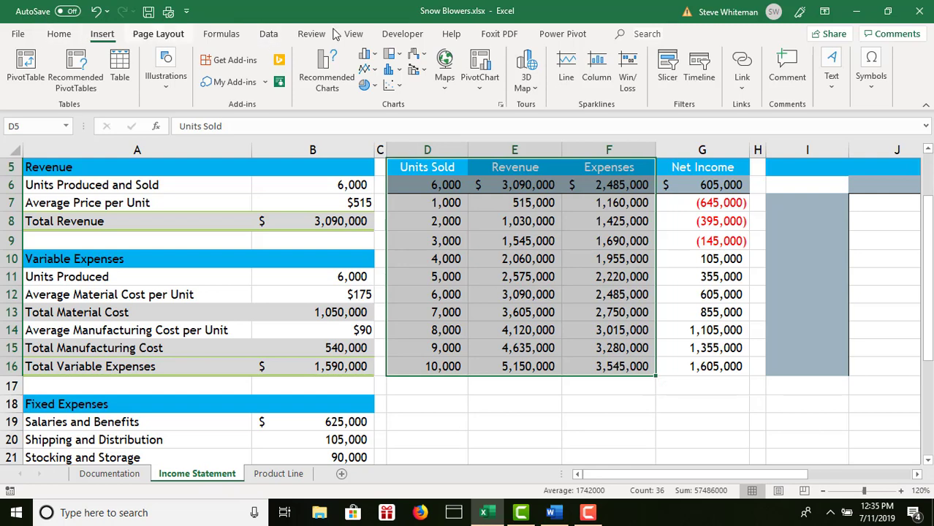
{"action": "left_click", "coordinate": [401, 87]}
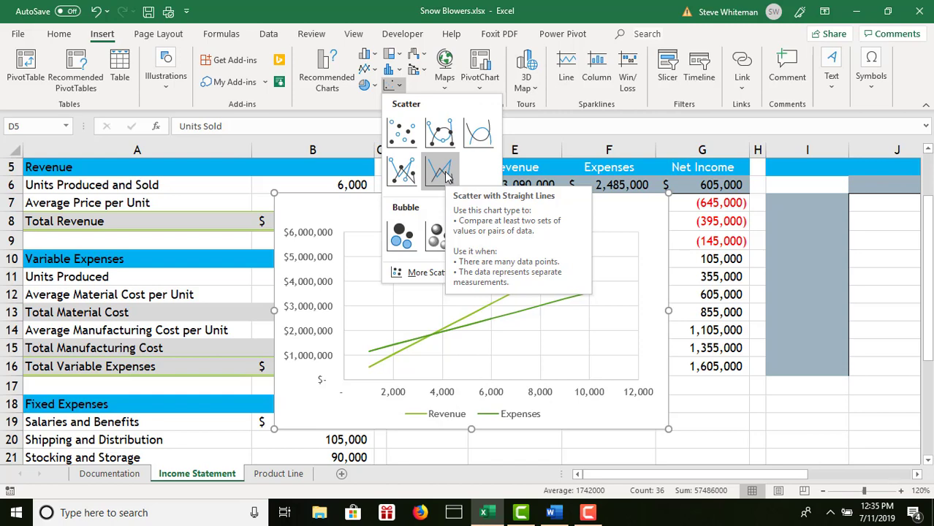
{"action": "left_click", "coordinate": [440, 173]}
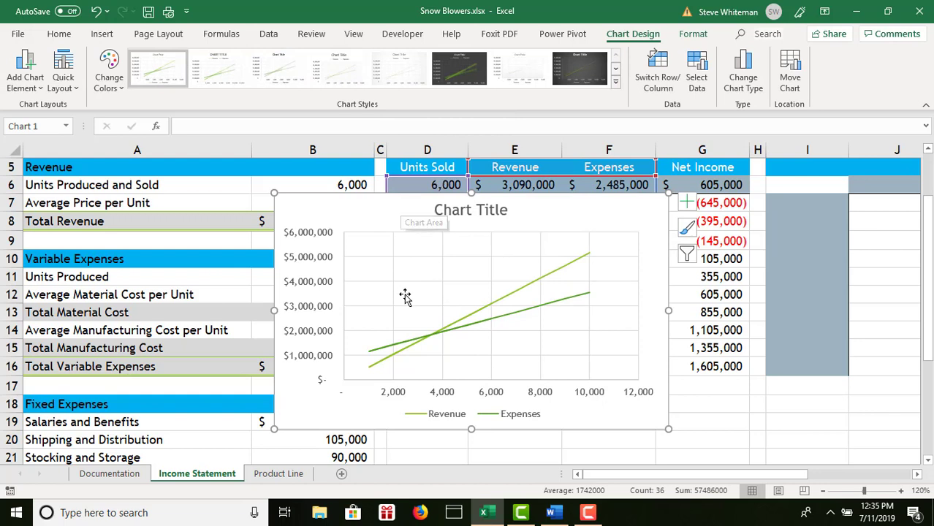
{"action": "mouse_move", "coordinate": [436, 338]}
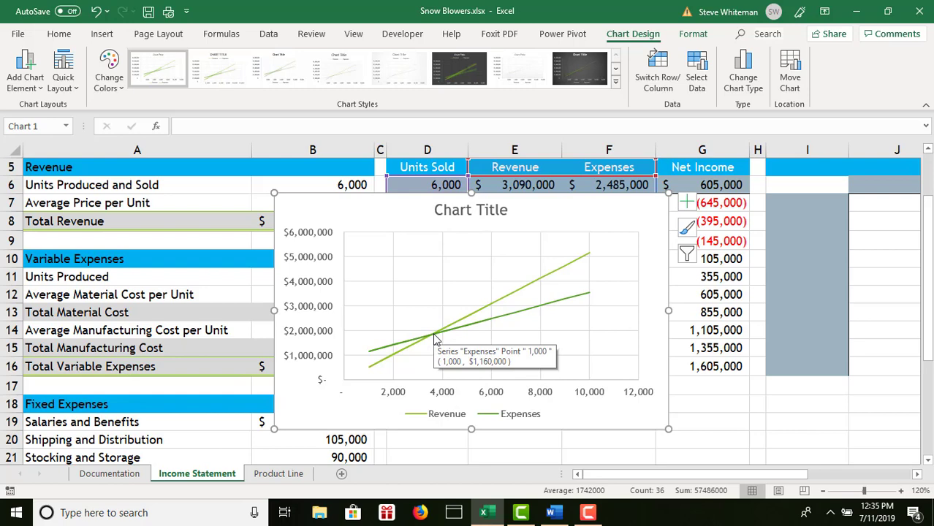
Move the scatter chart directly below the Break-Even Analysis table and resize it to cover D17:G28
{"action": "left_click", "coordinate": [928, 461]}
{"action": "left_click", "coordinate": [929, 461]}
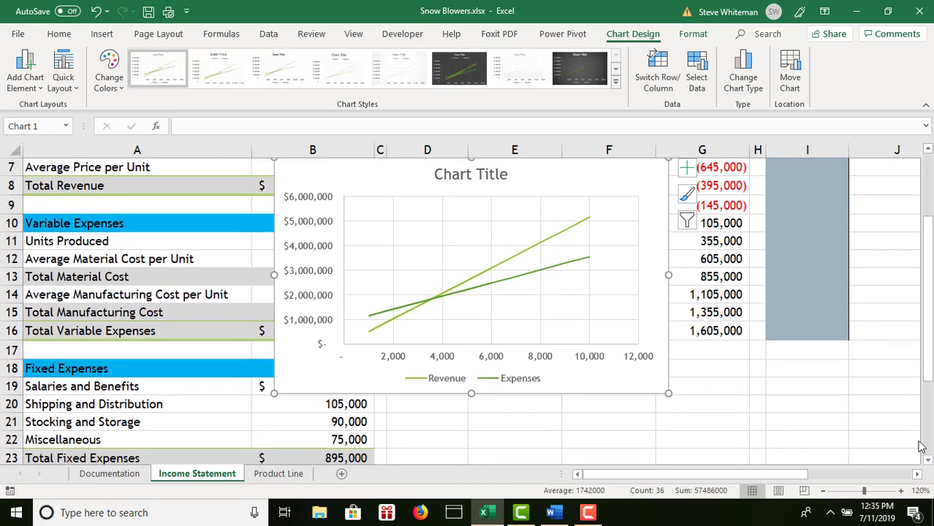
{"action": "left_click_drag", "start_coordinate": [598, 174], "coordinate": [711, 362]}
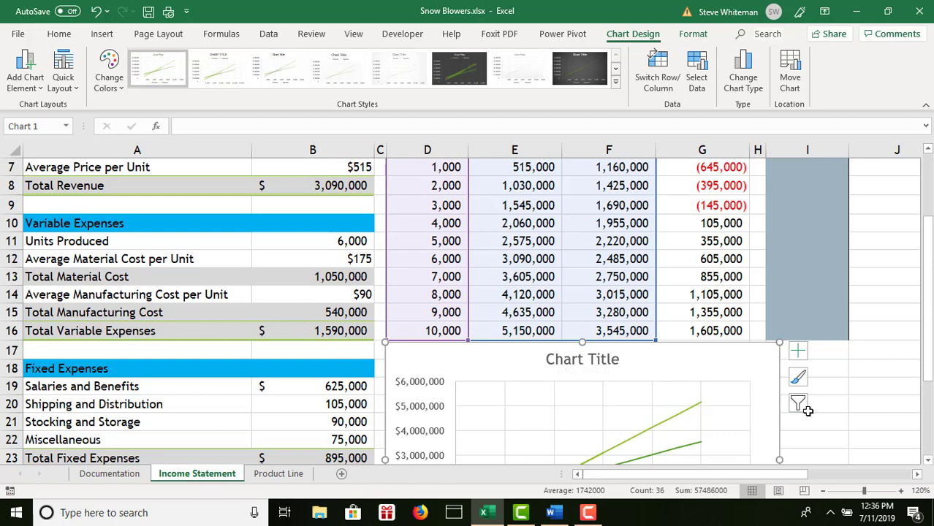
{"action": "left_click_drag", "start_coordinate": [779, 459], "coordinate": [751, 277]}
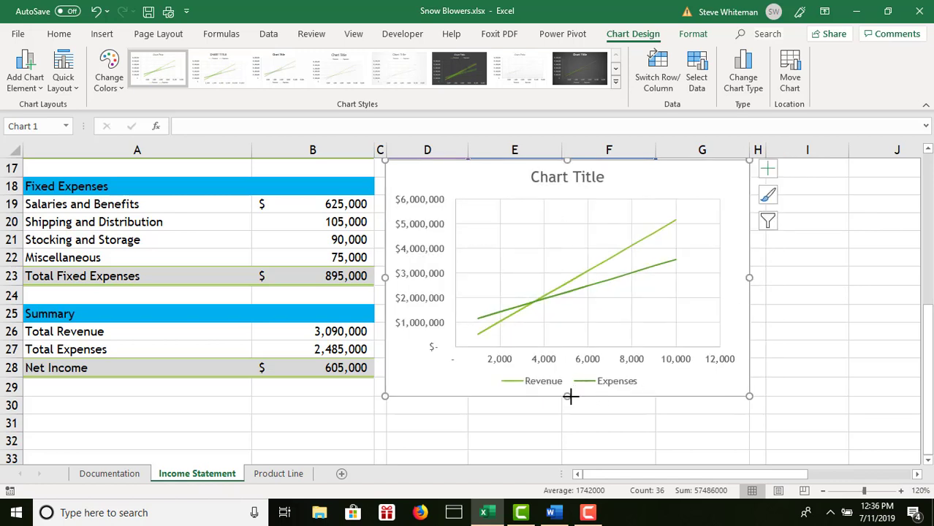
{"action": "left_click_drag", "start_coordinate": [567, 396], "coordinate": [570, 377]}
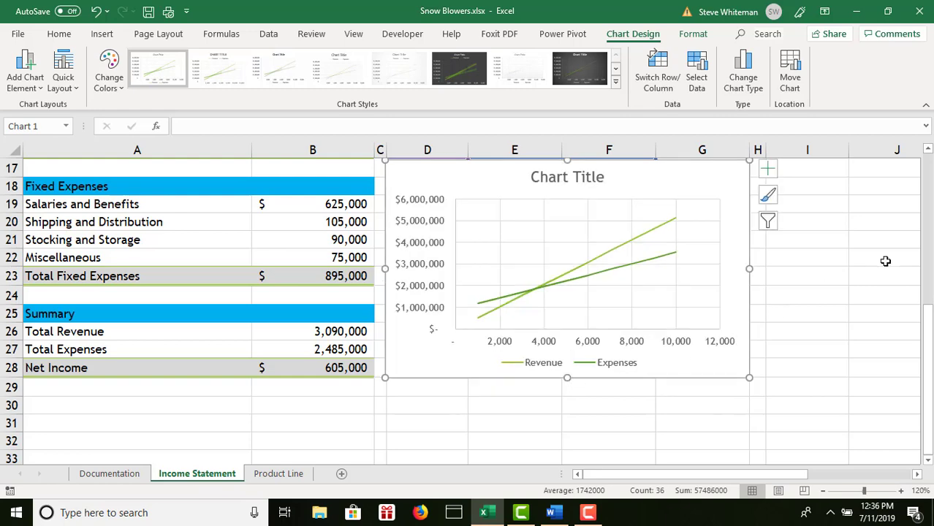
Delete the title of the Revenue and Expenses scatter chart
{"action": "left_click", "coordinate": [928, 150]}
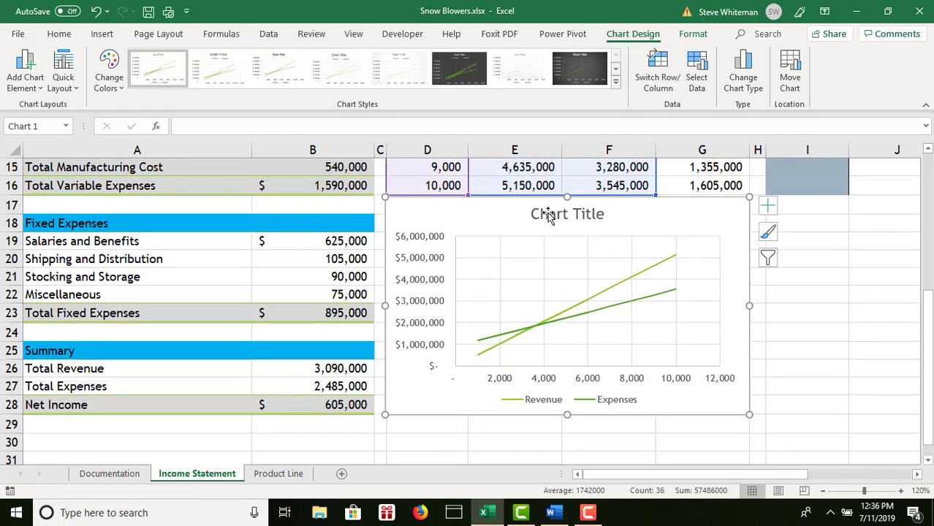
{"action": "left_click", "coordinate": [550, 213]}
{"action": "key", "text": "Delete"}
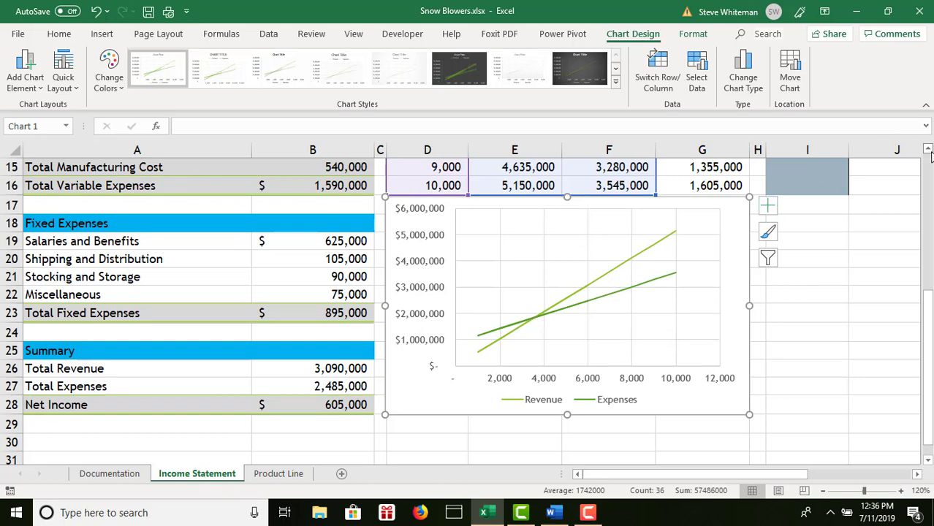
Enter 1000 in I7 and 2000 in I8 of the Net Income Analysis table and extend the series down to 10,000 in I16
{"action": "scroll", "coordinate": [927, 148], "scroll_direction": "up", "scroll_amount": 4}
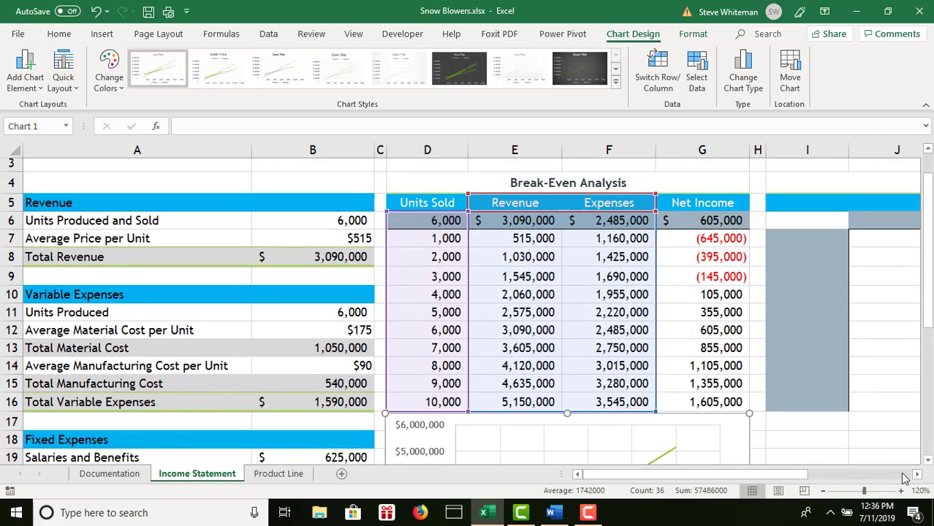
{"action": "left_click", "coordinate": [901, 491]}
{"action": "left_click", "coordinate": [901, 491]}
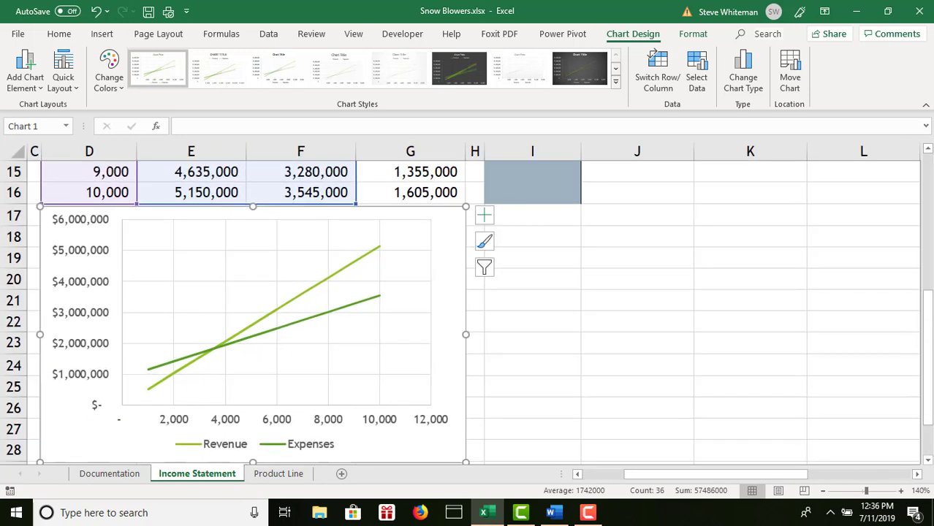
{"action": "left_click", "coordinate": [929, 218]}
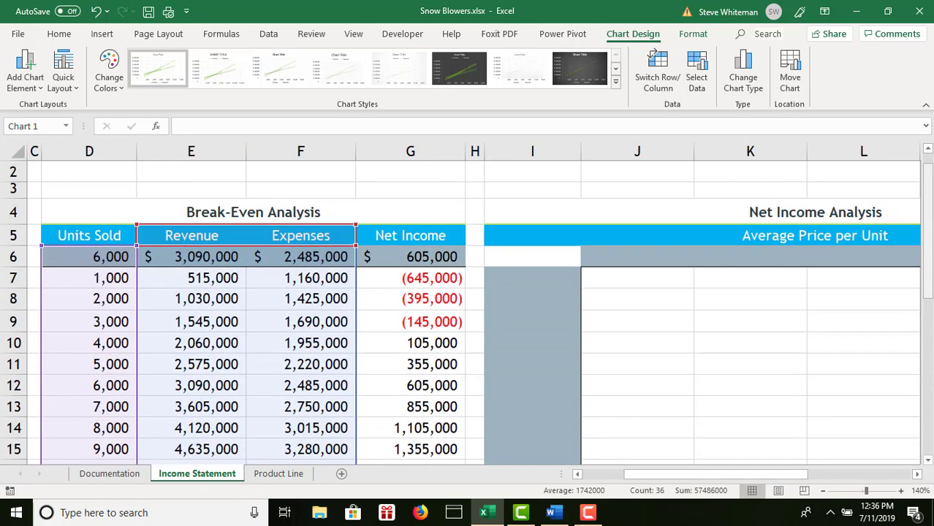
{"action": "left_click", "coordinate": [917, 474]}
{"action": "left_click", "coordinate": [917, 474]}
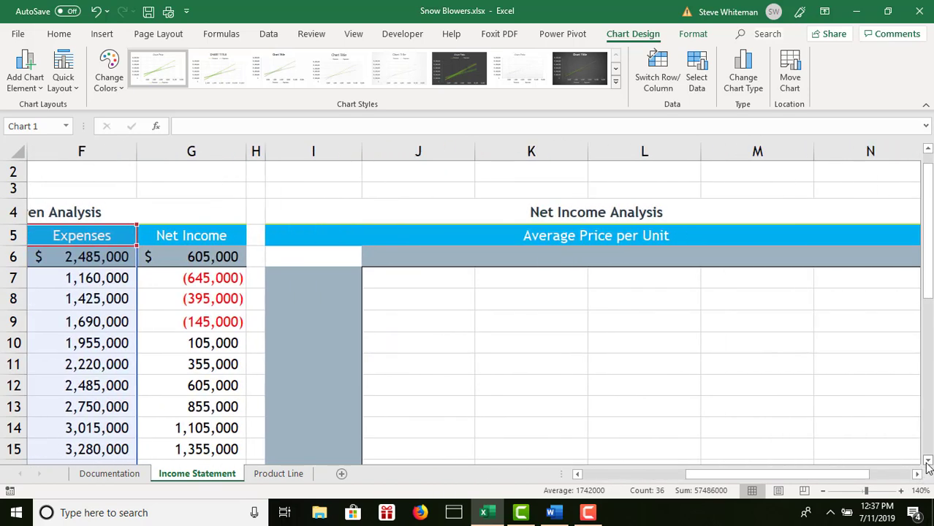
{"action": "left_click", "coordinate": [927, 463]}
{"action": "left_click", "coordinate": [927, 463]}
{"action": "left_click", "coordinate": [927, 463]}
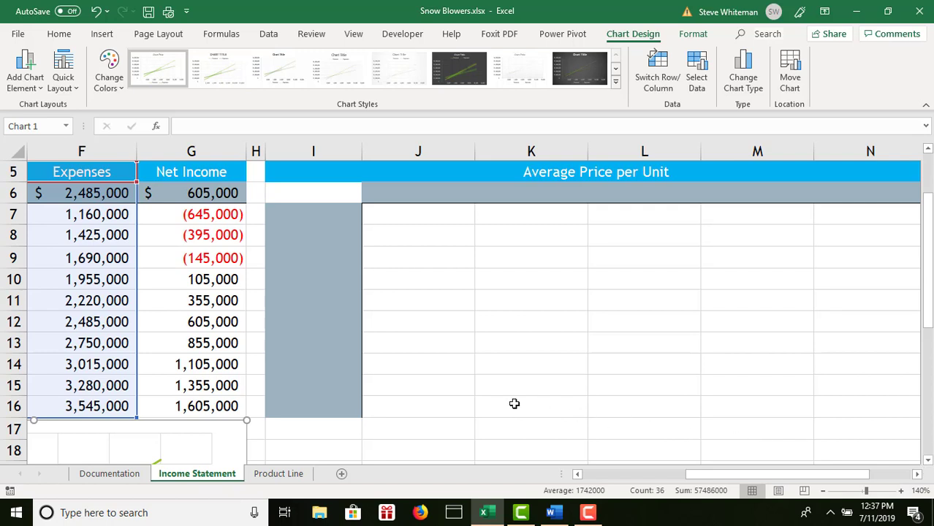
{"action": "left_click", "coordinate": [334, 214]}
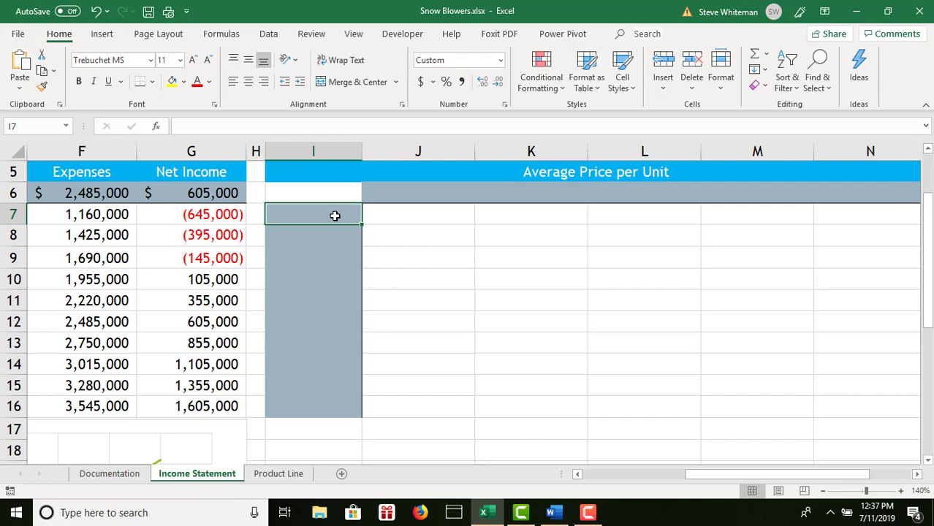
{"action": "type", "text": "1000"}
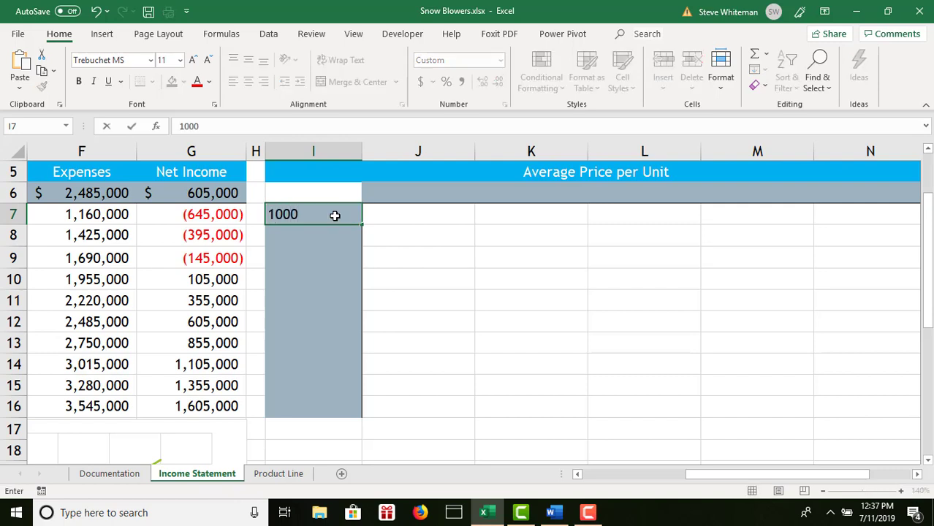
{"action": "key", "text": "Return"}
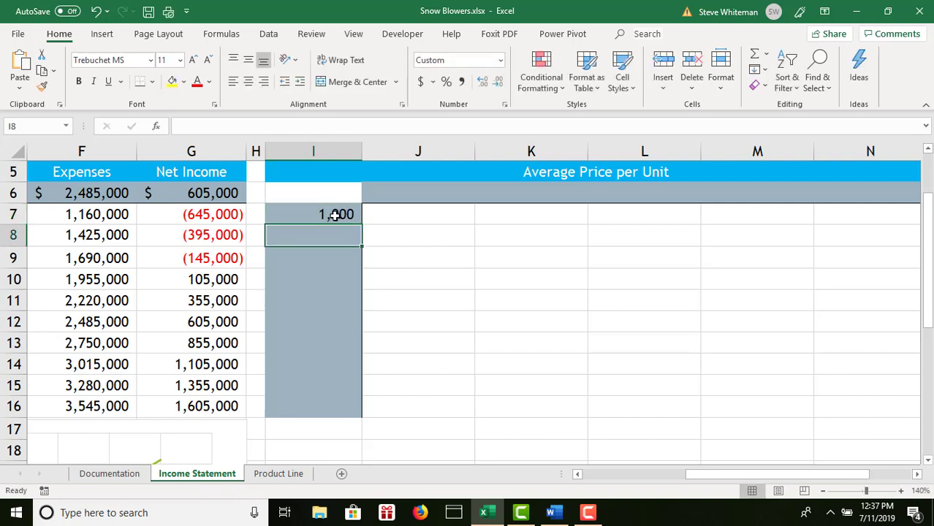
{"action": "type", "text": "2000"}
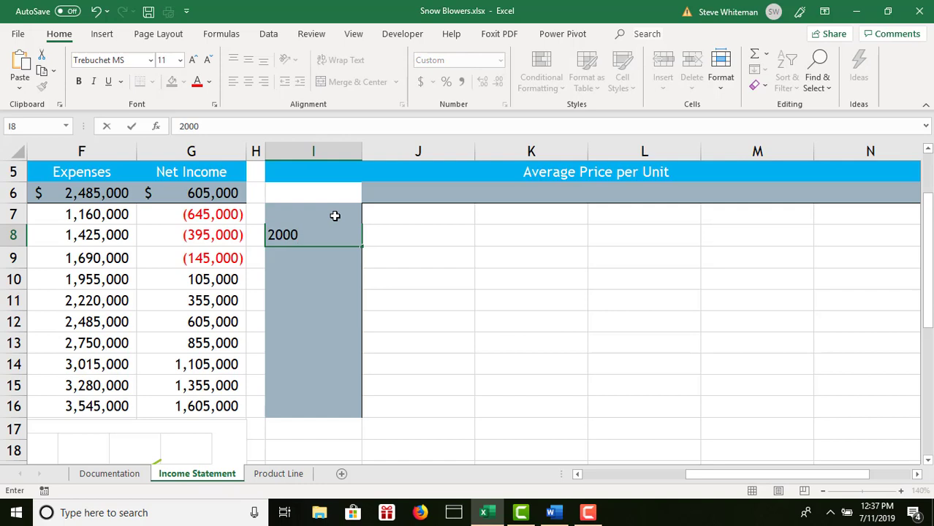
{"action": "key", "text": "Return"}
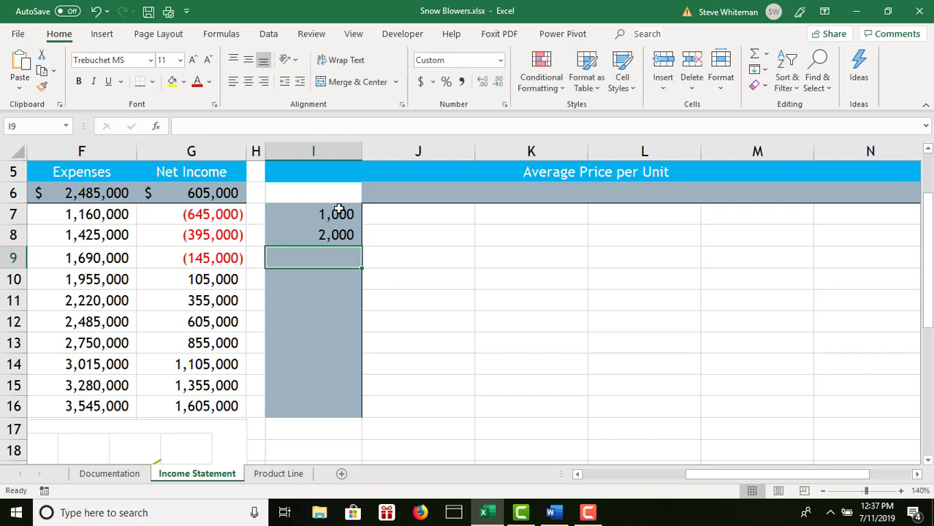
{"action": "left_click_drag", "start_coordinate": [339, 212], "coordinate": [374, 416]}
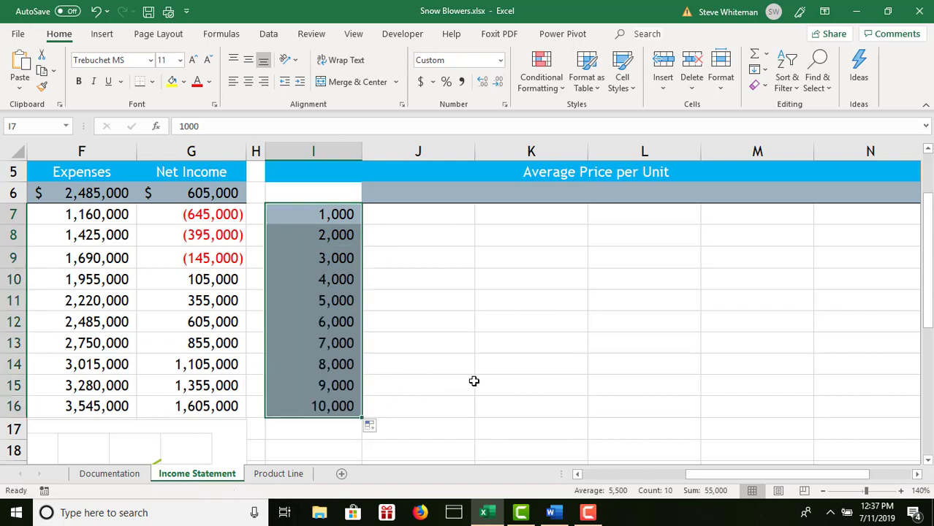
{"action": "left_click", "coordinate": [342, 217]}
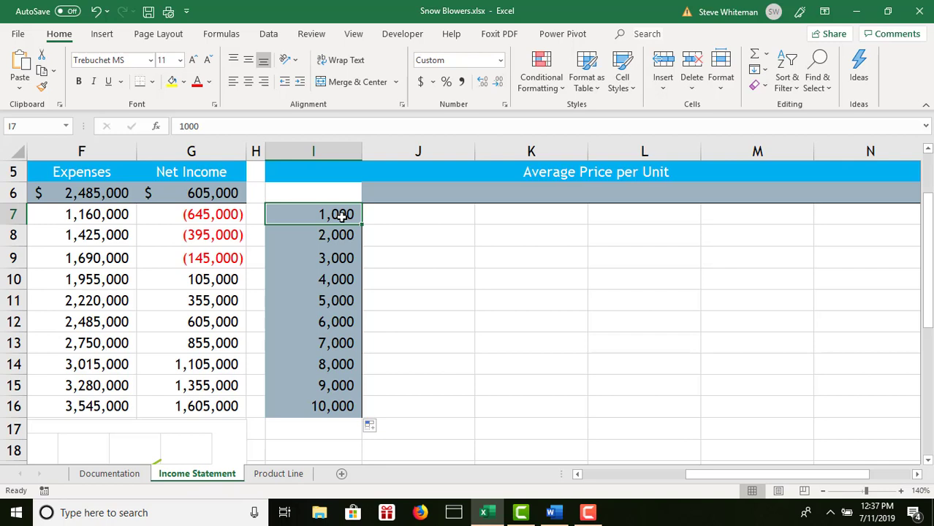
Enter 400 in J6 and 450 in K6 of the Net Income Analysis table and extend the series across to 600 in N6
{"action": "left_click", "coordinate": [409, 197]}
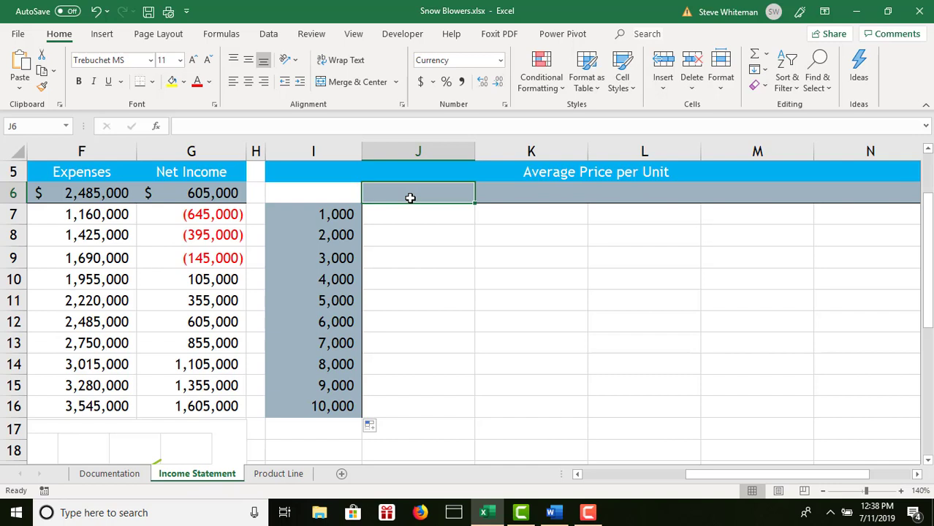
{"action": "type", "text": "4"}
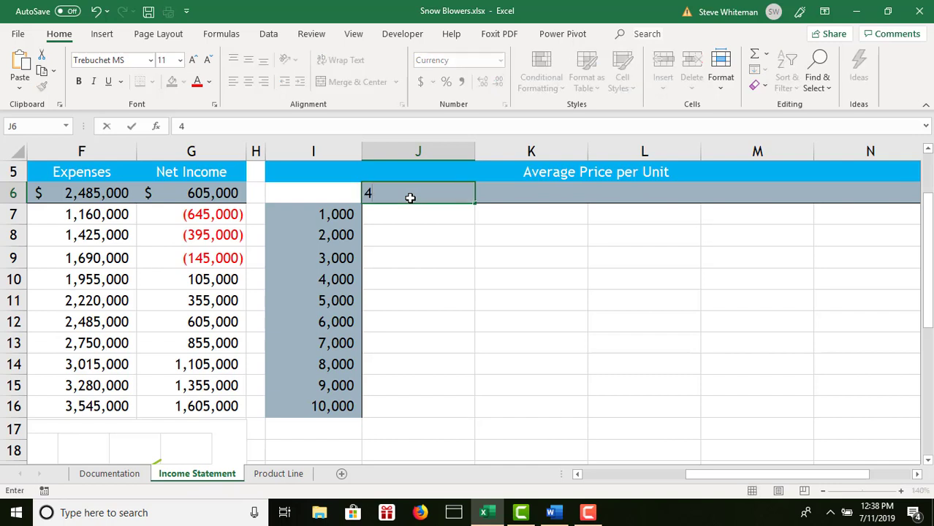
{"action": "type", "text": "00"}
{"action": "key", "text": "Return"}
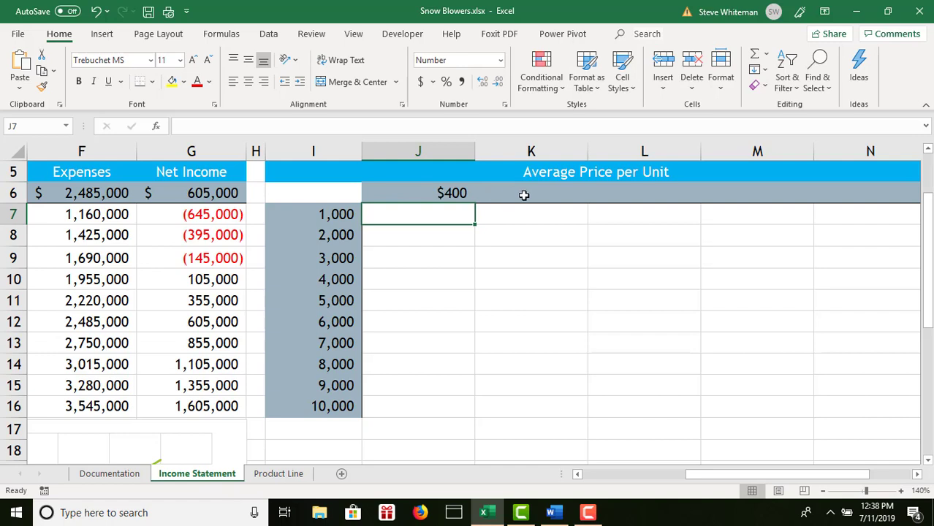
{"action": "left_click", "coordinate": [524, 195]}
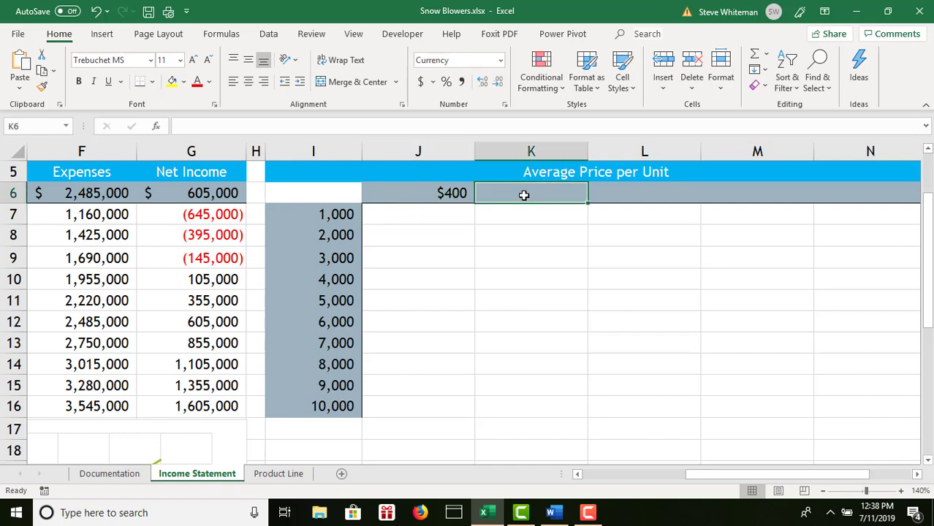
{"action": "type", "text": "450"}
{"action": "key", "text": "Return"}
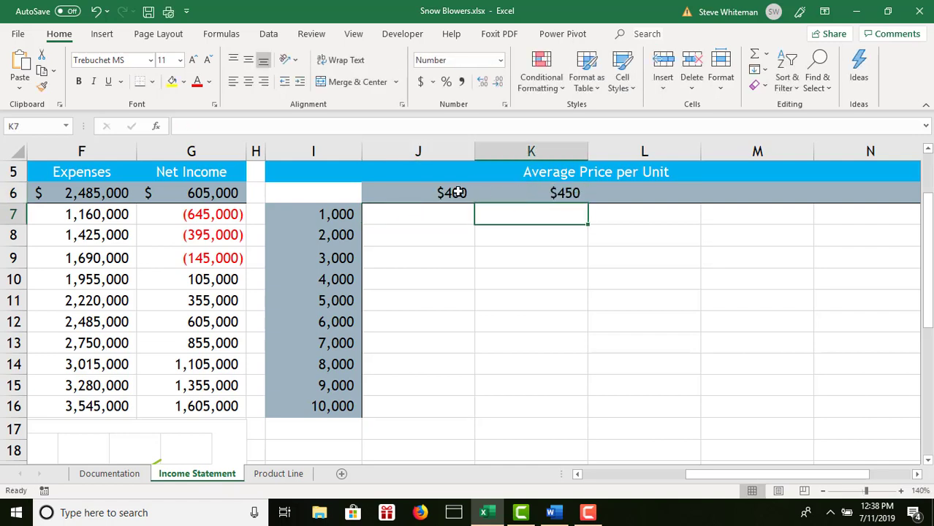
{"action": "left_click_drag", "start_coordinate": [452, 193], "coordinate": [508, 195]}
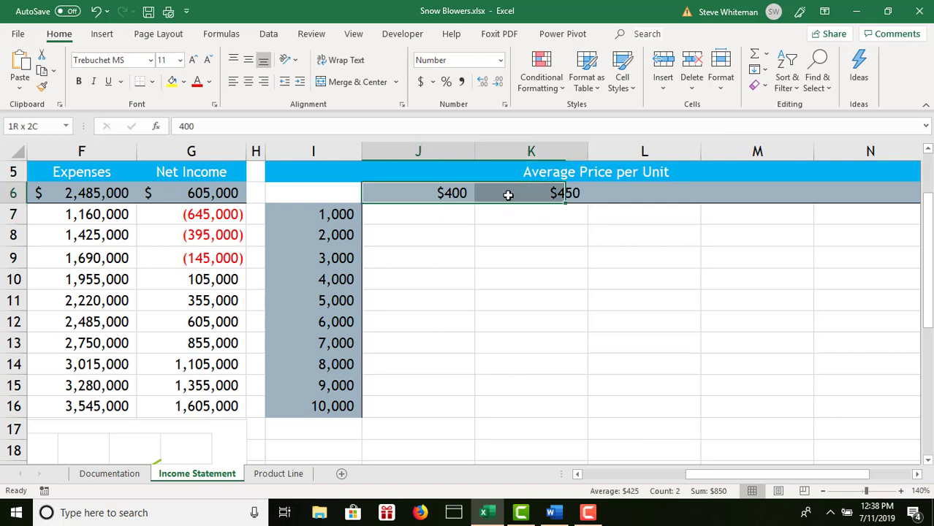
{"action": "left_click_drag", "start_coordinate": [588, 204], "coordinate": [789, 194]}
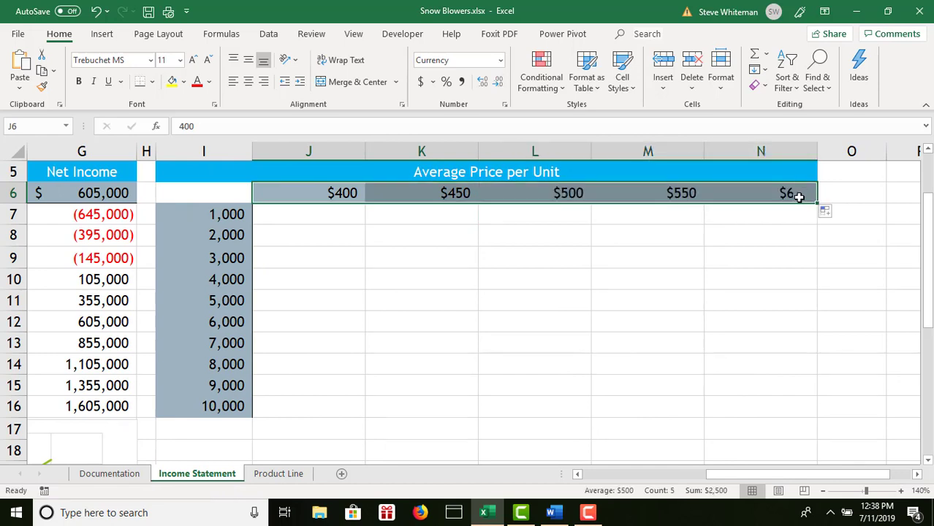
Enter a formula in I6 of the Net Income Analysis table that references the Net Income cell B28 of the Summary section
{"action": "left_click", "coordinate": [328, 217]}
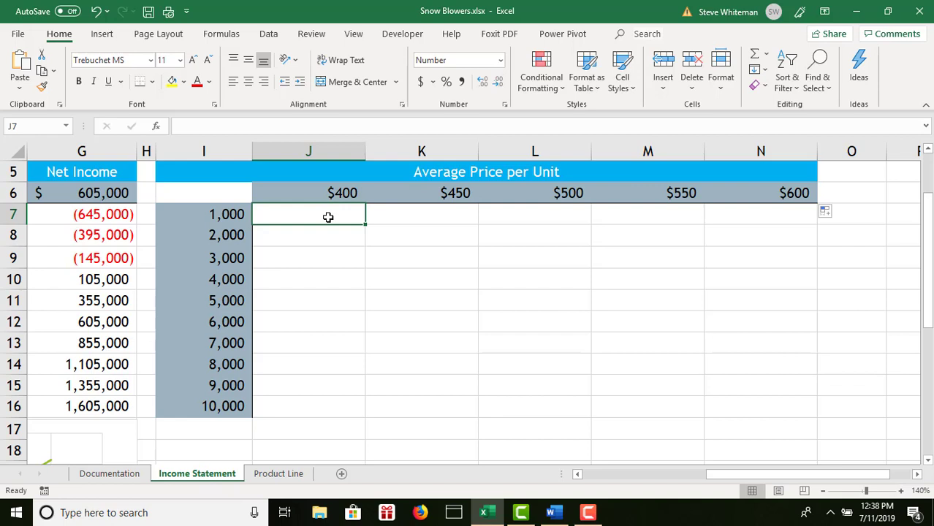
{"action": "left_click", "coordinate": [203, 193]}
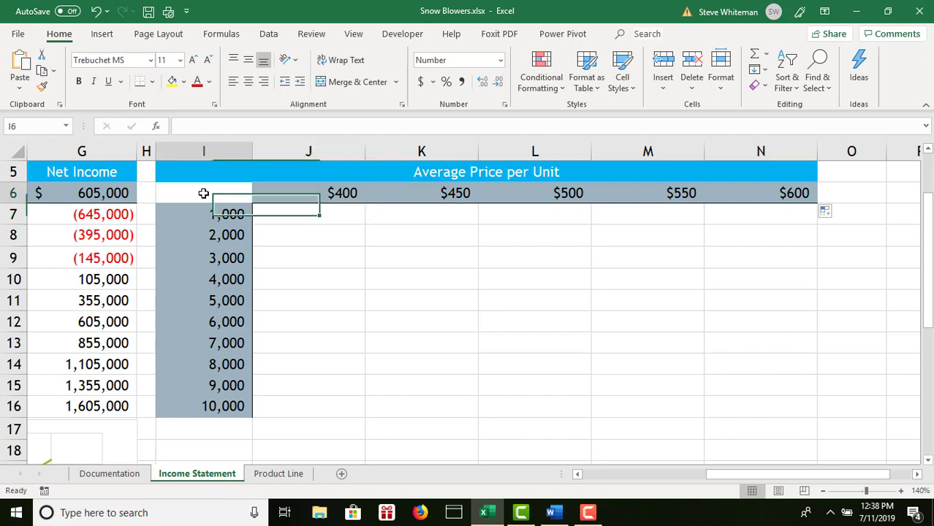
{"action": "type", "text": "="}
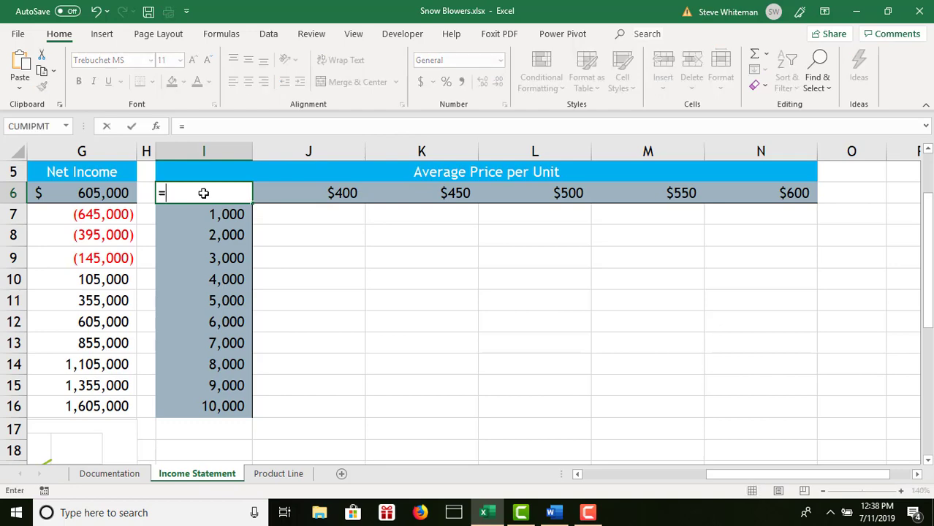
{"action": "left_click", "coordinate": [588, 473]}
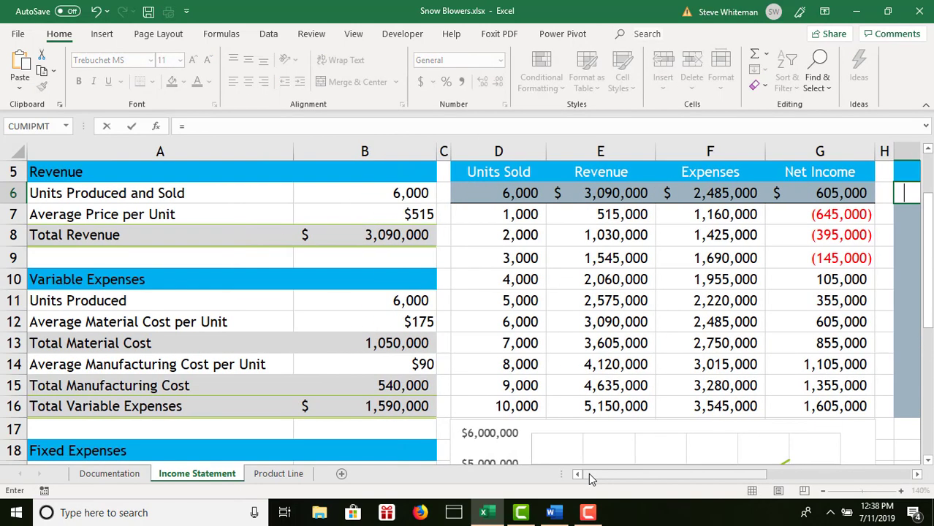
{"action": "left_click", "coordinate": [930, 378]}
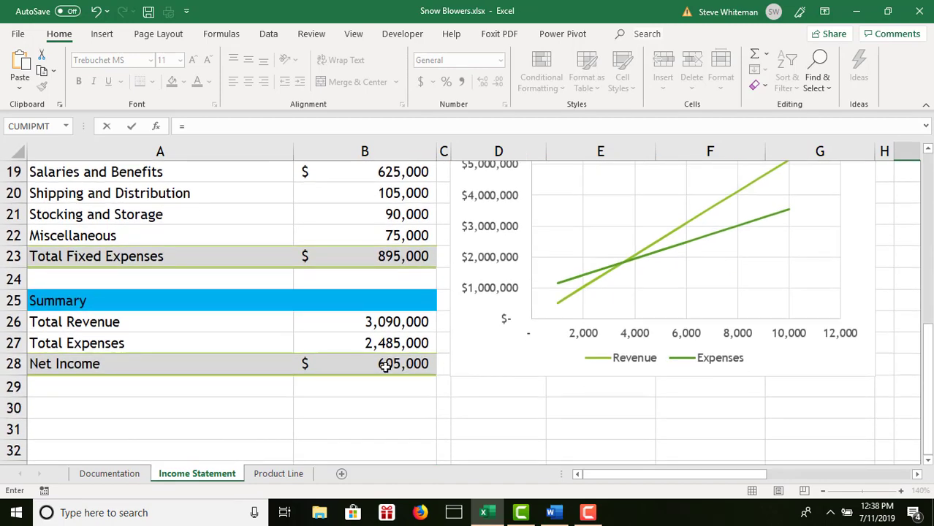
{"action": "left_click", "coordinate": [386, 366]}
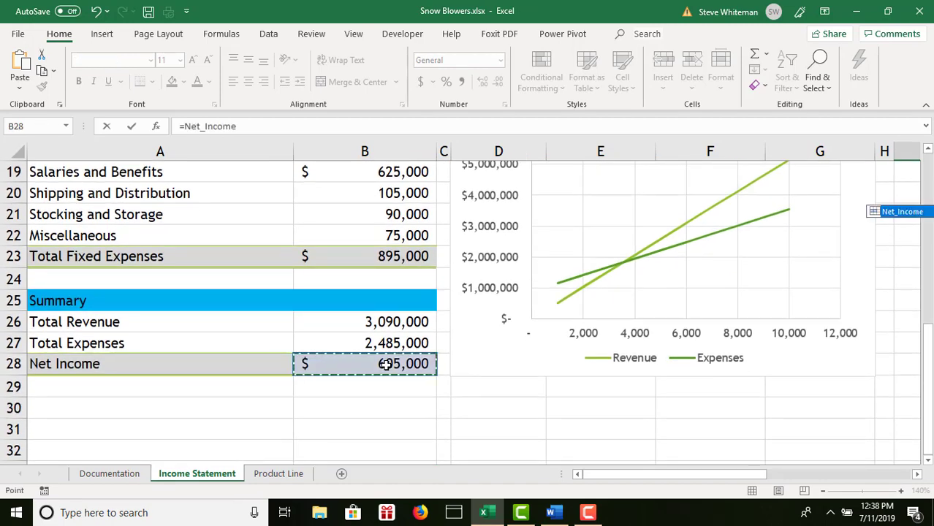
{"action": "key", "text": "Return"}
Apply the custom number format "Units Sold" to cell I6 so the formula displays as a heading
{"action": "left_click", "coordinate": [929, 149]}
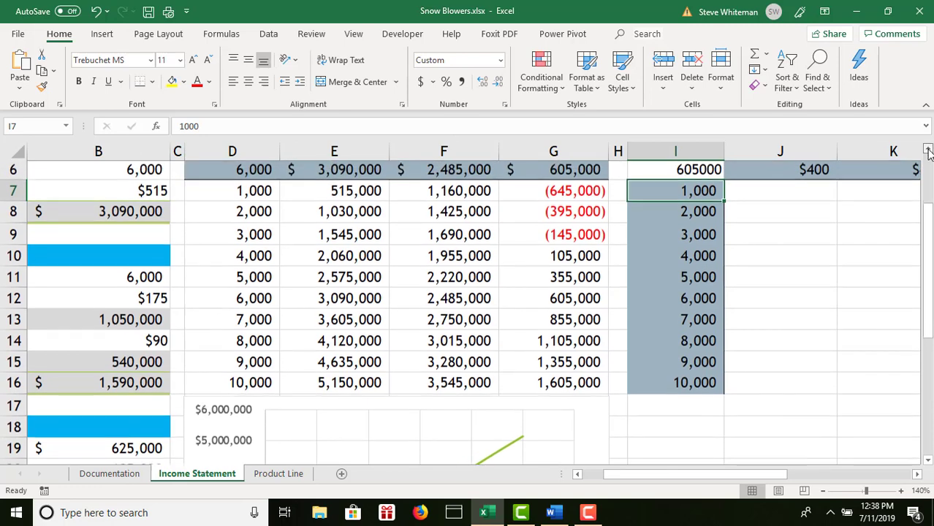
{"action": "left_click", "coordinate": [928, 150]}
{"action": "left_click", "coordinate": [929, 150]}
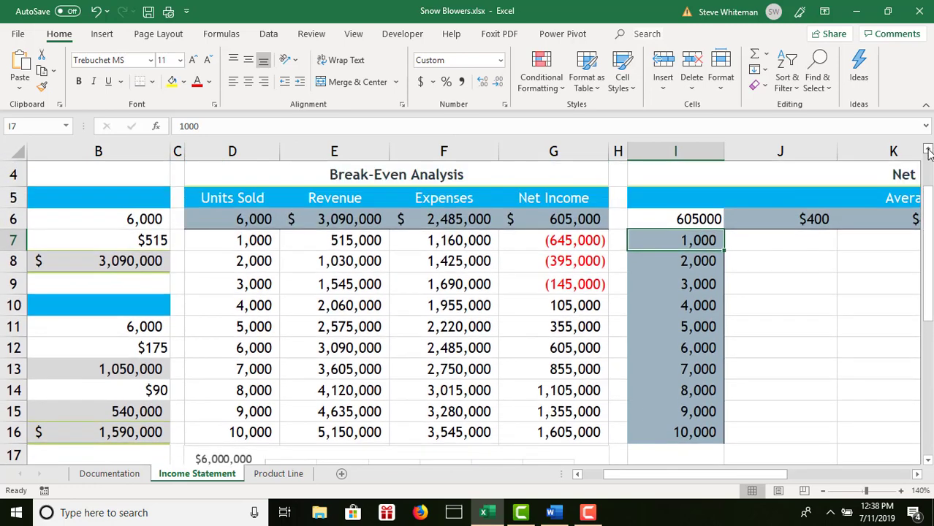
{"action": "left_click", "coordinate": [917, 474]}
{"action": "left_click", "coordinate": [917, 474]}
{"action": "left_click", "coordinate": [917, 474]}
{"action": "left_click", "coordinate": [917, 474]}
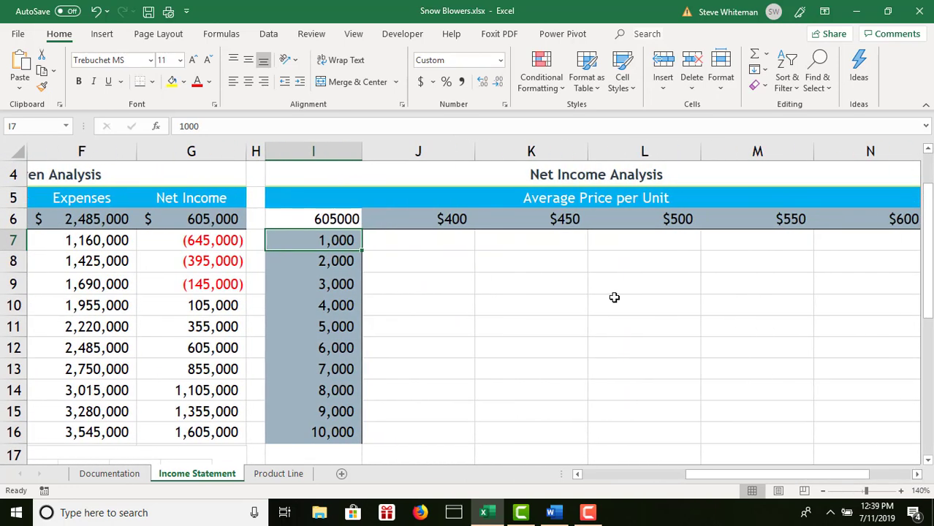
{"action": "left_click", "coordinate": [330, 220]}
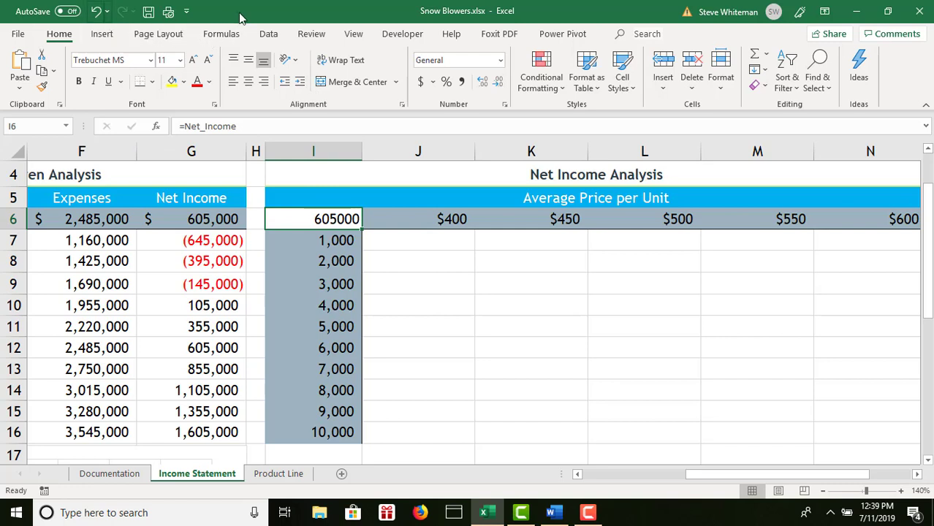
{"action": "left_click", "coordinate": [501, 64]}
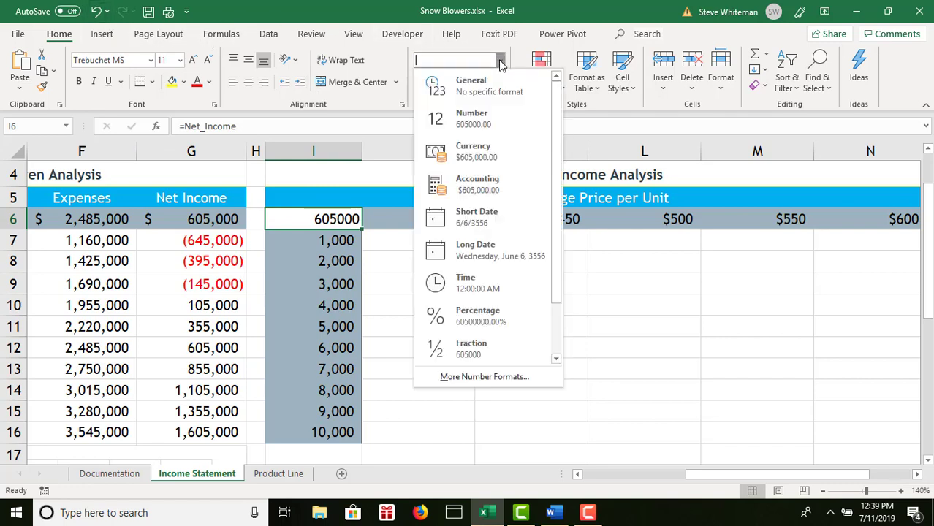
{"action": "left_click", "coordinate": [482, 378]}
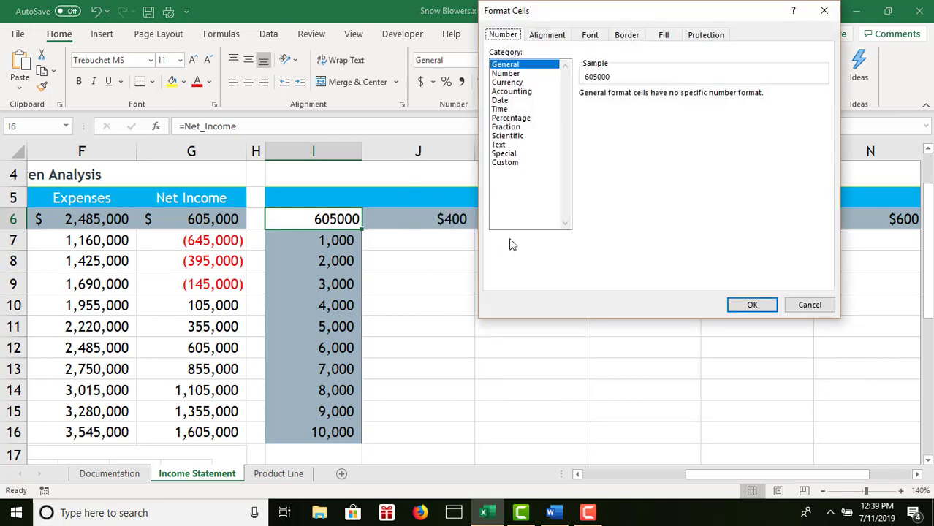
{"action": "left_click", "coordinate": [516, 163]}
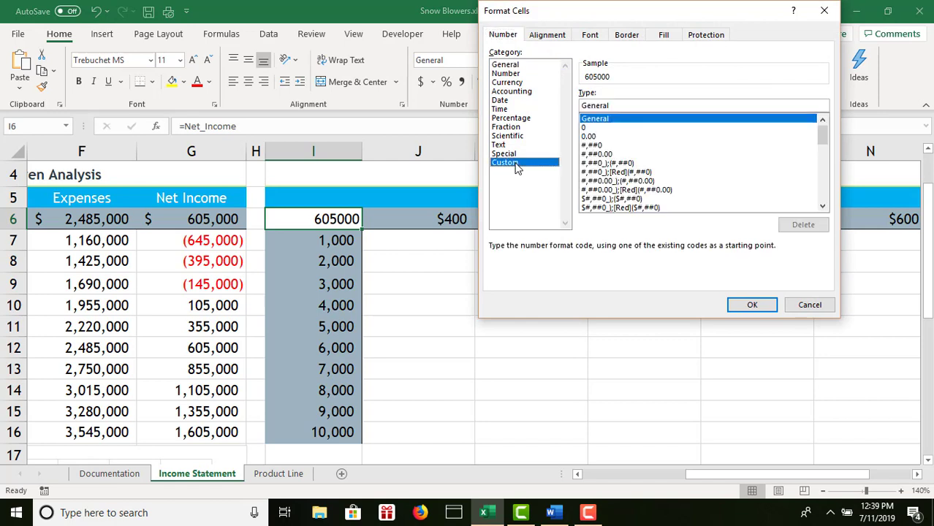
{"action": "double_click", "coordinate": [619, 105]}
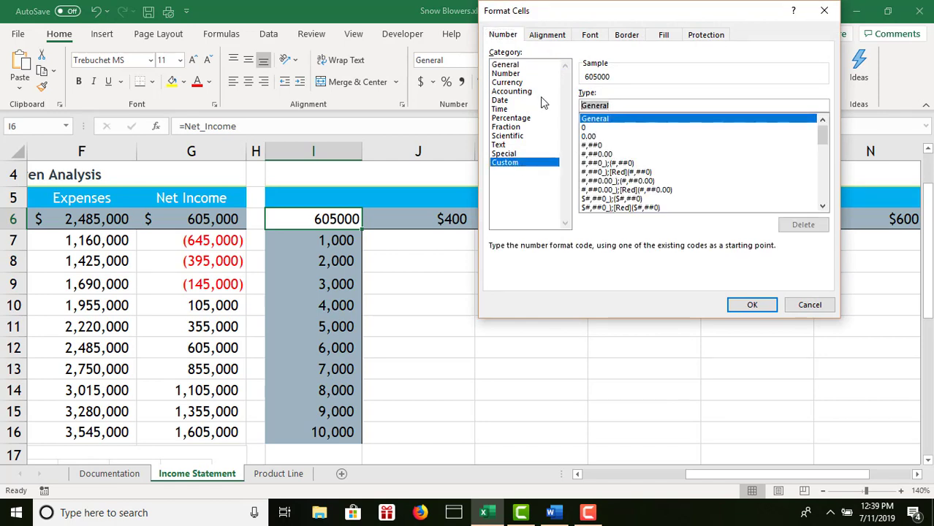
{"action": "type", "text": "\""}
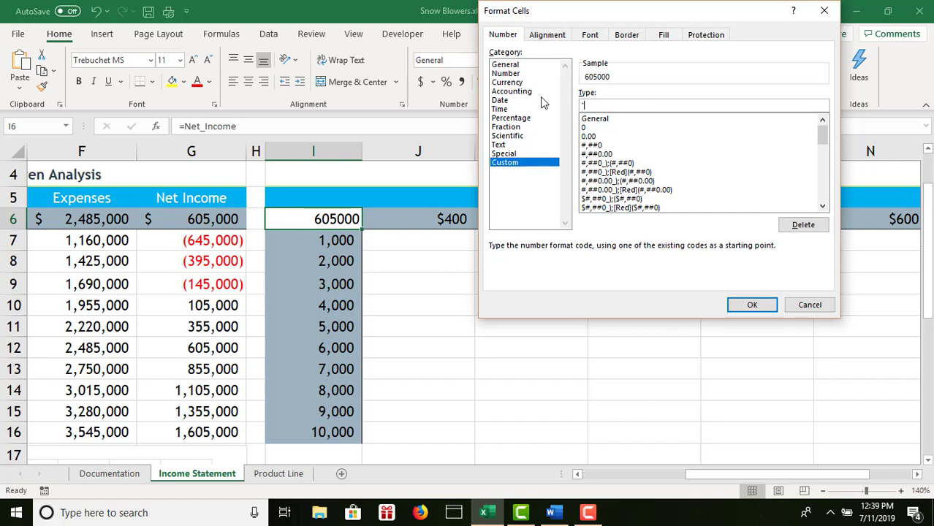
{"action": "type", "text": "Units Sold\""}
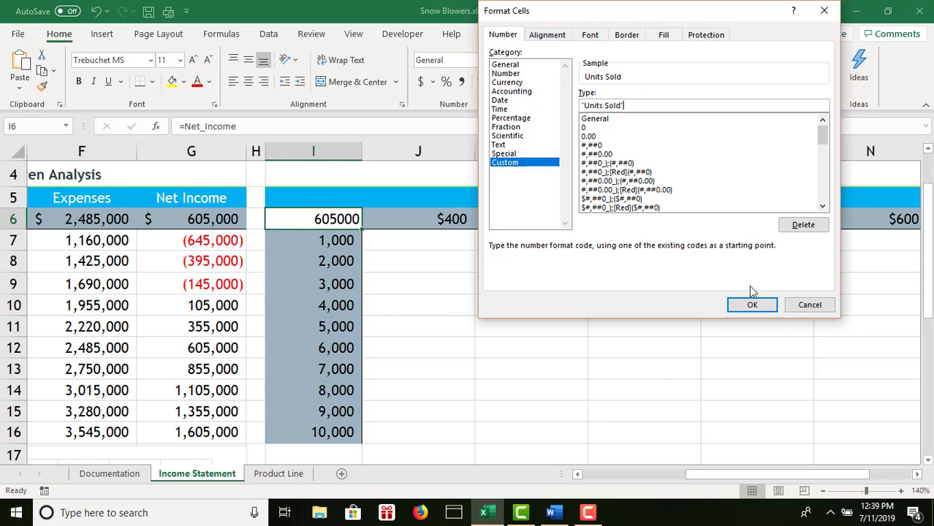
{"action": "left_click", "coordinate": [753, 308]}
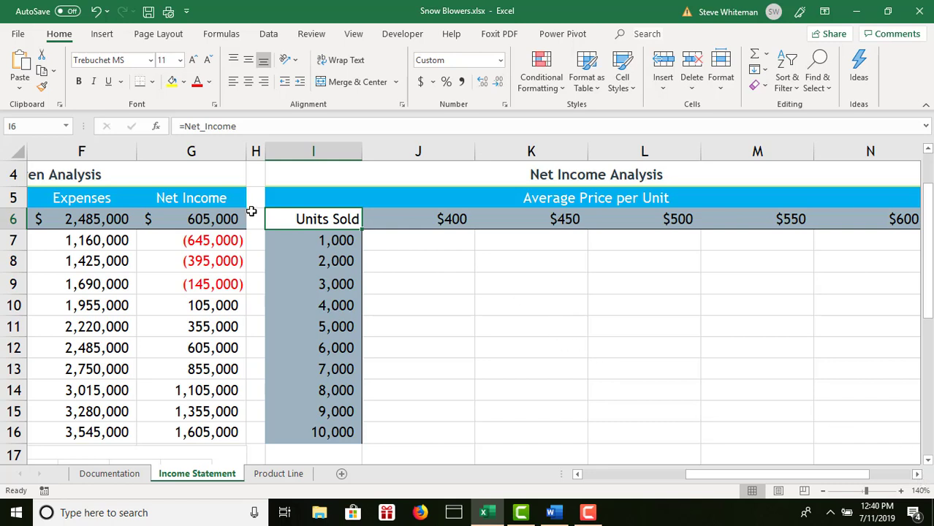
Create a two-variable data table over I6:N16 with B7 as the row input cell and B6 as the column input cell
{"action": "left_click_drag", "start_coordinate": [286, 220], "coordinate": [776, 423]}
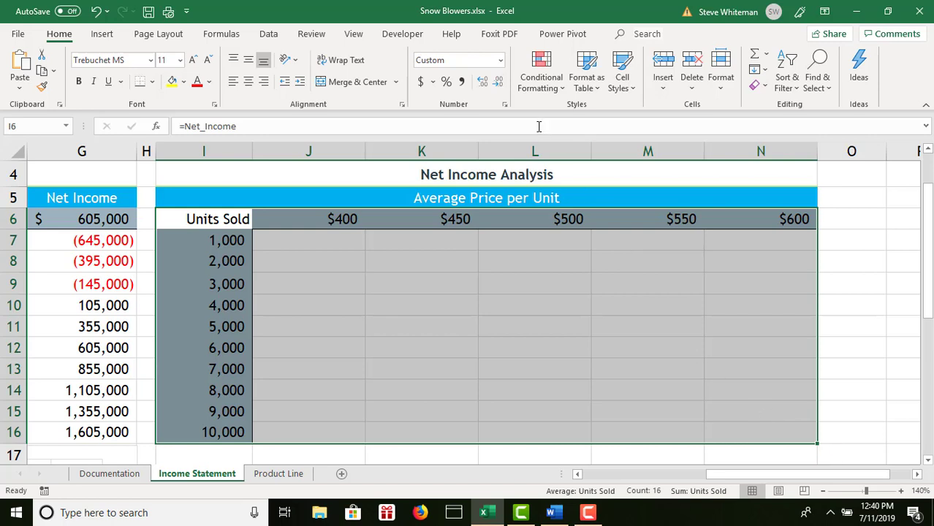
{"action": "left_click", "coordinate": [269, 34]}
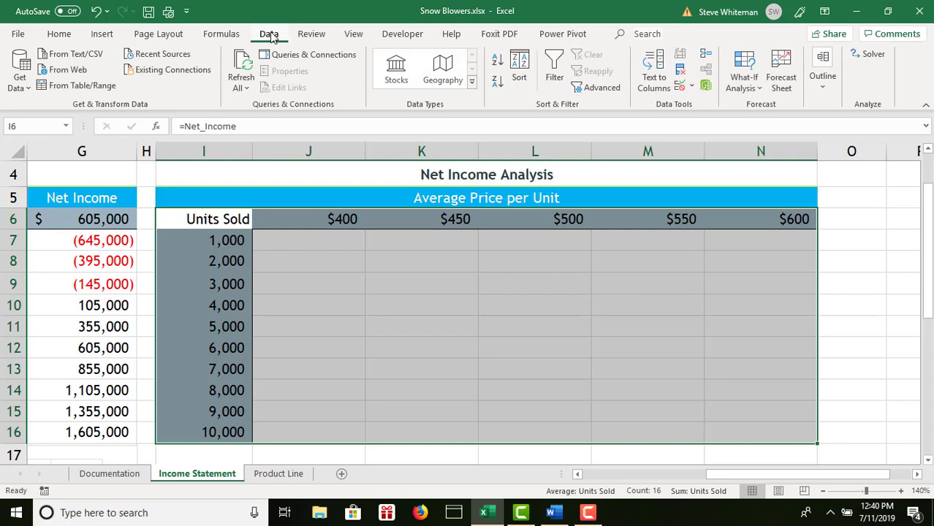
{"action": "left_click", "coordinate": [760, 86]}
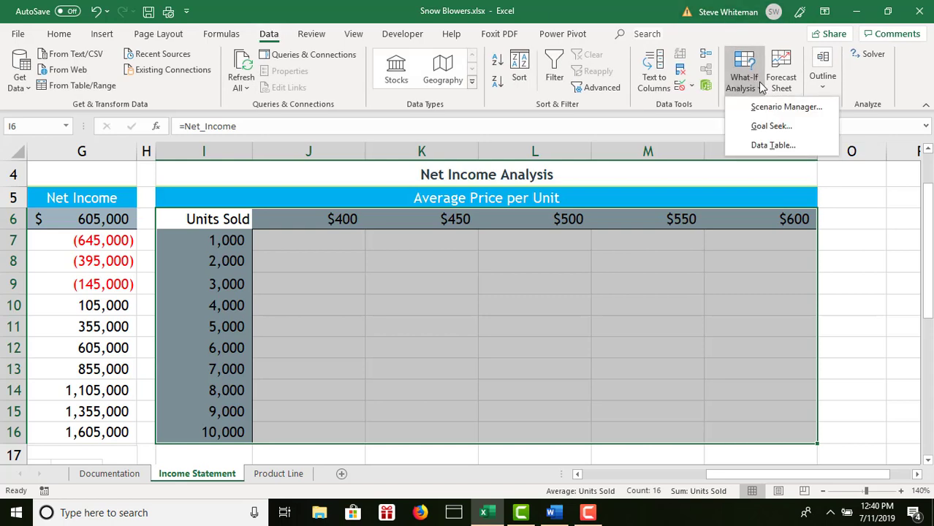
{"action": "left_click", "coordinate": [766, 146]}
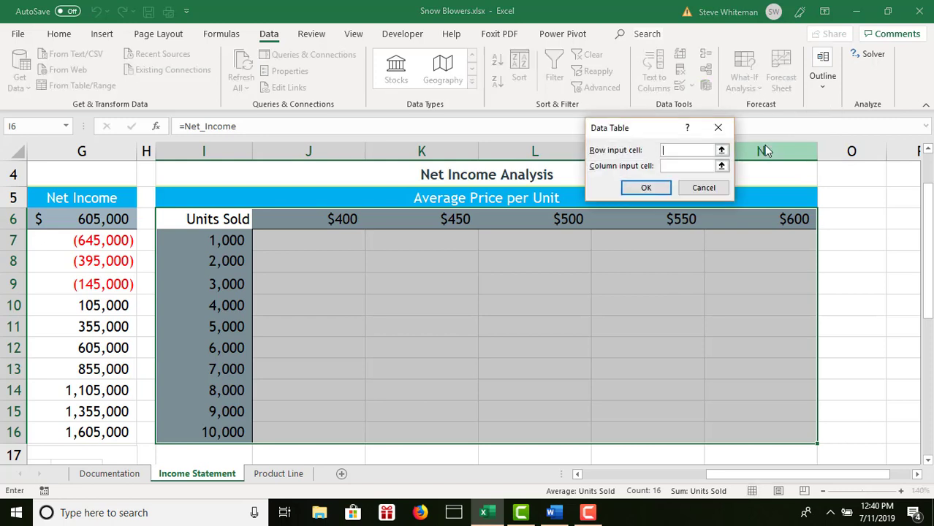
{"action": "left_click", "coordinate": [667, 150]}
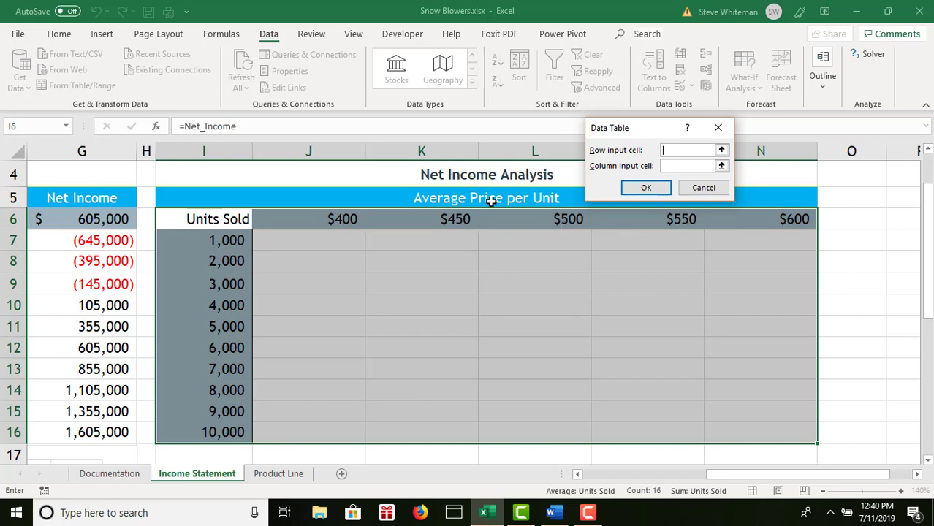
{"action": "left_click", "coordinate": [588, 475]}
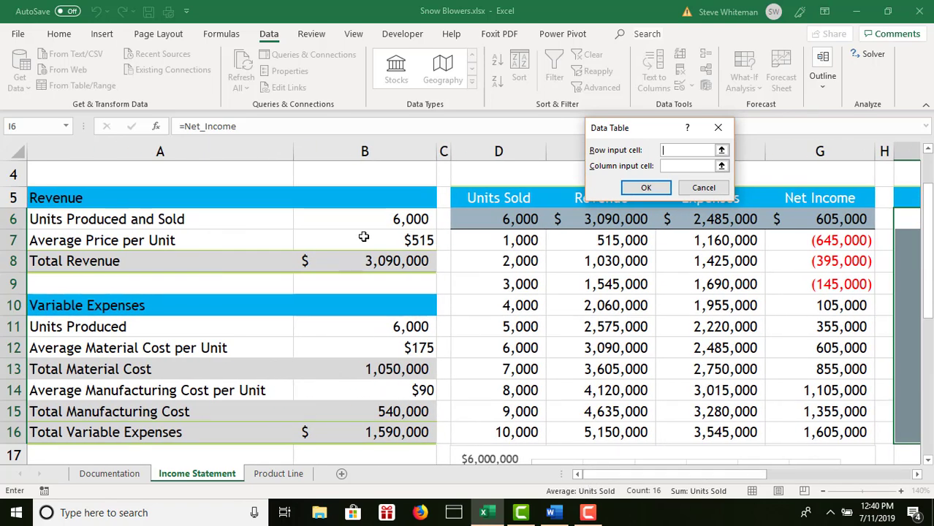
{"action": "left_click", "coordinate": [401, 243]}
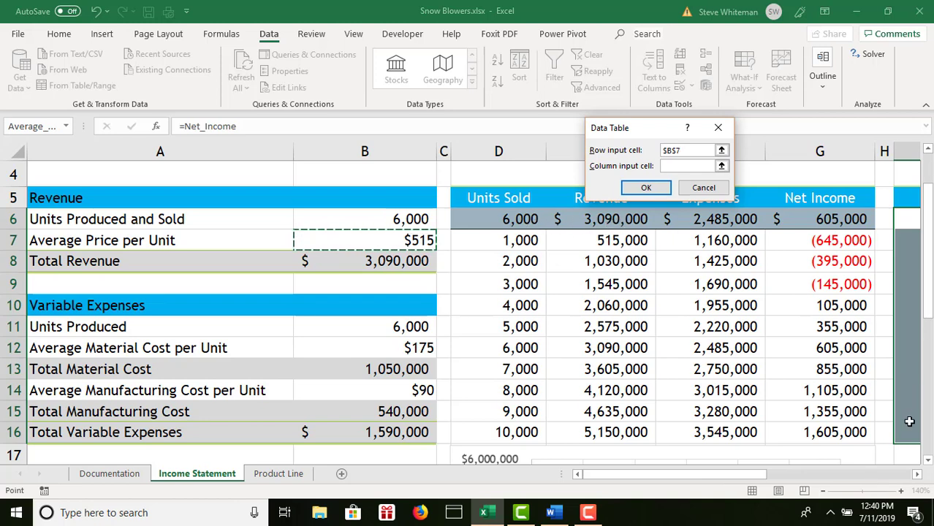
{"action": "left_click", "coordinate": [918, 475]}
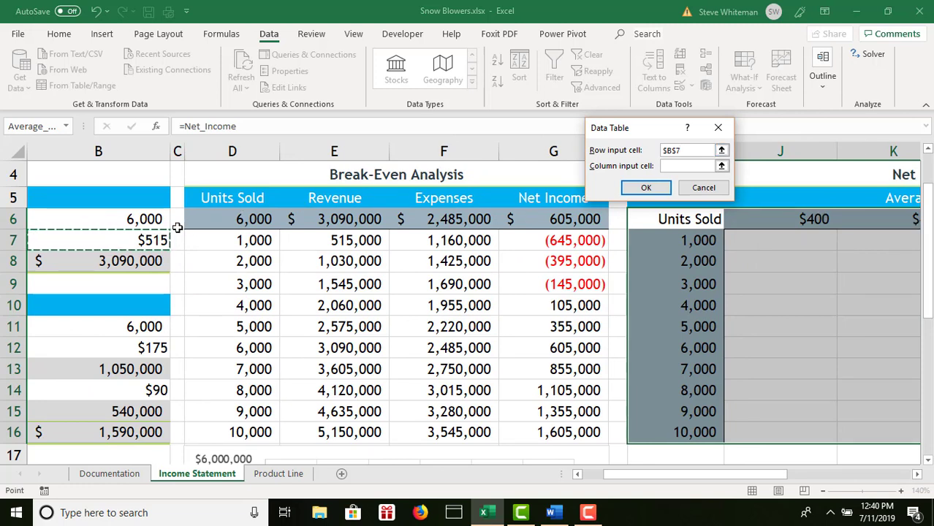
{"action": "left_click", "coordinate": [702, 167]}
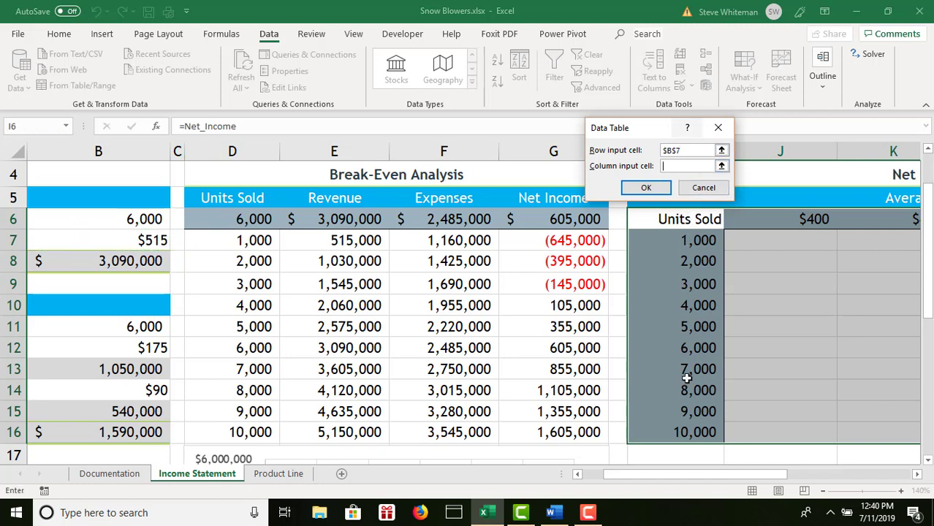
{"action": "left_click", "coordinate": [140, 219]}
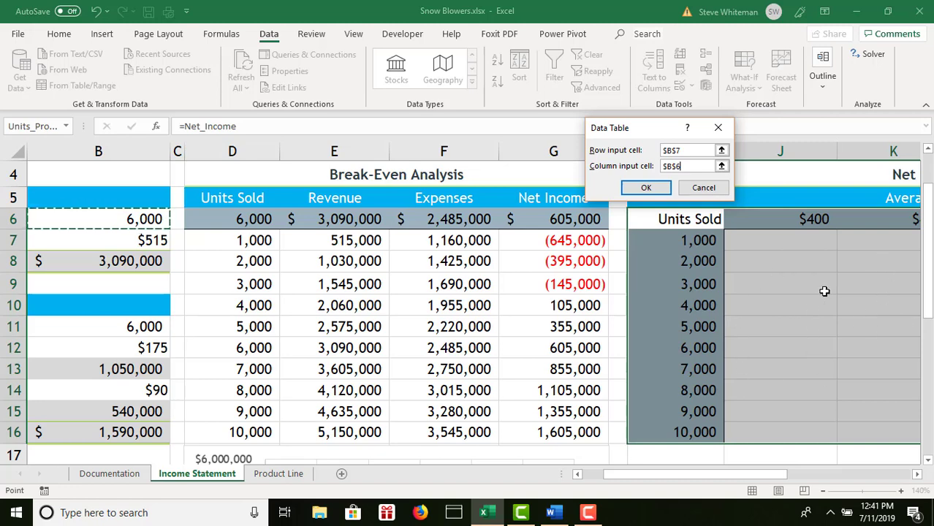
{"action": "left_click", "coordinate": [647, 188]}
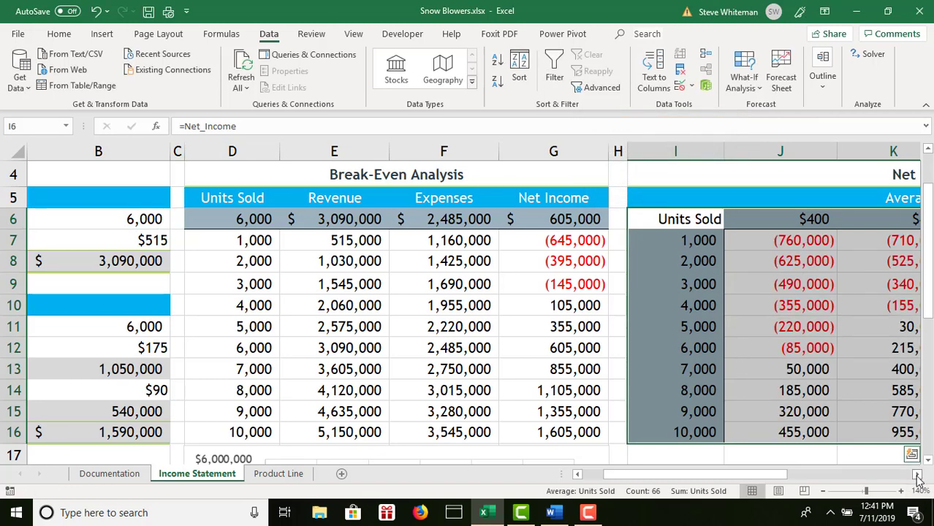
Review the results of the Net Income Analysis data table and compare them with the Break-Even Analysis table and its chart
{"action": "left_click", "coordinate": [918, 475]}
{"action": "left_click", "coordinate": [917, 475]}
{"action": "left_click", "coordinate": [918, 475]}
{"action": "left_click", "coordinate": [917, 474]}
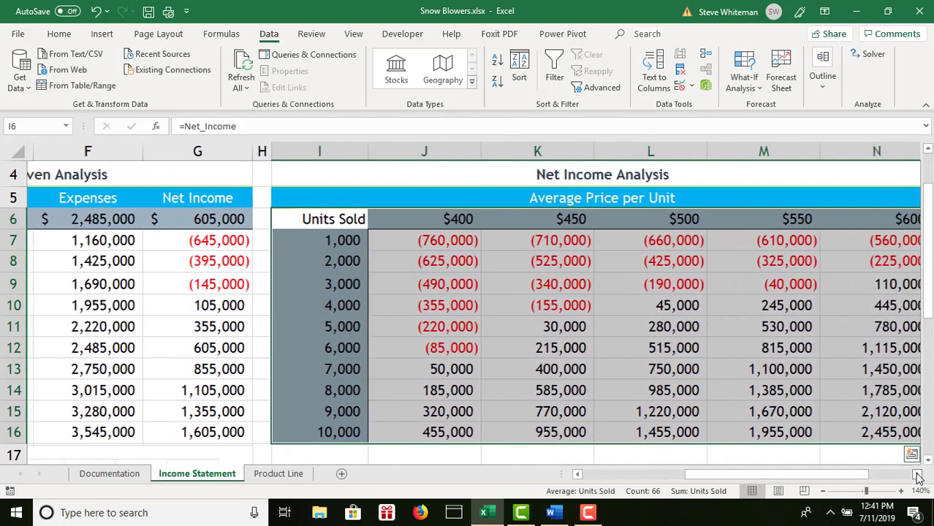
{"action": "left_click", "coordinate": [917, 474]}
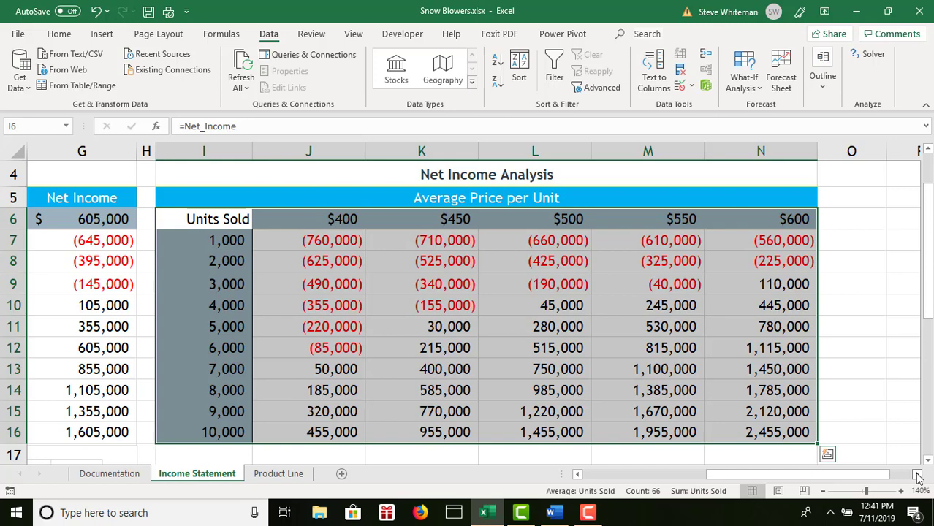
{"action": "left_click", "coordinate": [928, 462]}
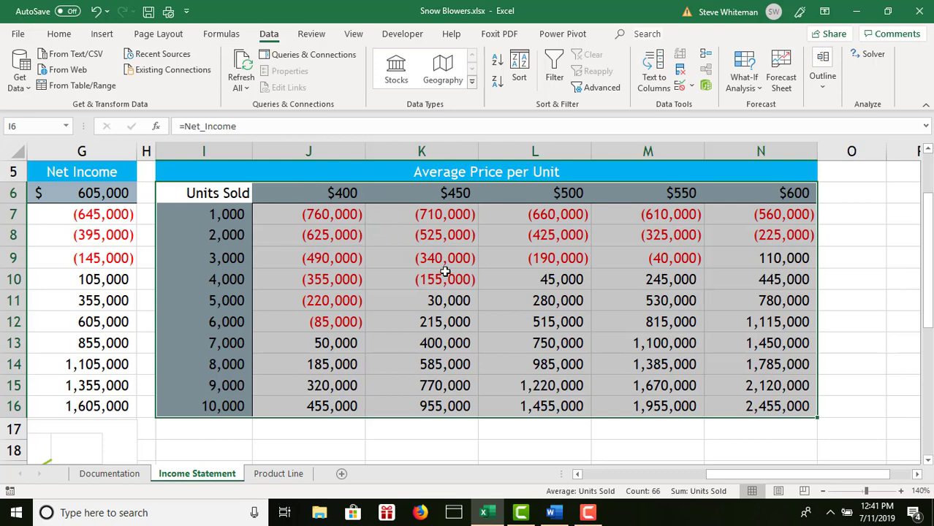
{"action": "left_click", "coordinate": [578, 475]}
{"action": "left_click", "coordinate": [578, 474]}
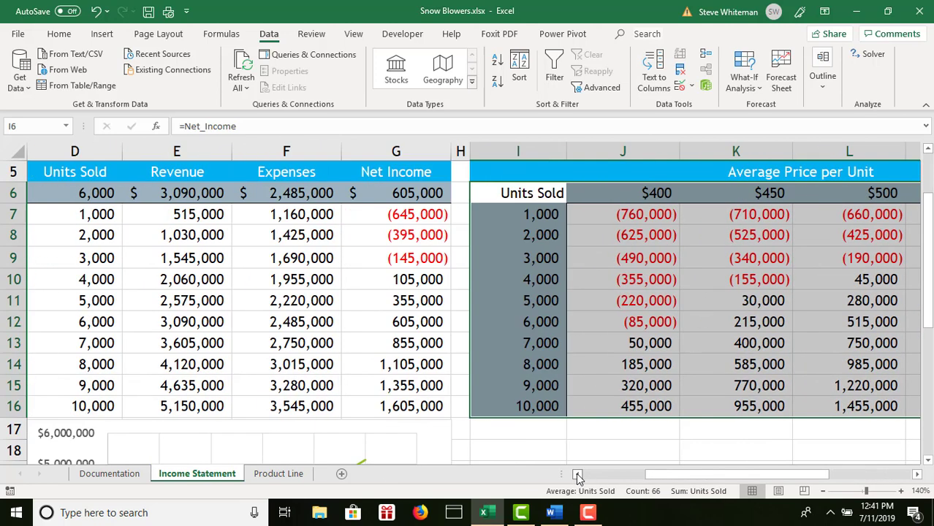
{"action": "left_click", "coordinate": [928, 461]}
{"action": "scroll", "coordinate": [928, 465], "scroll_direction": "down", "scroll_amount": 3}
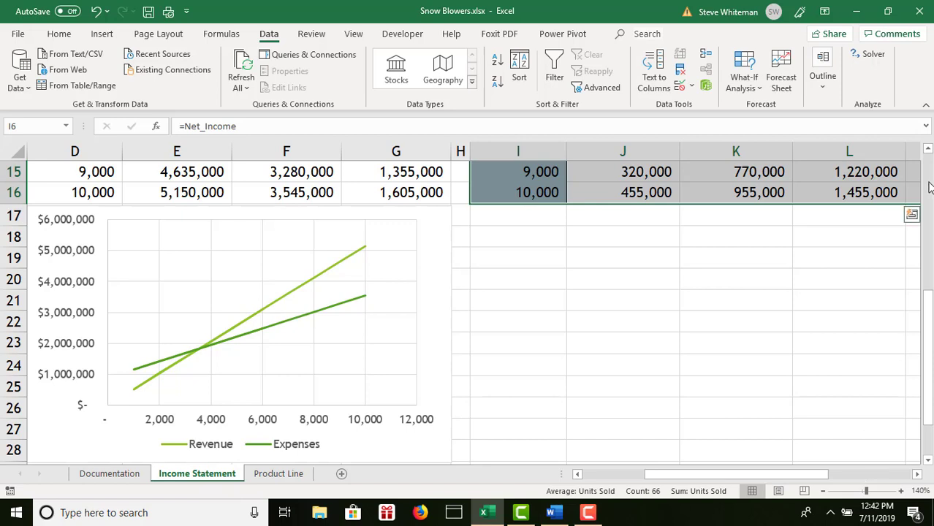
{"action": "left_click_drag", "start_coordinate": [929, 150], "coordinate": [930, 156]}
{"action": "left_click_drag", "start_coordinate": [928, 462], "coordinate": [927, 466]}
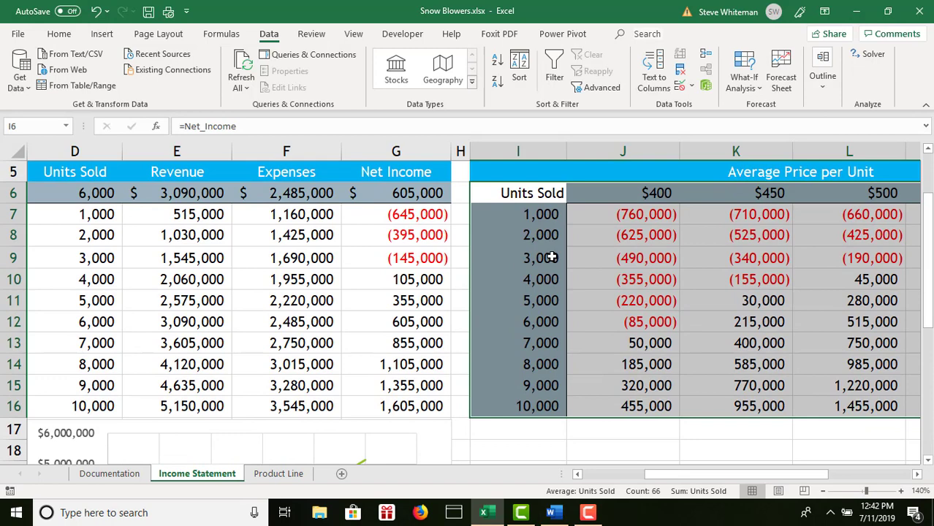
Insert a Scatter with Straight Lines chart from the Net Income Analysis data in I7:N16
{"action": "left_click", "coordinate": [509, 217]}
{"action": "left_click_drag", "start_coordinate": [504, 210], "coordinate": [765, 404]}
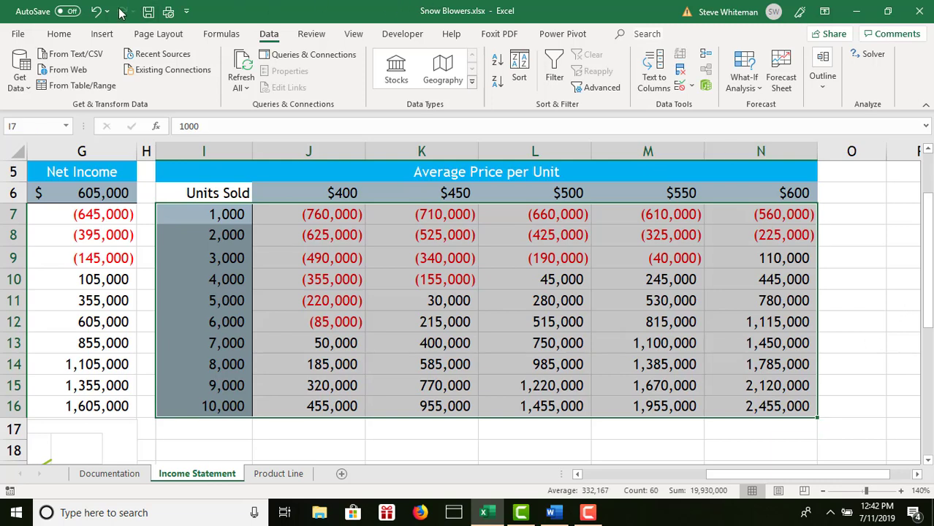
{"action": "left_click", "coordinate": [103, 34]}
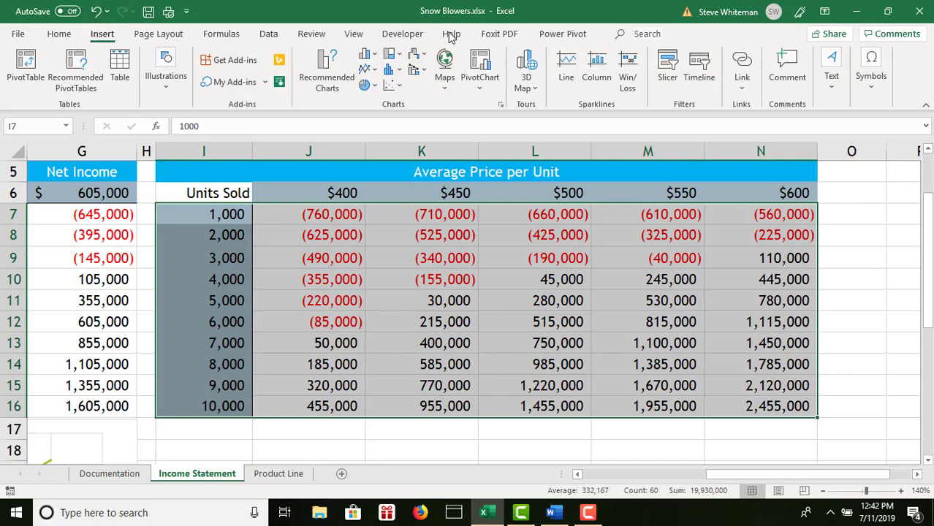
{"action": "left_click", "coordinate": [399, 87]}
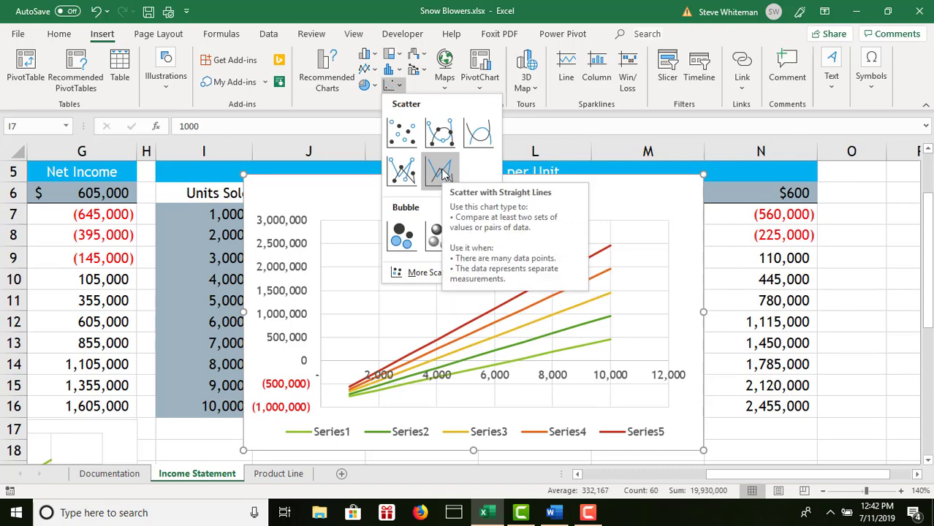
{"action": "left_click", "coordinate": [441, 172]}
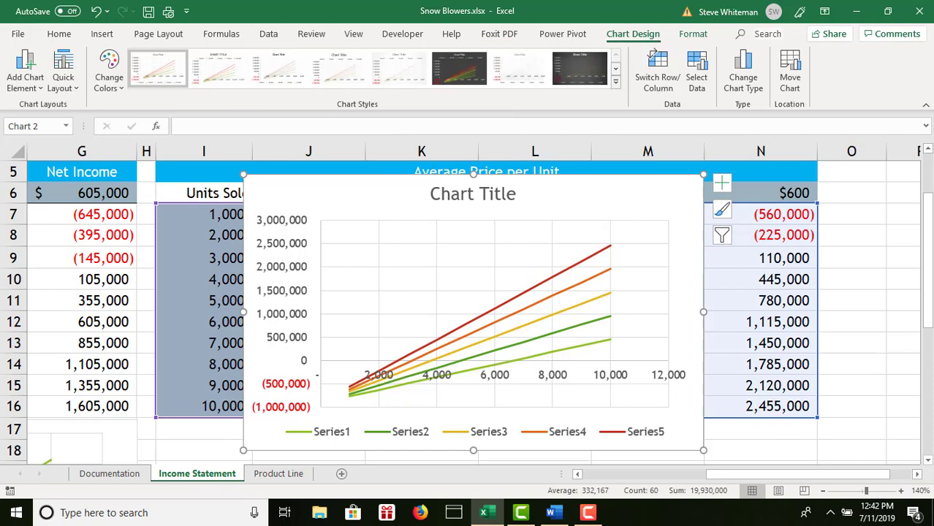
Move the new scatter chart below the Net Income Analysis table so its upper-left corner sits at cell I17
{"action": "left_click_drag", "start_coordinate": [930, 206], "coordinate": [930, 237]}
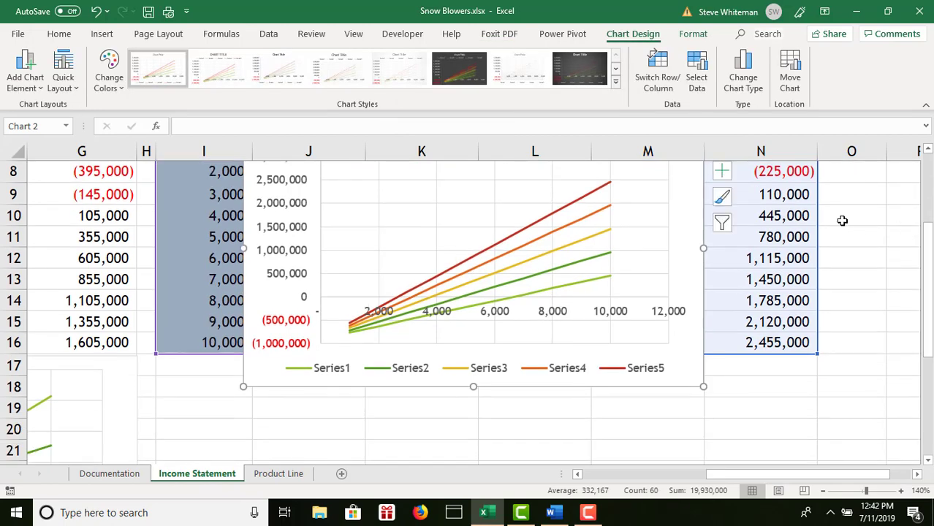
{"action": "left_click_drag", "start_coordinate": [687, 190], "coordinate": [712, 443]}
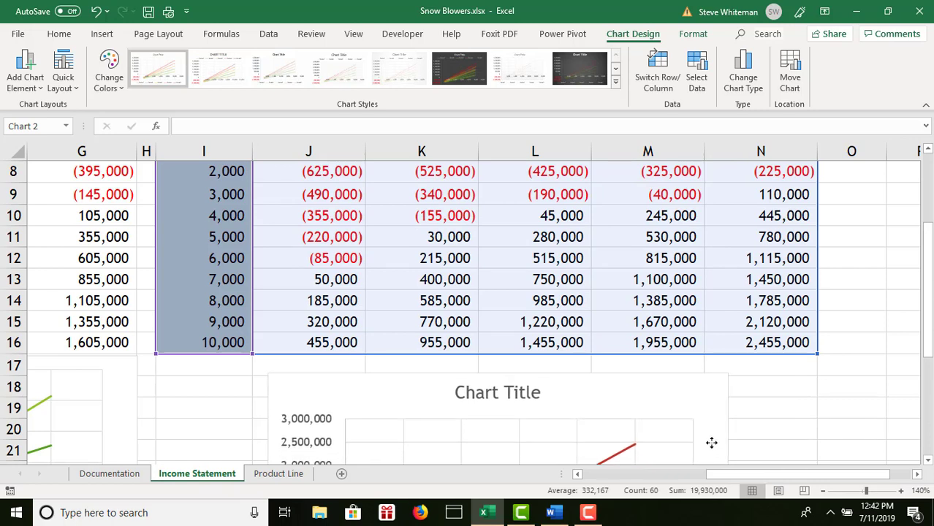
{"action": "mouse_move", "coordinate": [712, 443]}
{"action": "left_mouse_down"}
{"action": "mouse_move", "coordinate": [586, 396]}
{"action": "mouse_move", "coordinate": [599, 424]}
{"action": "left_mouse_up"}
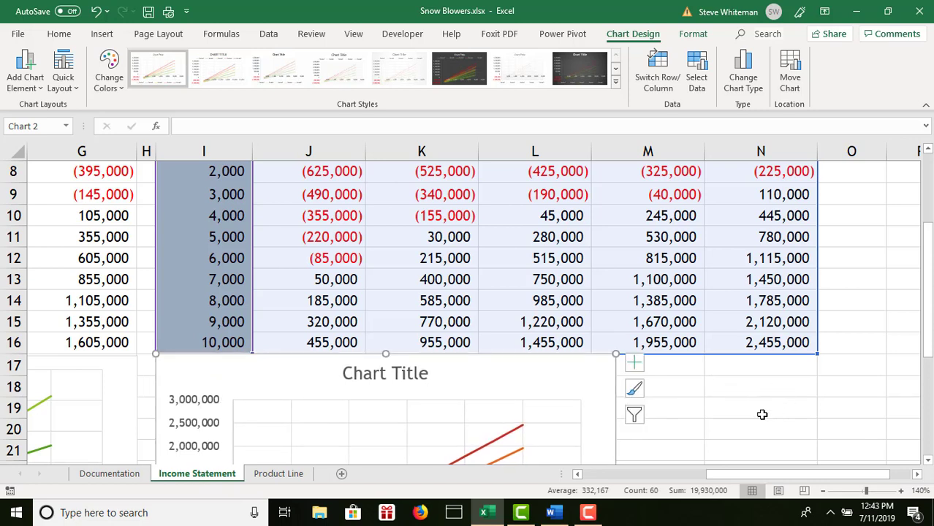
Resize the Net Income scatter chart to extend across to the edge of column N and down to the end of row 28
{"action": "left_click", "coordinate": [929, 464]}
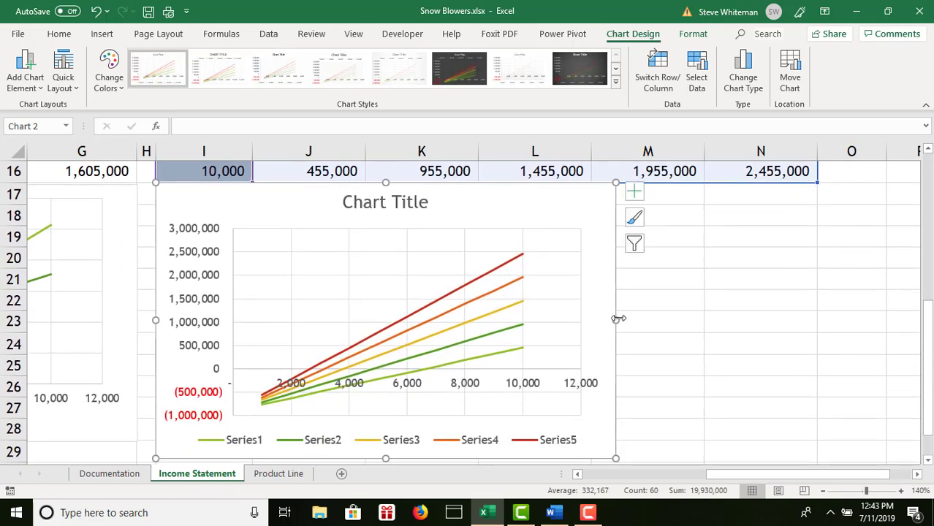
{"action": "left_click_drag", "start_coordinate": [616, 322], "coordinate": [815, 318]}
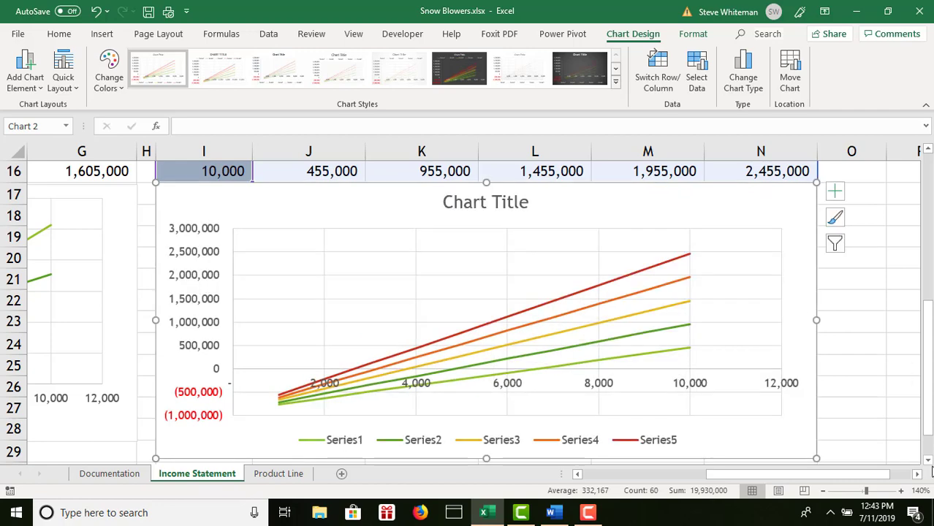
{"action": "scroll", "coordinate": [928, 460], "scroll_direction": "down", "scroll_amount": 2}
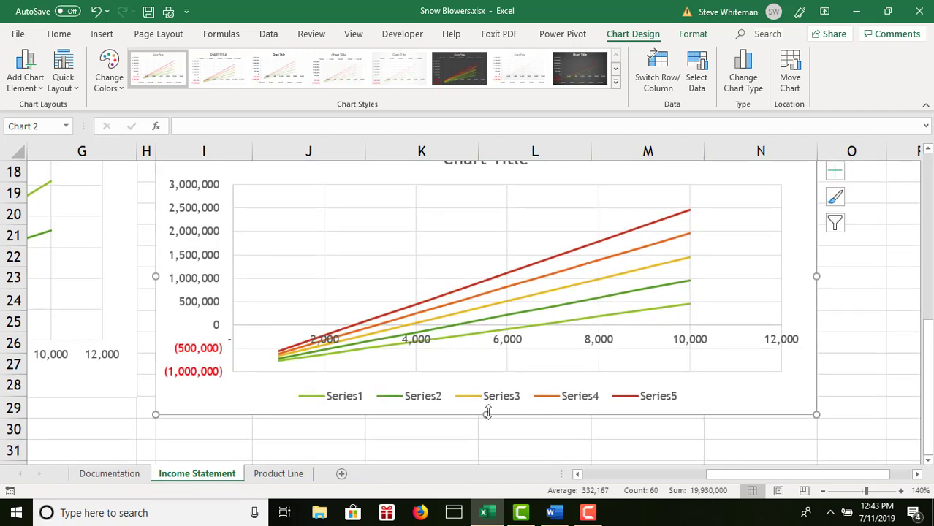
{"action": "left_click_drag", "start_coordinate": [487, 416], "coordinate": [486, 396]}
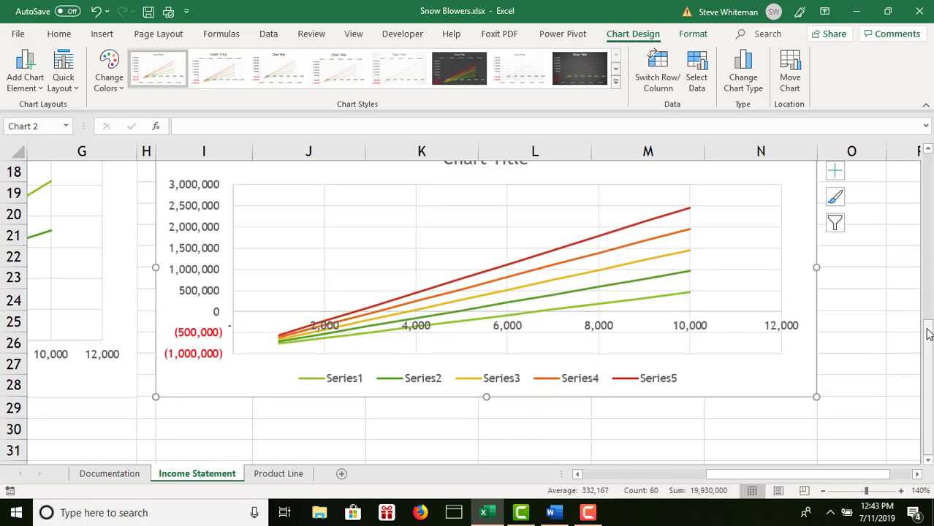
{"action": "left_click_drag", "start_coordinate": [928, 330], "coordinate": [929, 320]}
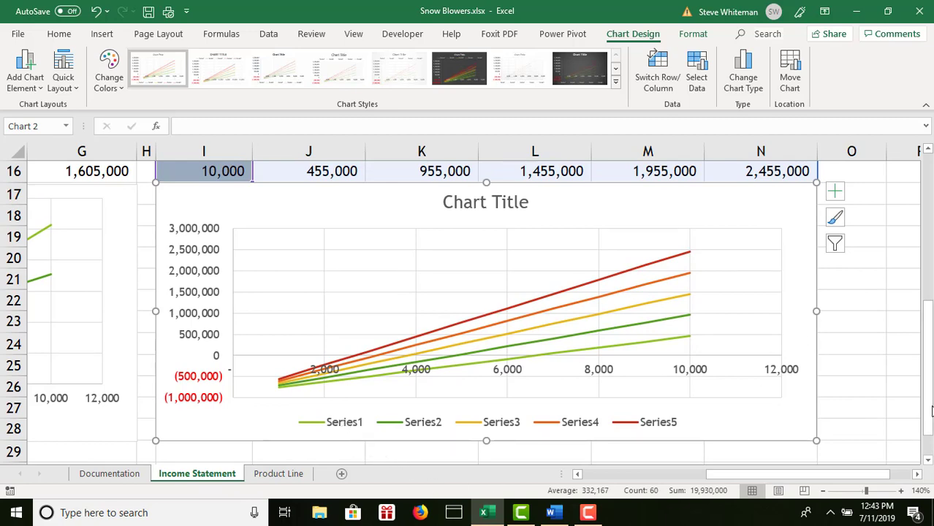
Edit the chart's data source so the first series takes its name from the $400 heading in J6
{"action": "left_click_drag", "start_coordinate": [928, 411], "coordinate": [924, 290]}
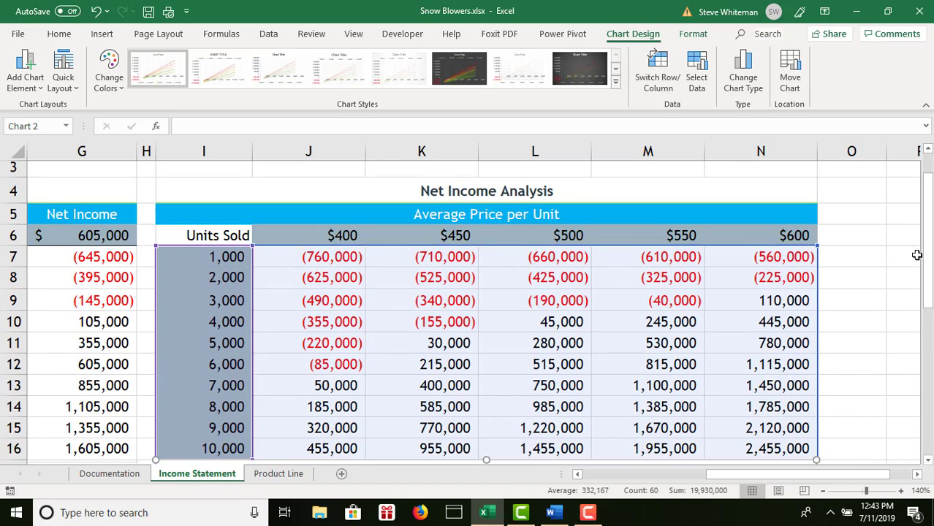
{"action": "left_click_drag", "start_coordinate": [925, 256], "coordinate": [931, 392]}
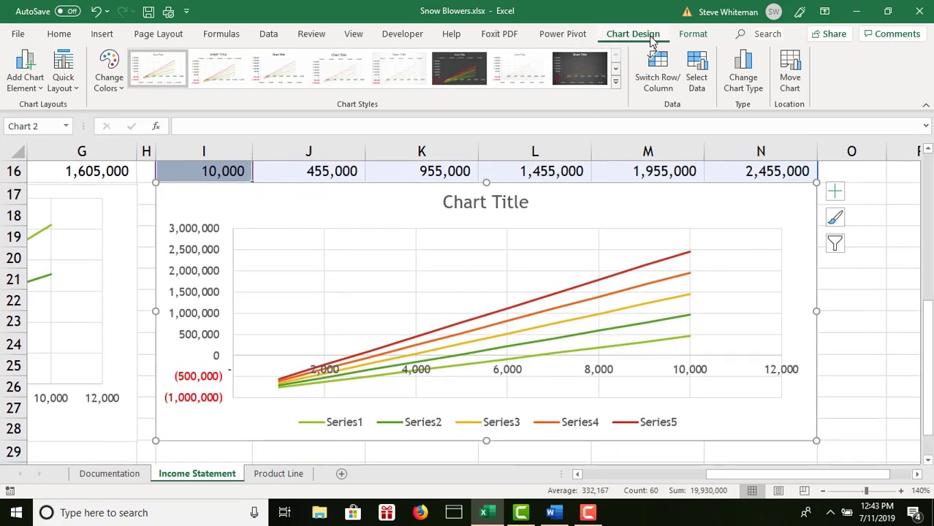
{"action": "left_click", "coordinate": [893, 212]}
{"action": "left_click", "coordinate": [804, 205]}
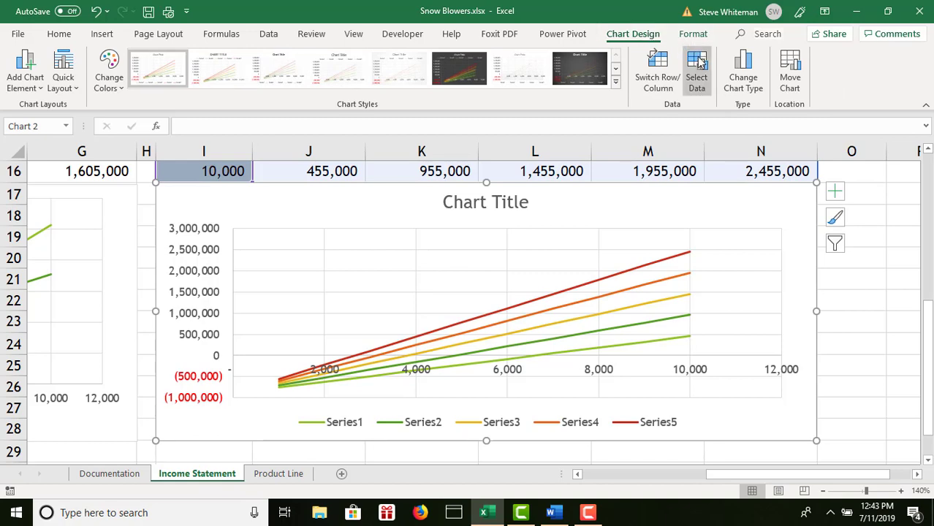
{"action": "left_click", "coordinate": [698, 66]}
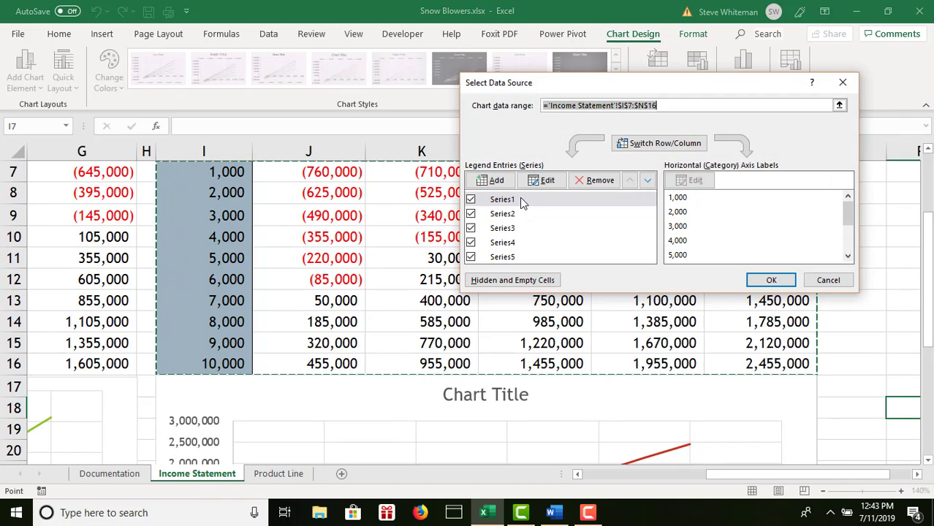
{"action": "left_click", "coordinate": [547, 182]}
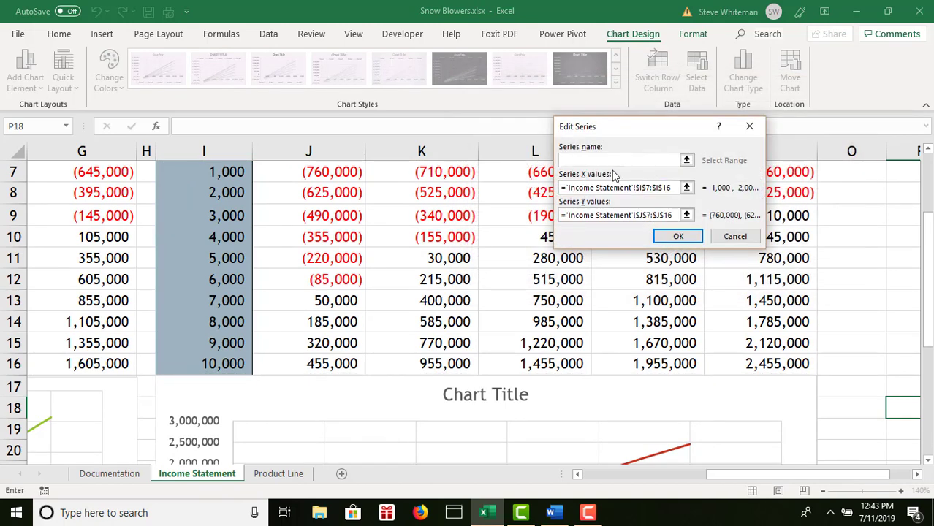
{"action": "left_click_drag", "start_coordinate": [920, 269], "coordinate": [922, 257]}
{"action": "left_click", "coordinate": [327, 257]}
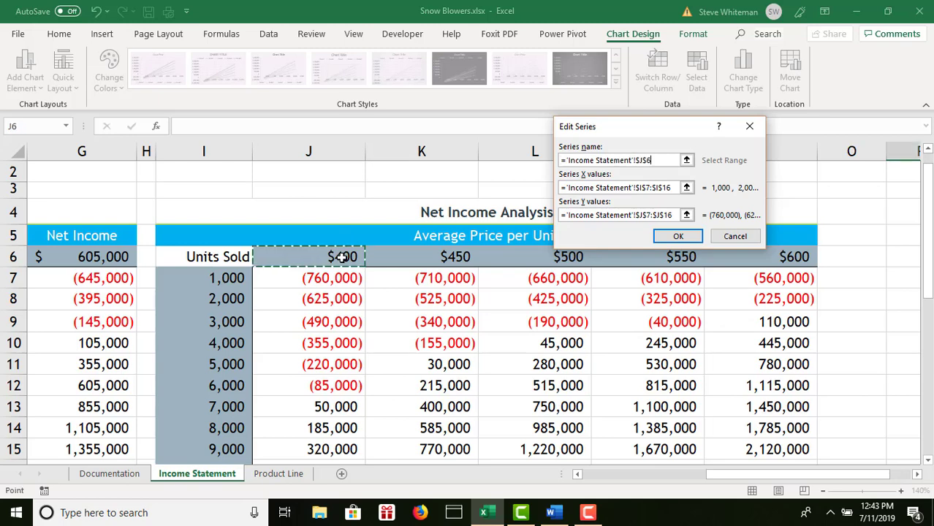
{"action": "left_click", "coordinate": [679, 238]}
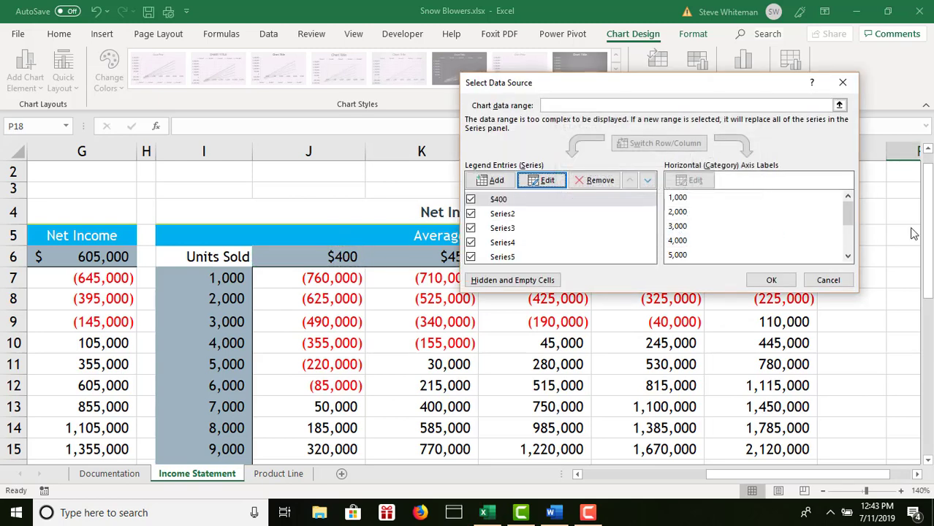
Name the chart's second series with a reference to the $450 heading in K6
{"action": "left_click", "coordinate": [516, 217]}
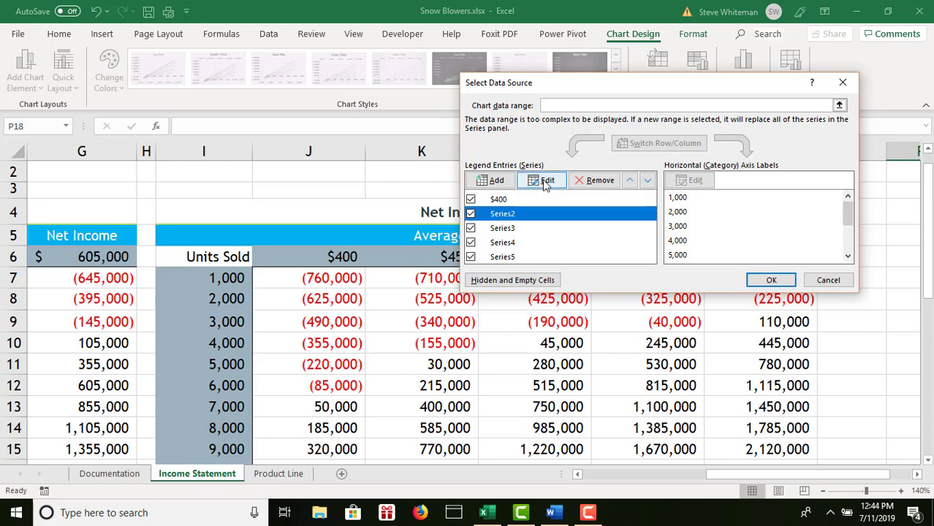
{"action": "left_click", "coordinate": [545, 183]}
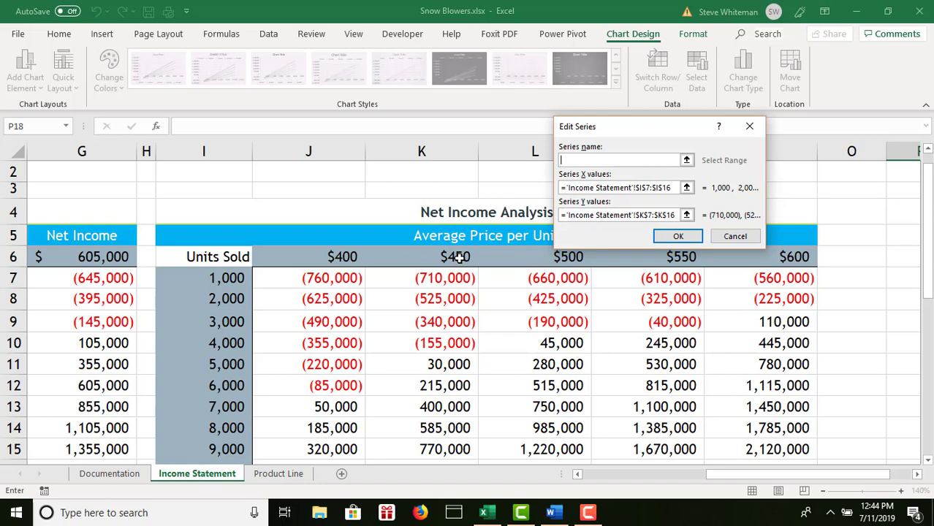
{"action": "left_click", "coordinate": [458, 258]}
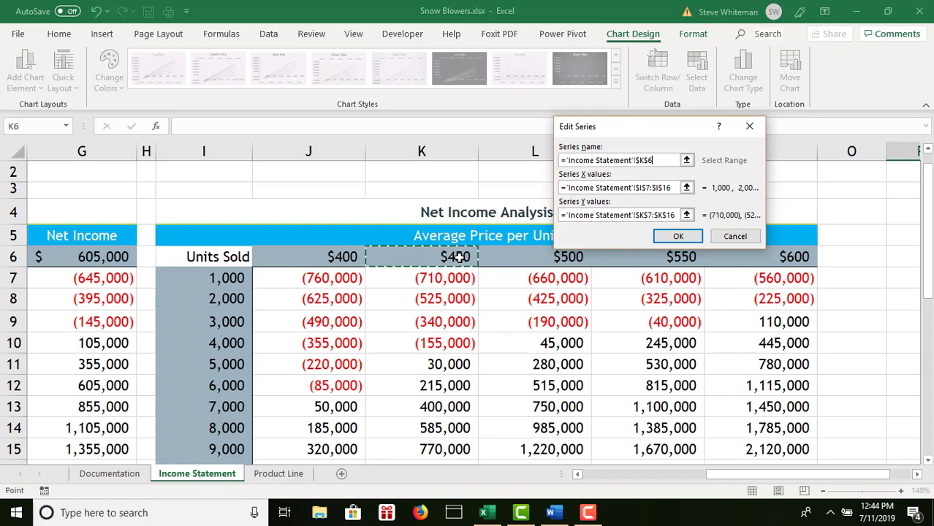
{"action": "left_click", "coordinate": [679, 236]}
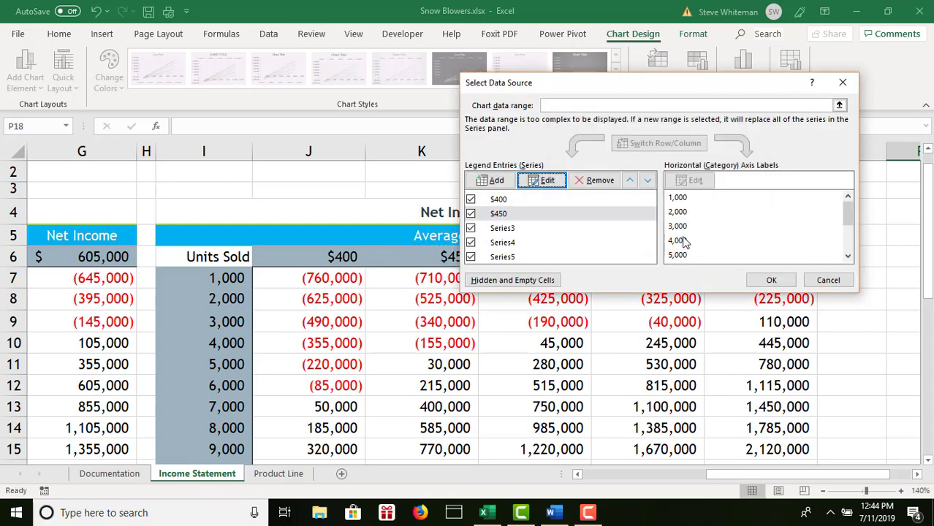
Name the chart's third series with a reference to the $500 heading in L6
{"action": "left_click", "coordinate": [516, 230]}
{"action": "left_click", "coordinate": [547, 181]}
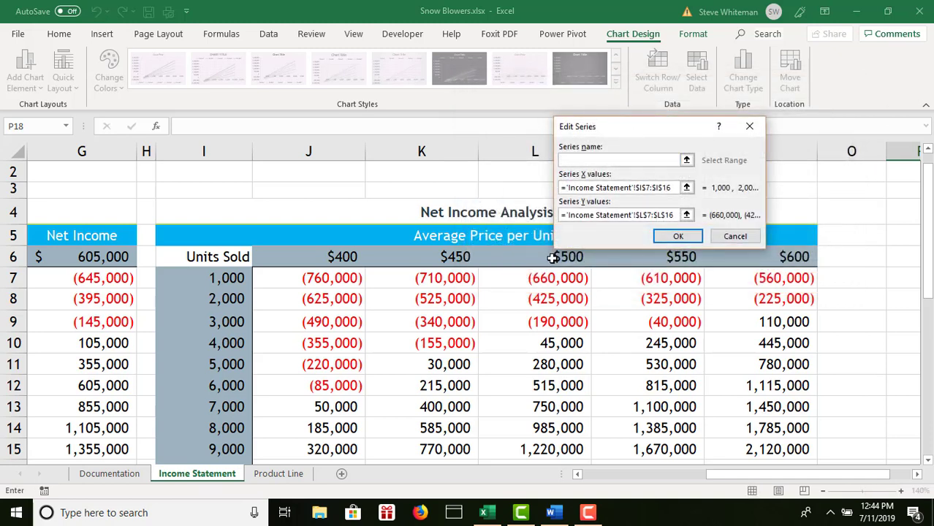
{"action": "left_click", "coordinate": [552, 257]}
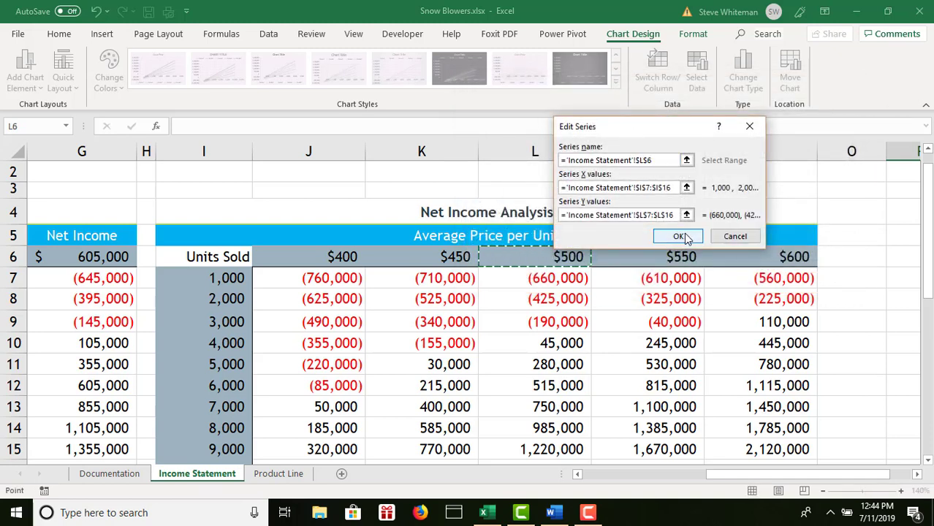
{"action": "left_click", "coordinate": [680, 237]}
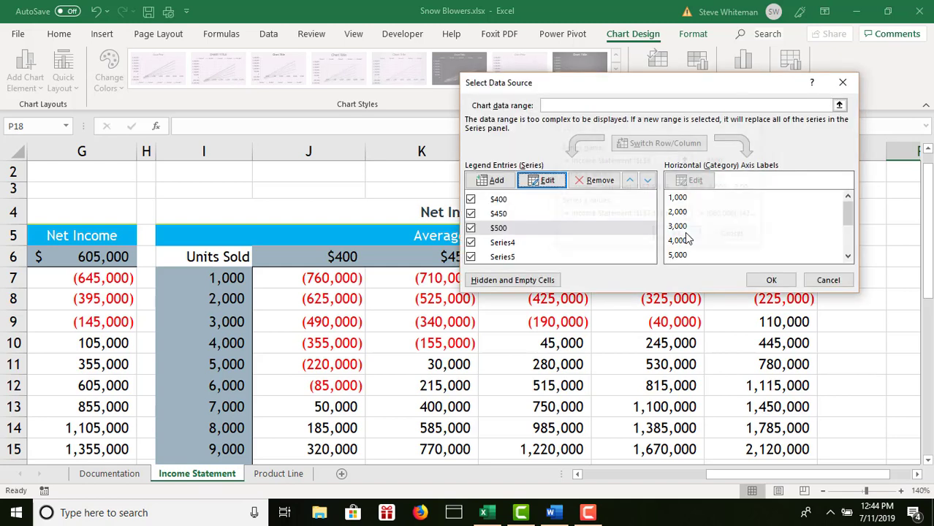
Name the chart's fourth series with a reference to the $550 heading in M6
{"action": "left_click", "coordinate": [500, 243]}
{"action": "left_click", "coordinate": [554, 181]}
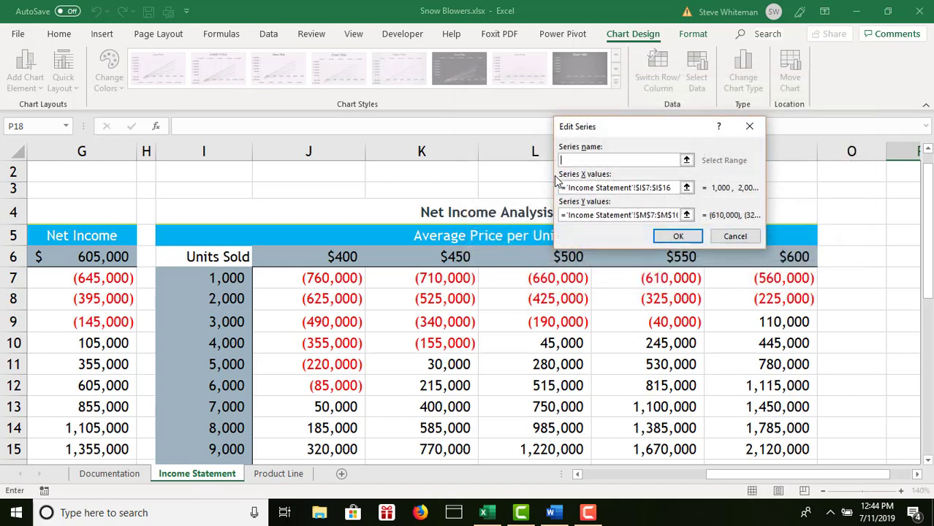
{"action": "left_click", "coordinate": [681, 260]}
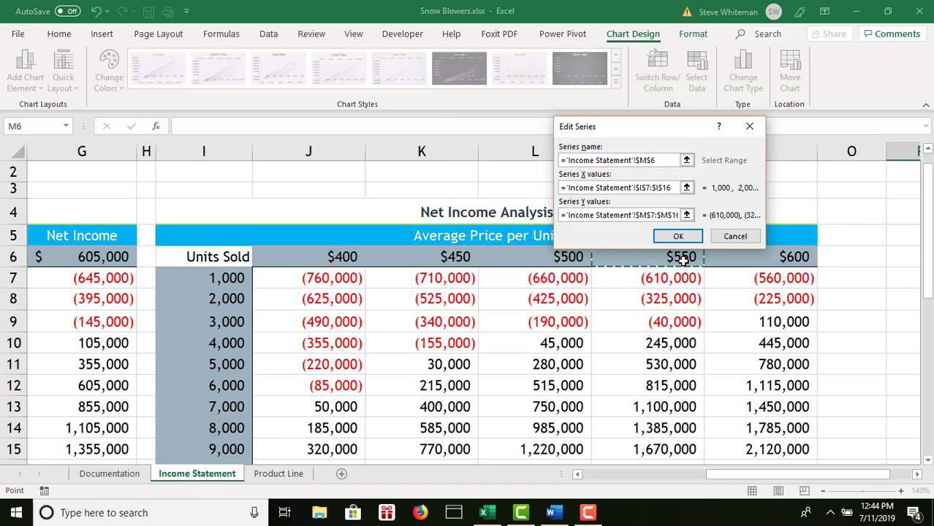
{"action": "left_click", "coordinate": [679, 236]}
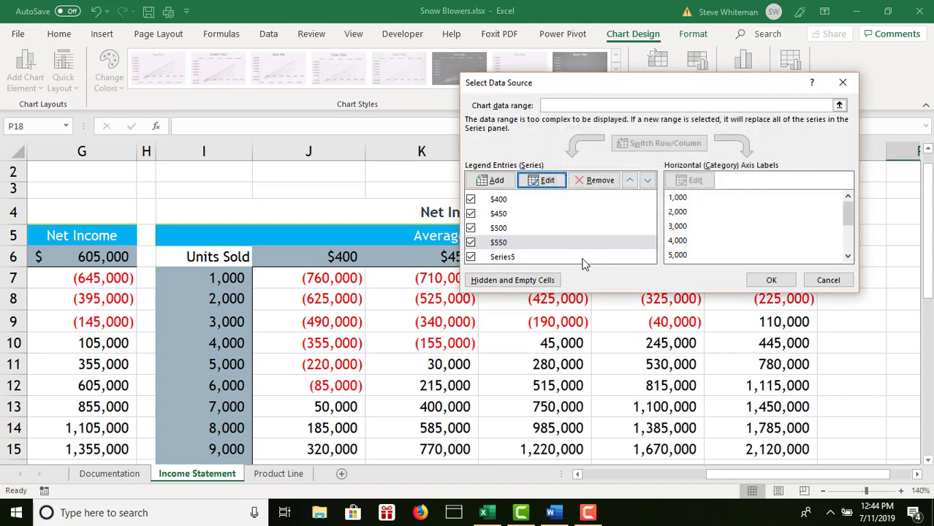
Name the chart's fifth series with a reference to the $600 heading in N6 and apply the data source changes
{"action": "left_click", "coordinate": [518, 258]}
{"action": "left_click", "coordinate": [546, 179]}
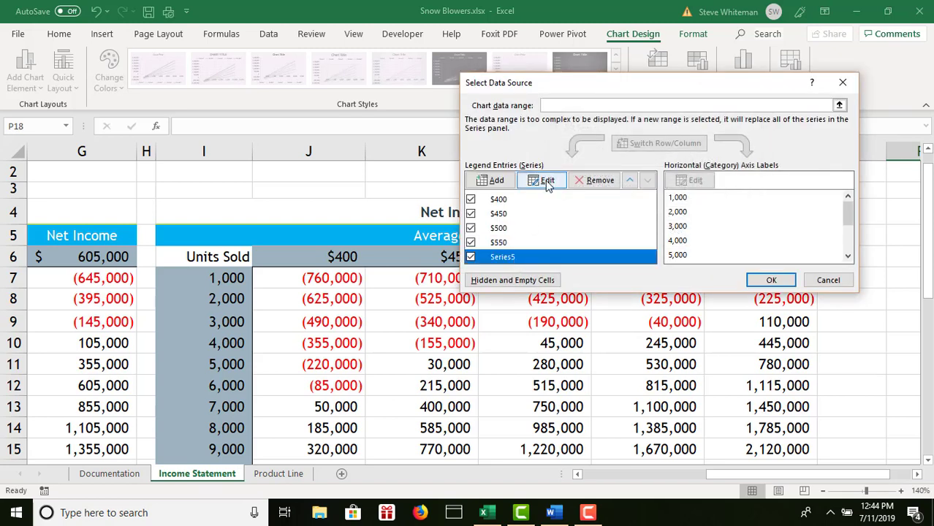
{"action": "left_click", "coordinate": [801, 256]}
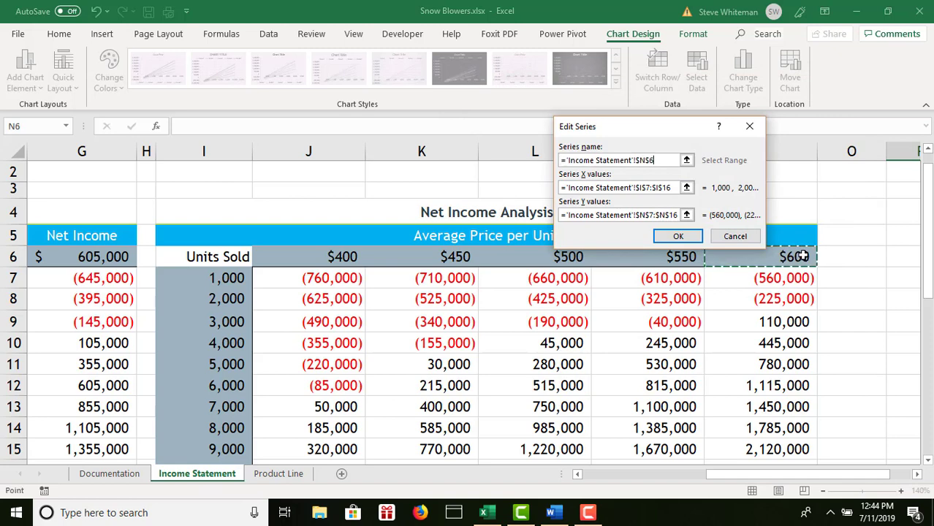
{"action": "left_click", "coordinate": [679, 239]}
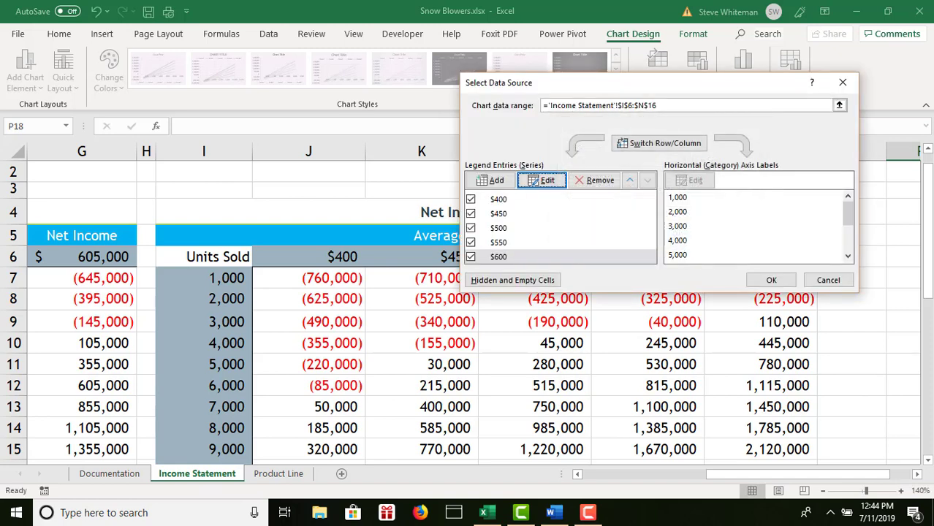
{"action": "left_click", "coordinate": [772, 280]}
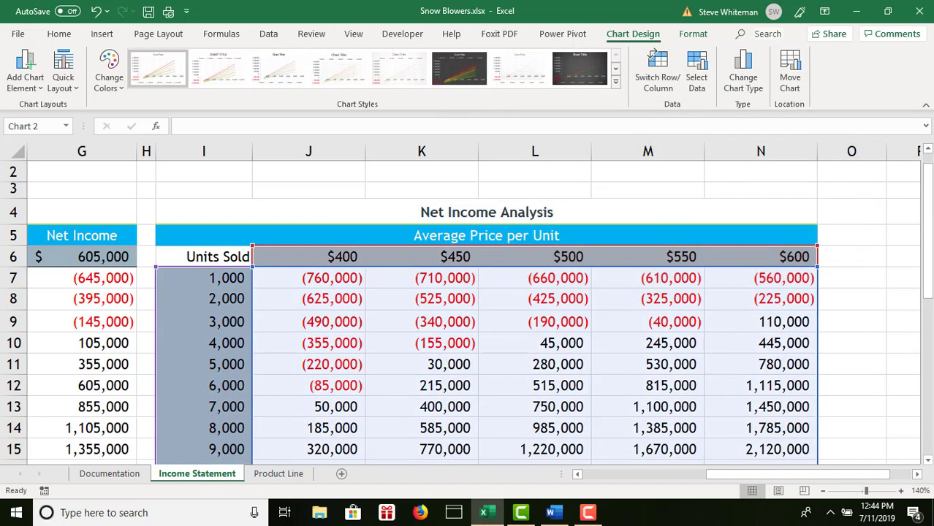
Delete the placeholder title from the Net Income Analysis scatter chart
{"action": "left_click_drag", "start_coordinate": [927, 219], "coordinate": [813, 344]}
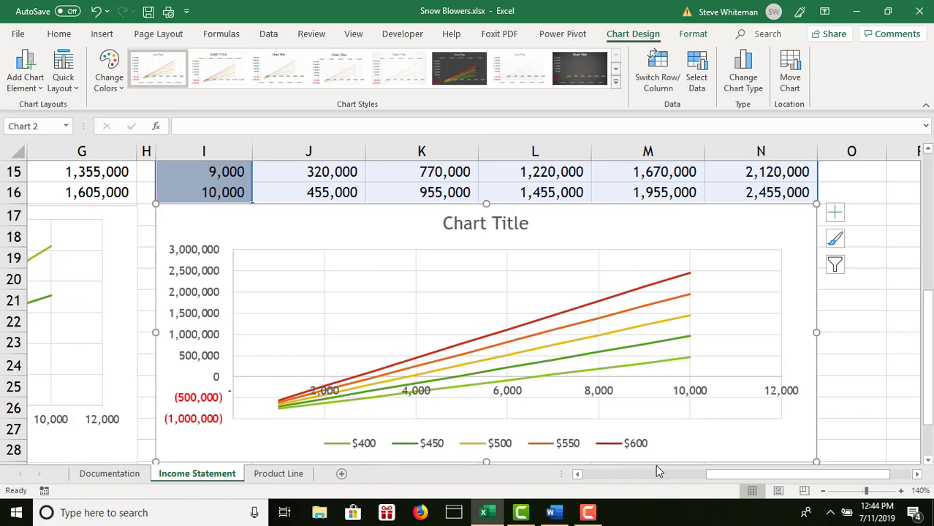
{"action": "left_click", "coordinate": [481, 225]}
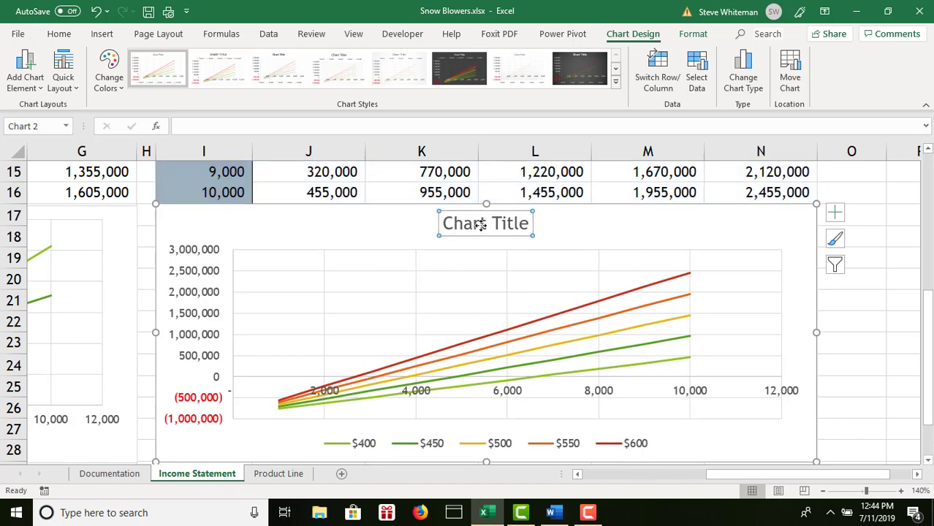
{"action": "key", "text": "Delete"}
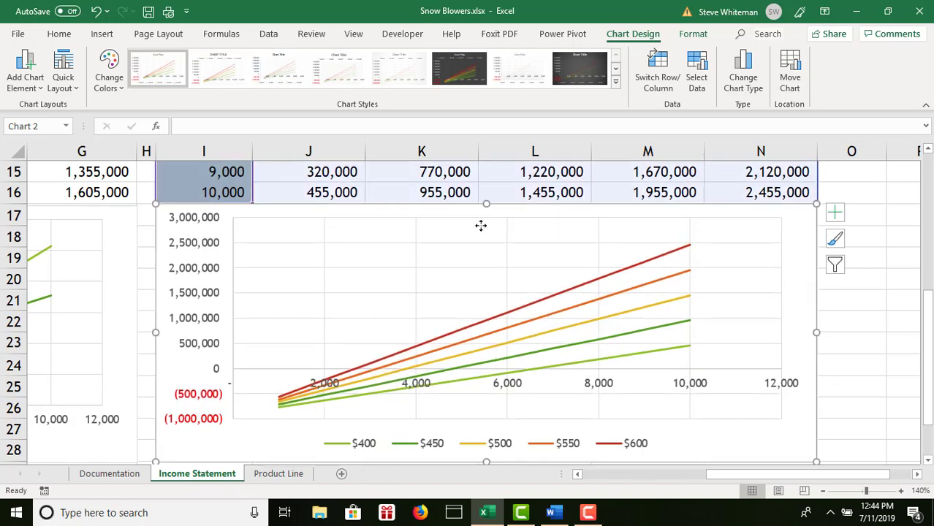
Format the Net Income chart's legend to sit at the right of the plot, then deselect the chart
{"action": "right_click", "coordinate": [492, 444]}
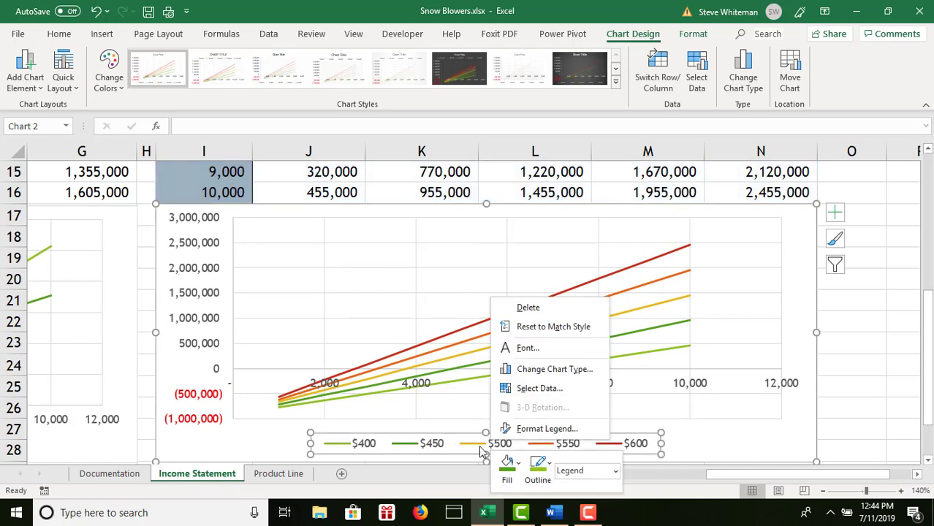
{"action": "left_click", "coordinate": [566, 429]}
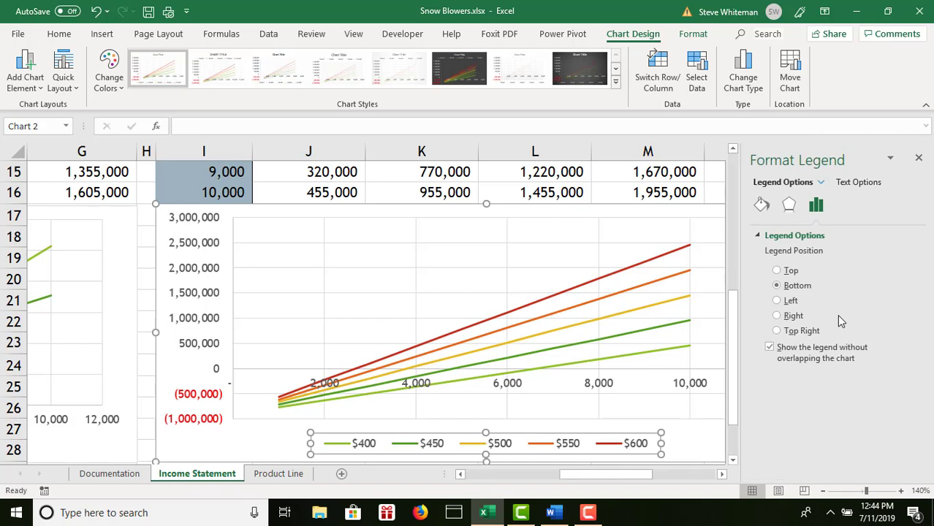
{"action": "left_click", "coordinate": [776, 316]}
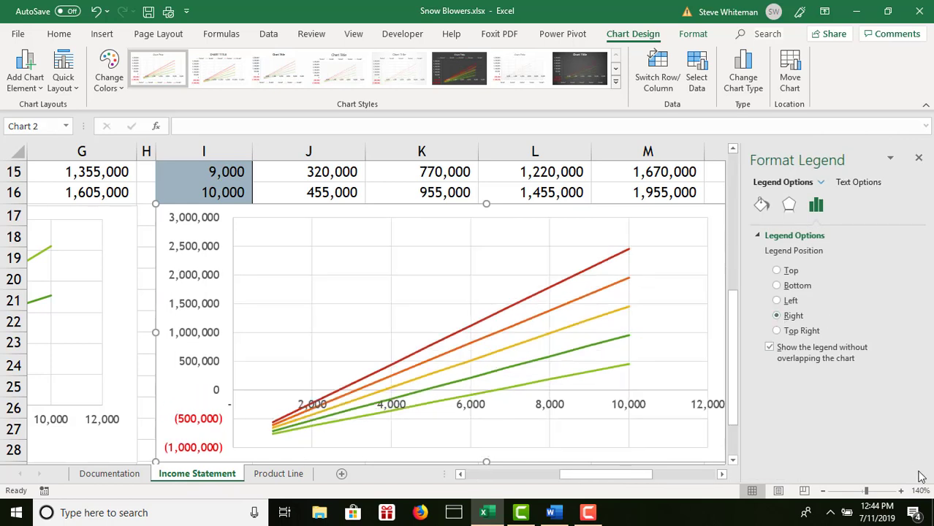
{"action": "left_click", "coordinate": [918, 158]}
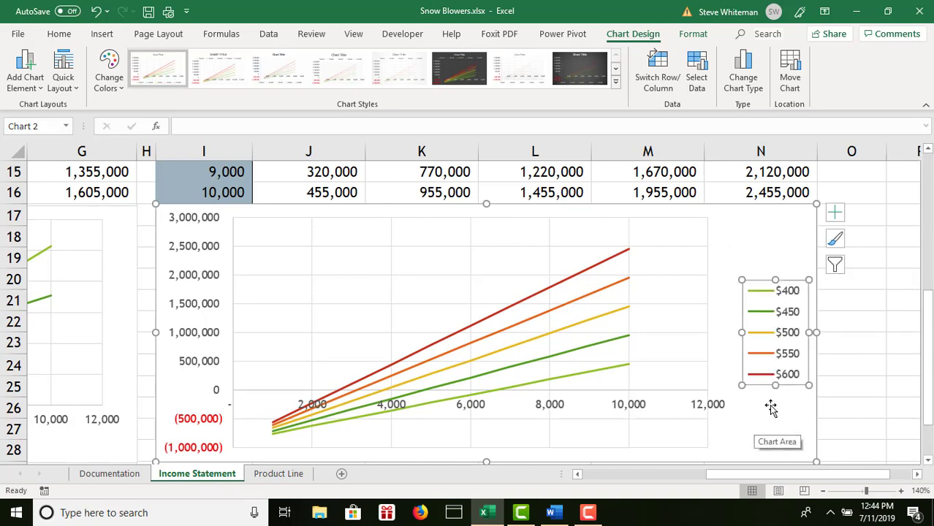
{"action": "left_click_drag", "start_coordinate": [927, 343], "coordinate": [873, 392]}
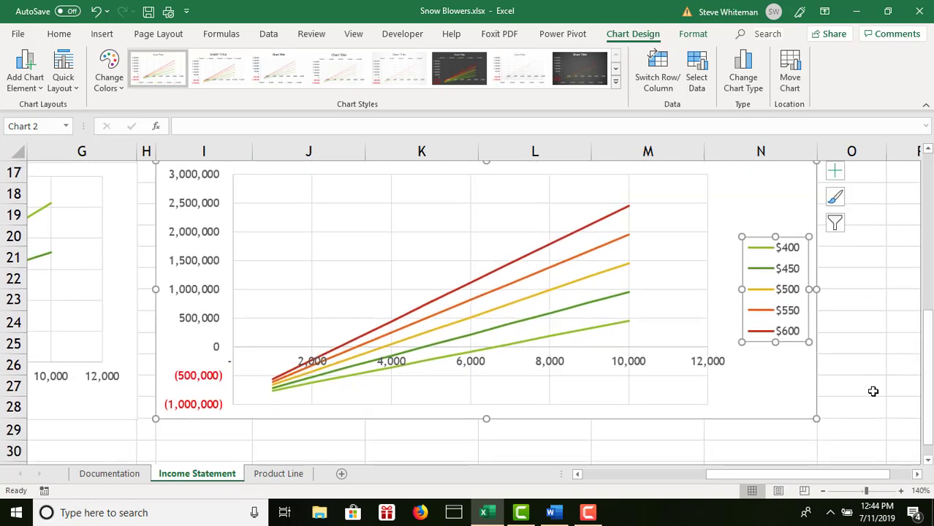
{"action": "left_click", "coordinate": [872, 391]}
Start a new what-if scenario in the Scenario Manager and name it Status Quo
{"action": "left_click_drag", "start_coordinate": [927, 335], "coordinate": [908, 202]}
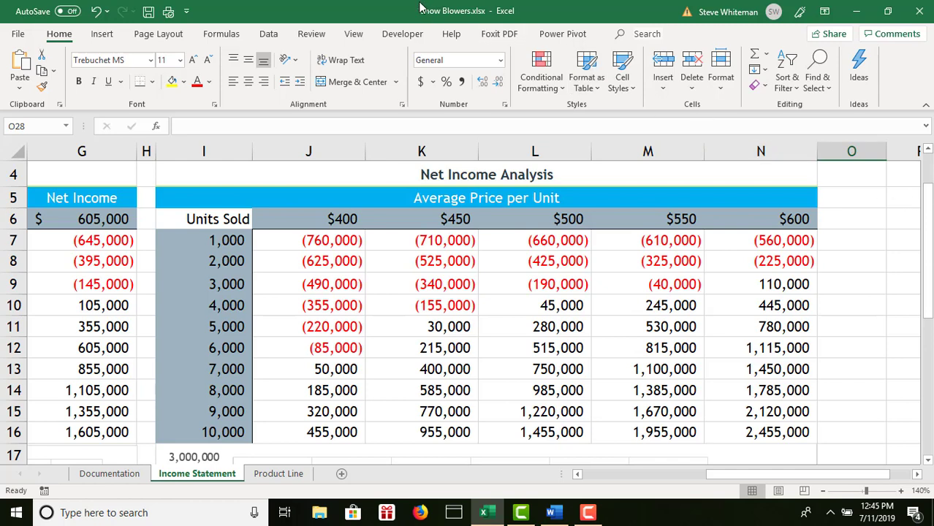
{"action": "left_click", "coordinate": [269, 34]}
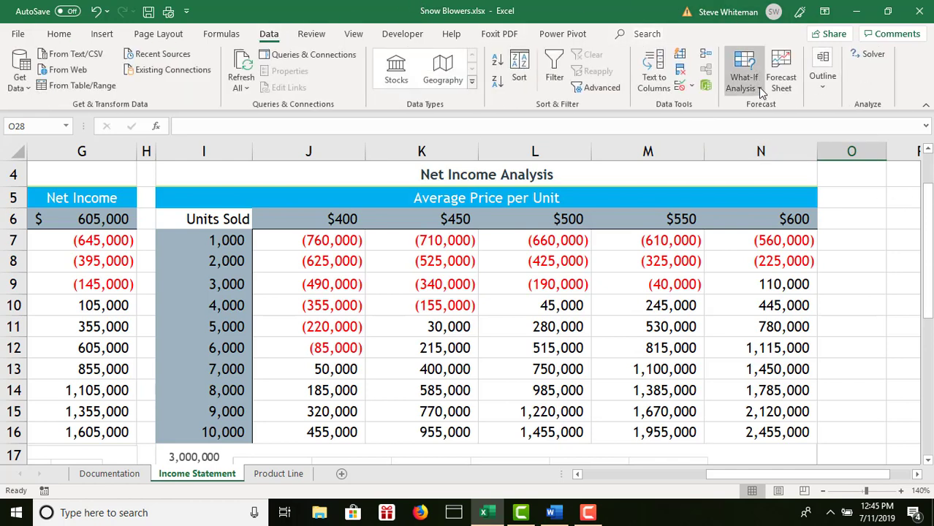
{"action": "left_click", "coordinate": [759, 88]}
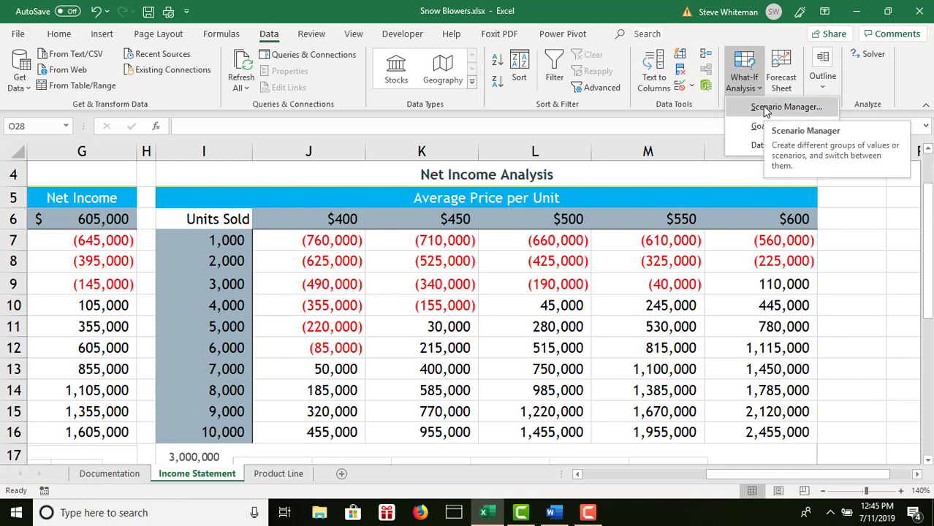
{"action": "left_click", "coordinate": [766, 108]}
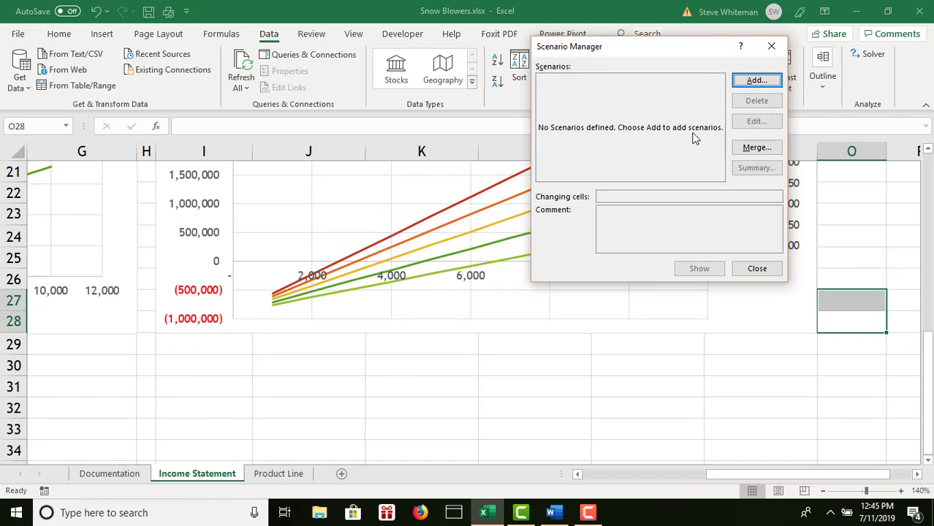
{"action": "left_click", "coordinate": [753, 80]}
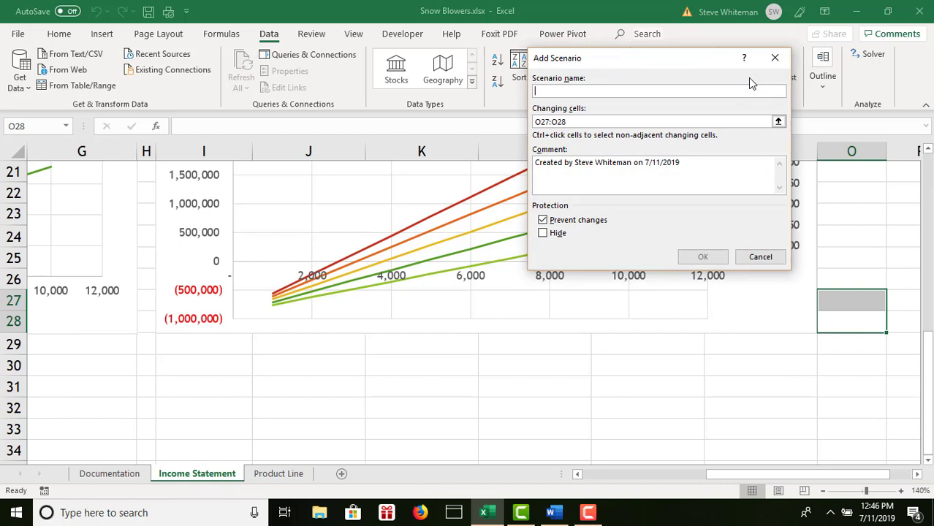
{"action": "type", "text": "Status Quo"}
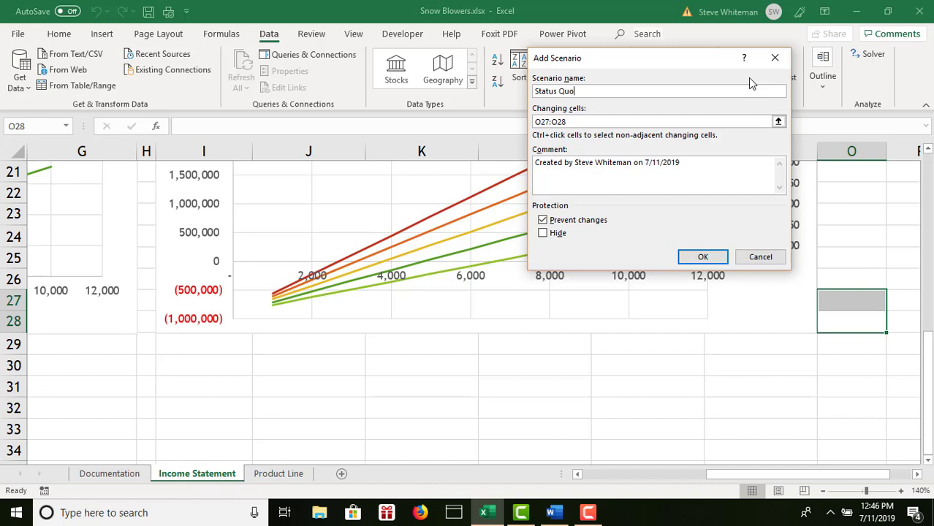
Set the Status Quo scenario's changing cells to B6, B7, B19, B20, B21 and B22 on the Income Statement sheet
{"action": "left_click", "coordinate": [746, 122]}
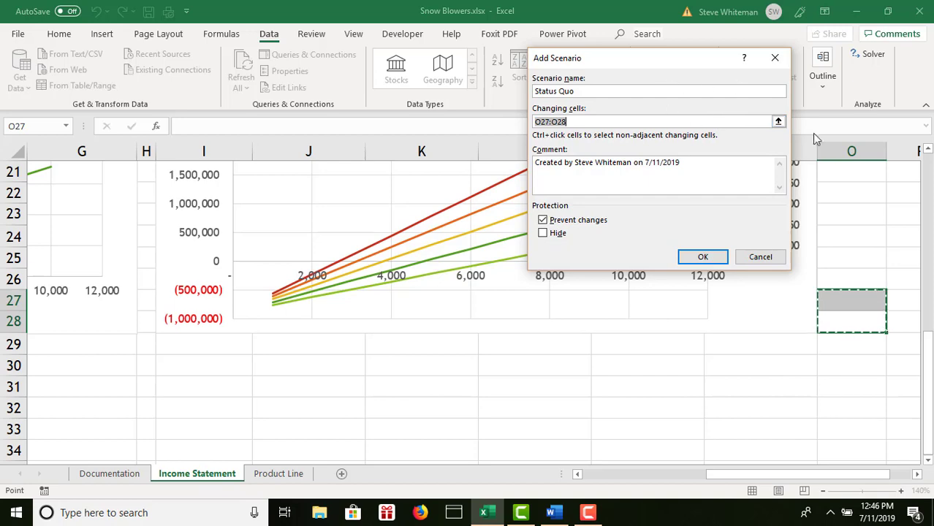
{"action": "left_click", "coordinate": [600, 474]}
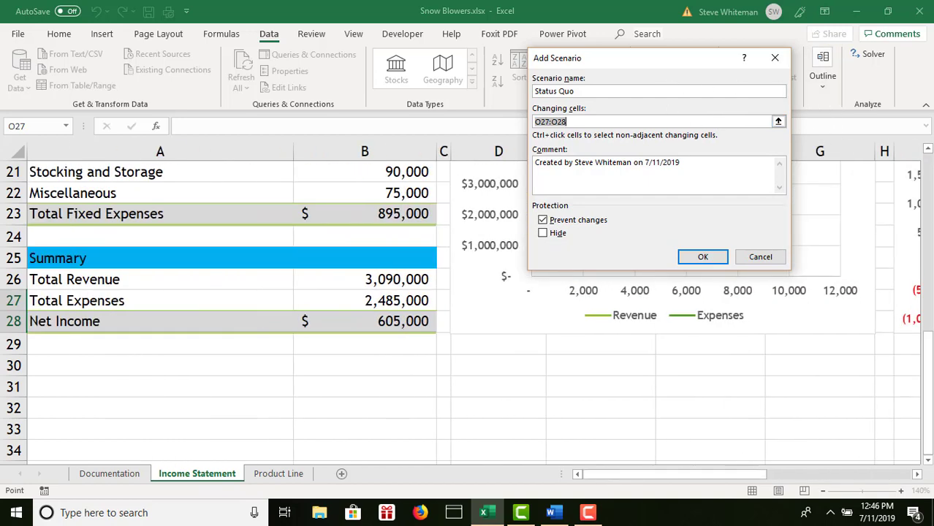
{"action": "left_click", "coordinate": [928, 167]}
{"action": "left_click", "coordinate": [928, 167]}
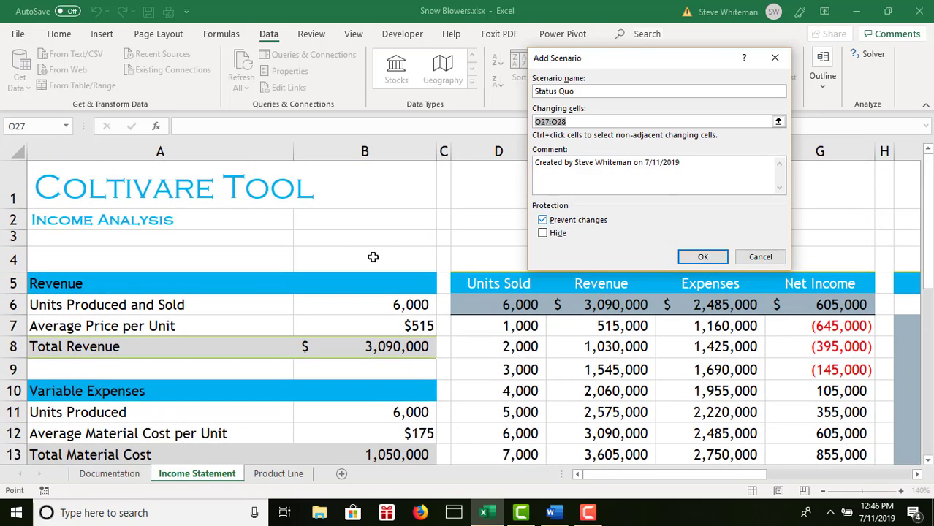
{"action": "left_click", "coordinate": [395, 306]}
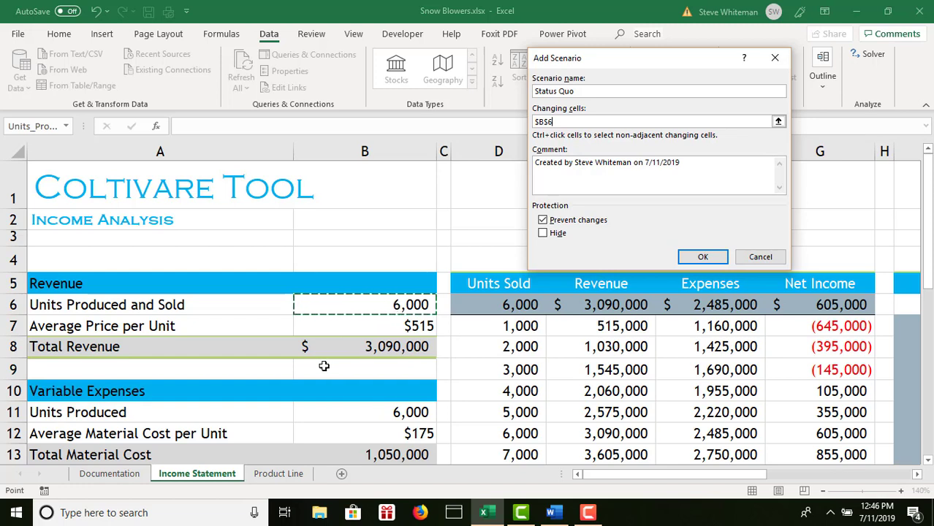
{"action": "left_click", "coordinate": [375, 327], "text": "ctrl"}
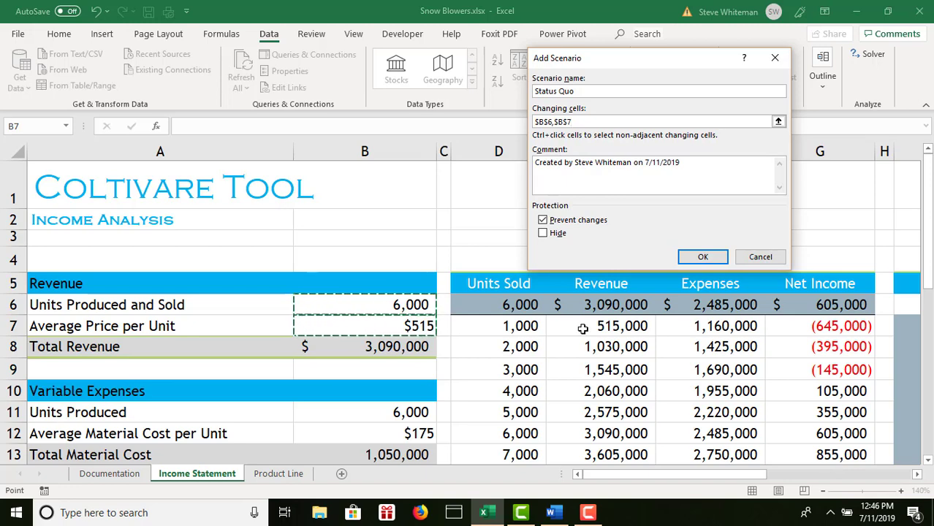
{"action": "scroll", "coordinate": [928, 461], "scroll_direction": "down", "scroll_amount": 4}
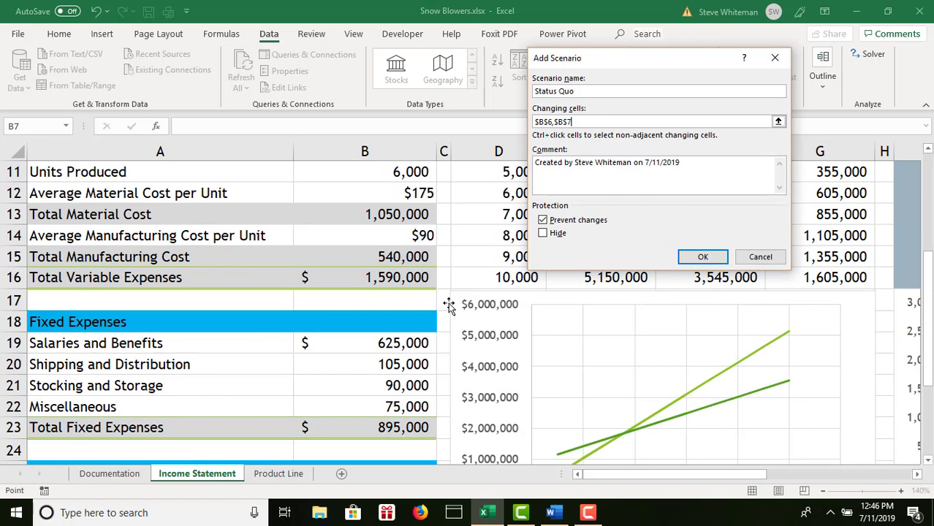
{"action": "left_click", "coordinate": [410, 343], "text": "ctrl"}
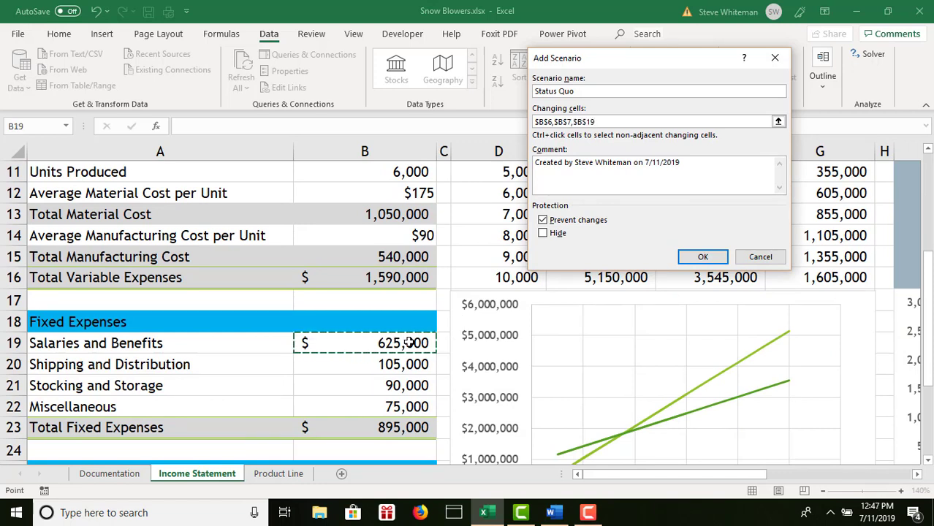
{"action": "left_click", "coordinate": [410, 364], "text": "ctrl"}
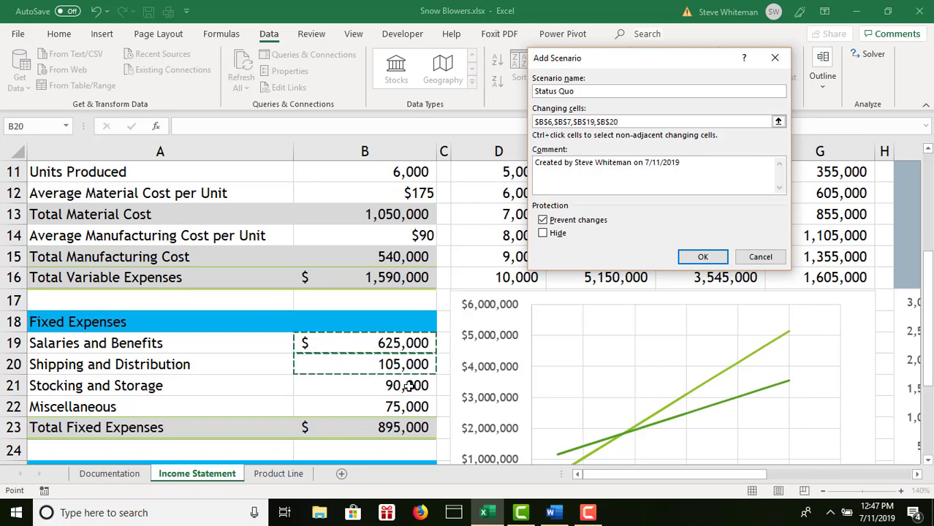
{"action": "left_click", "coordinate": [410, 385], "text": "ctrl"}
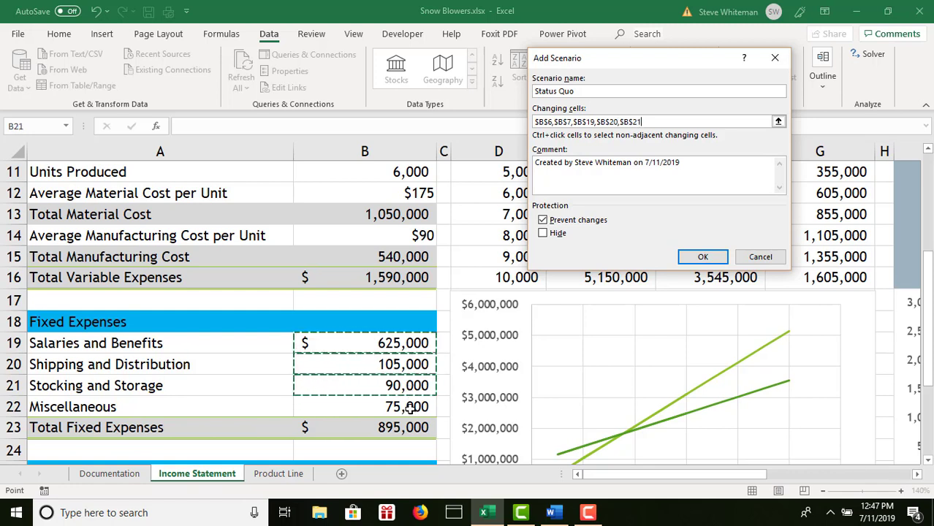
{"action": "left_click", "coordinate": [410, 407], "text": "ctrl"}
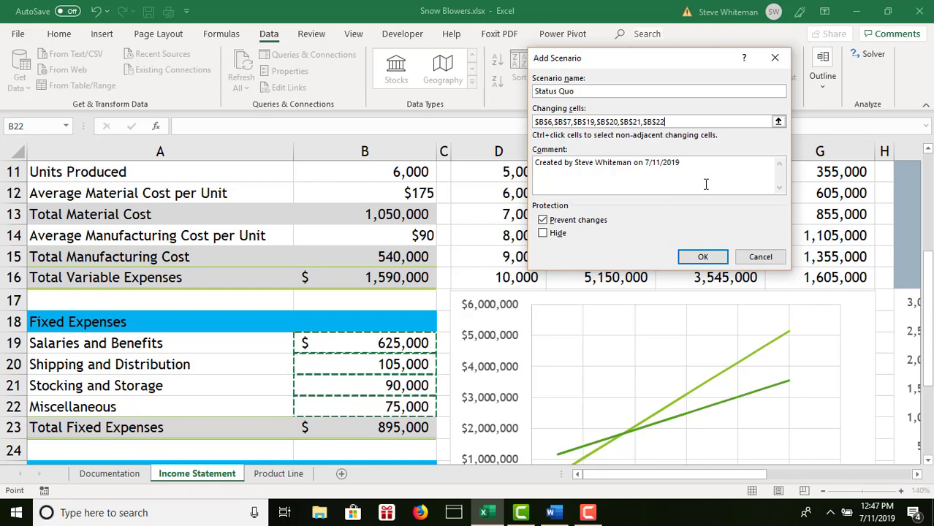
{"action": "left_click", "coordinate": [711, 260]}
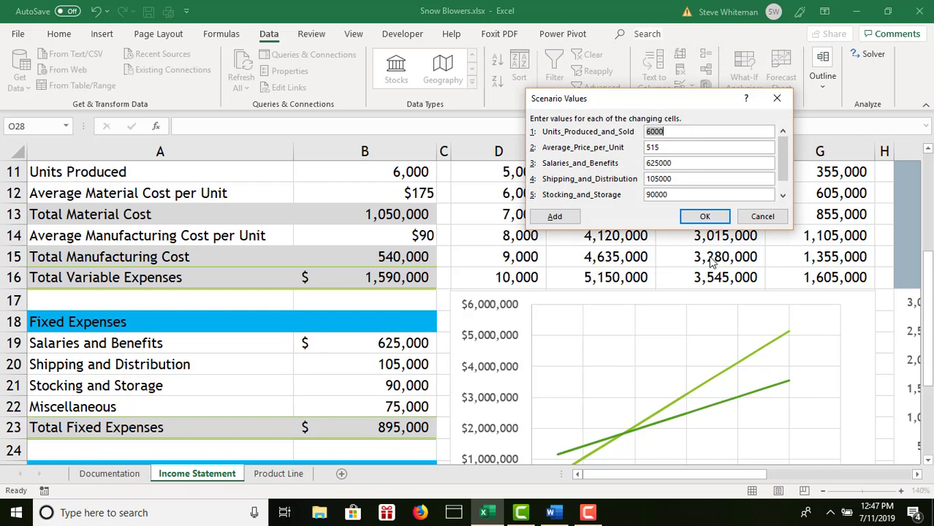
Enter the Status Quo values: 6000 units, 515 average price, 625000 salaries, 105000 shipping, 90000 stocking and 75000 miscellaneous
{"action": "type", "text": "6000"}
{"action": "key", "text": "Tab"}
{"action": "type", "text": "515"}
{"action": "key", "text": "Tab"}
{"action": "type", "text": "625000"}
{"action": "key", "text": "Tab"}
{"action": "type", "text": "105000"}
{"action": "key", "text": "Tab"}
{"action": "type", "text": "90000"}
{"action": "key", "text": "Tab"}
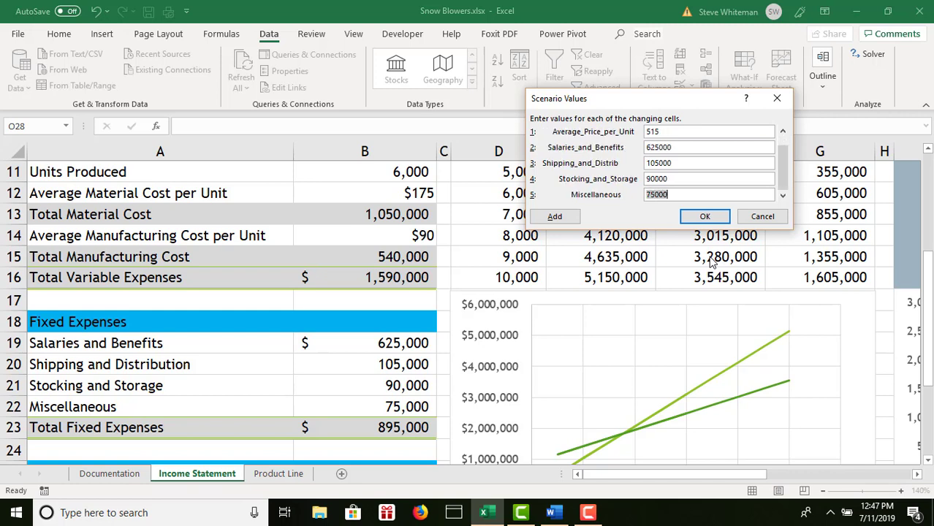
{"action": "type", "text": "75000"}
{"action": "left_click", "coordinate": [706, 216]}
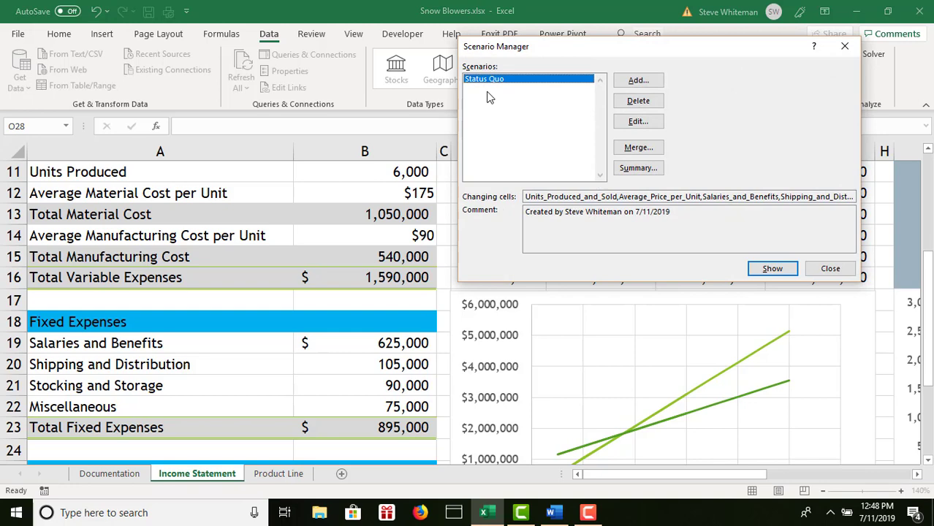
Add a second scenario named Increased Production with the same changing cells, and proceed to its values
{"action": "left_click", "coordinate": [654, 80]}
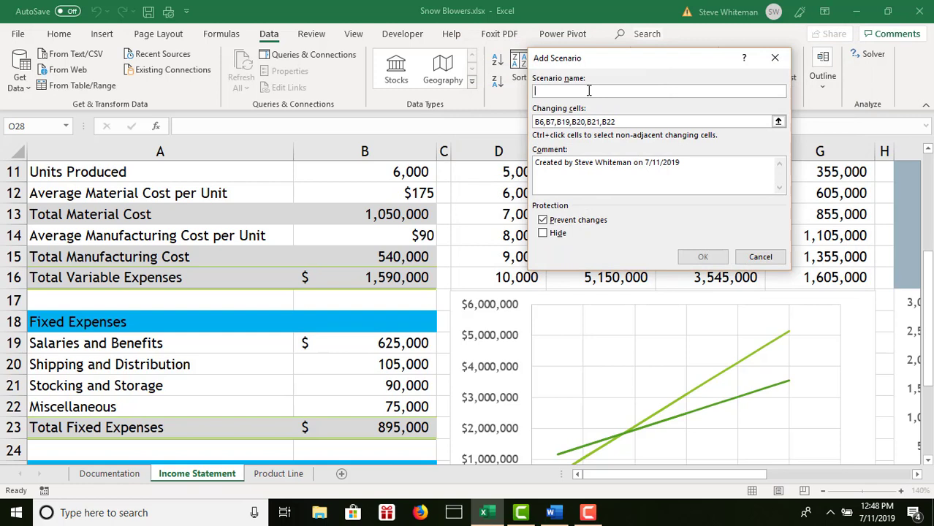
{"action": "type", "text": "Incre"}
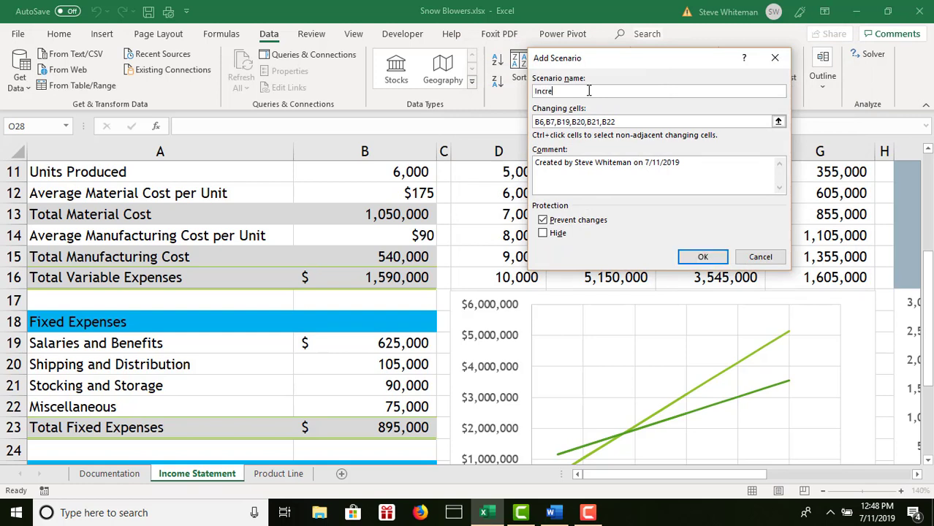
{"action": "type", "text": "ased Production"}
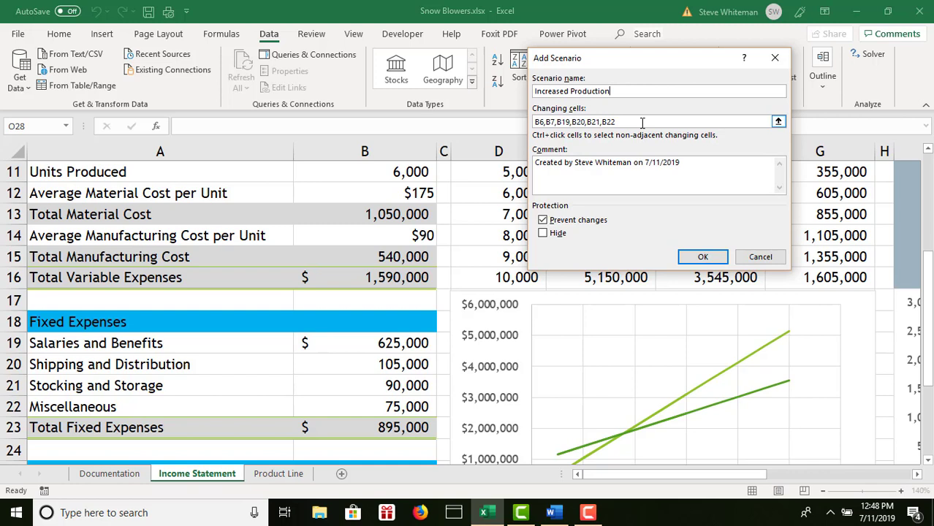
{"action": "left_click", "coordinate": [703, 258]}
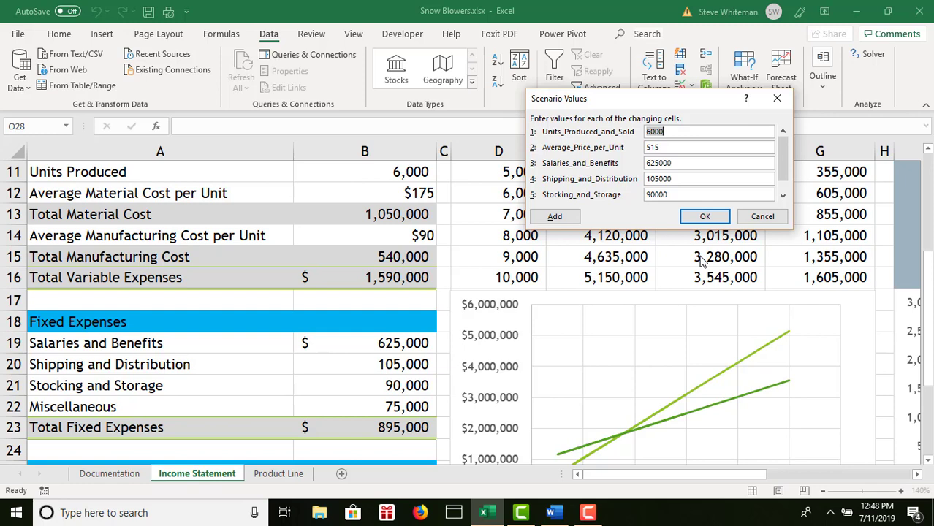
Enter the Increased Production values: 7000 units, 515 average price, 750000 salaries, 125000 shipping, 100000 stocking and 85000 miscellaneous
{"action": "type", "text": "7000"}
{"action": "key", "text": "Tab"}
{"action": "type", "text": "515"}
{"action": "key", "text": "Tab"}
{"action": "type", "text": "750000"}
{"action": "key", "text": "Tab"}
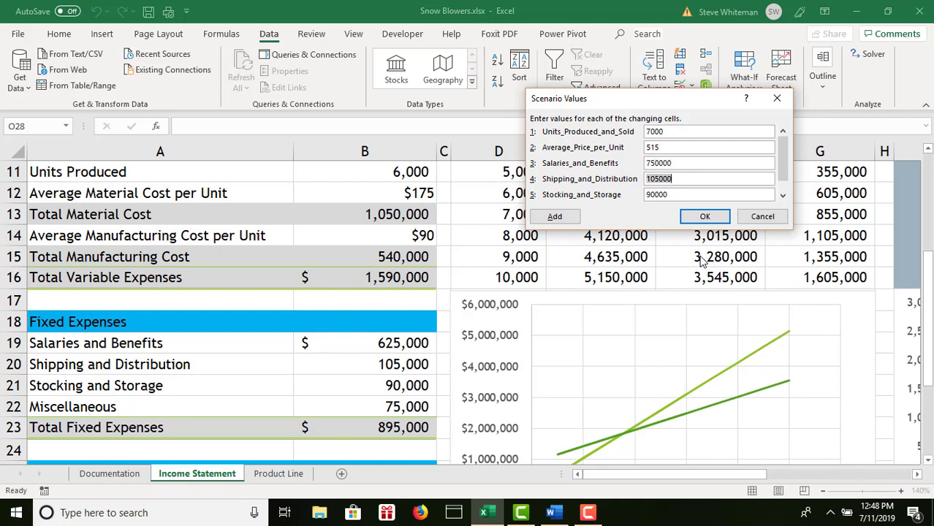
{"action": "type", "text": "125000"}
{"action": "key", "text": "Tab"}
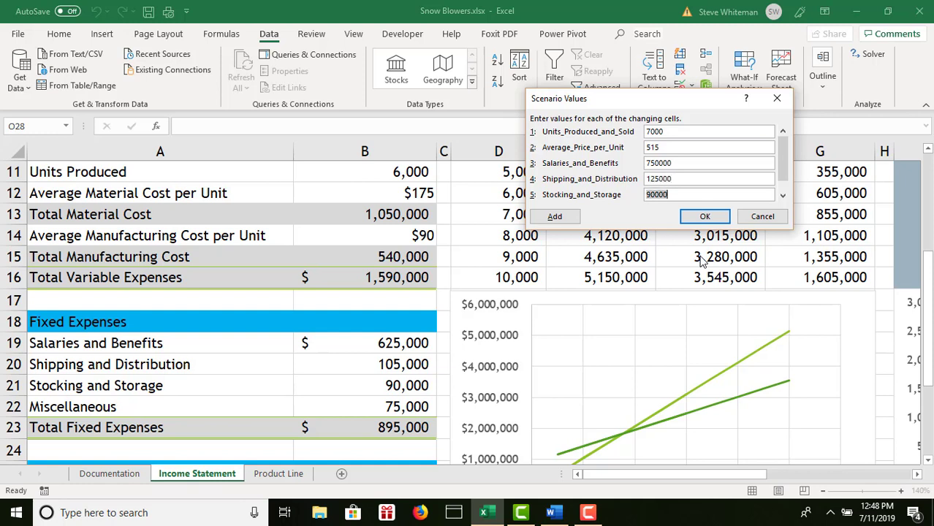
{"action": "type", "text": "100000"}
{"action": "key", "text": "Tab"}
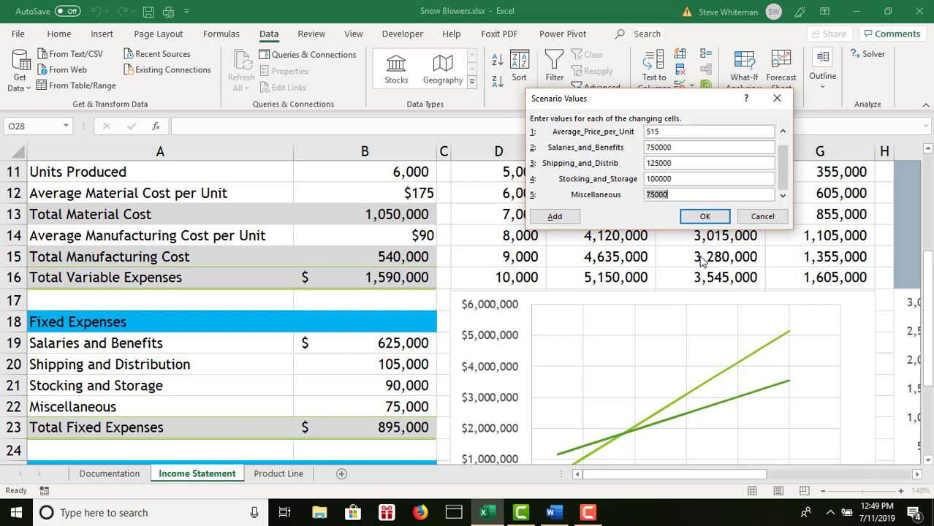
{"action": "type", "text": "85000"}
Add a third scenario named Reduced Production with the same changing cells, and proceed to its values
{"action": "left_click", "coordinate": [555, 217]}
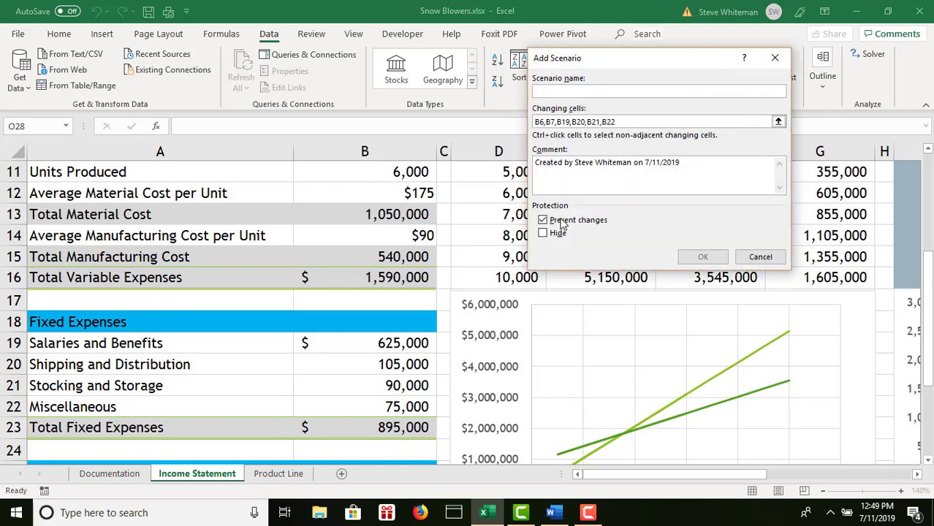
{"action": "type", "text": "Reduce"}
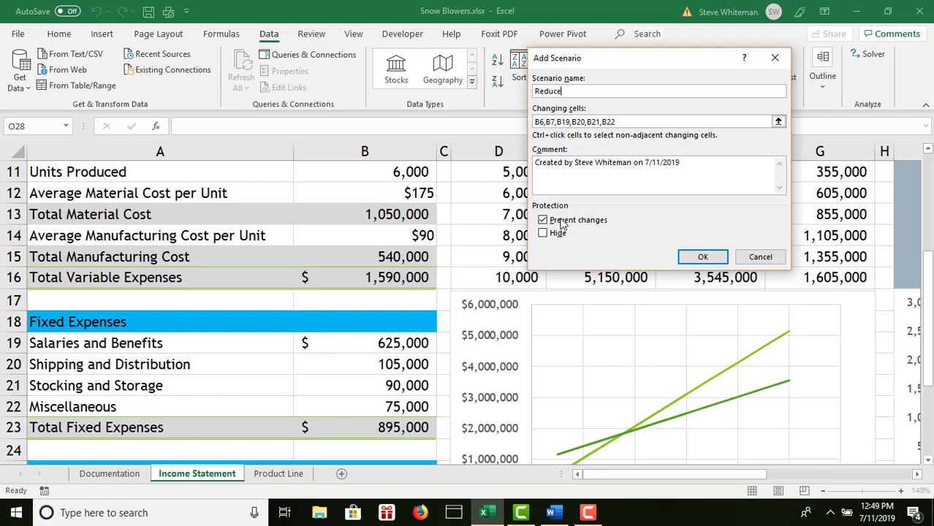
{"action": "type", "text": "d Production"}
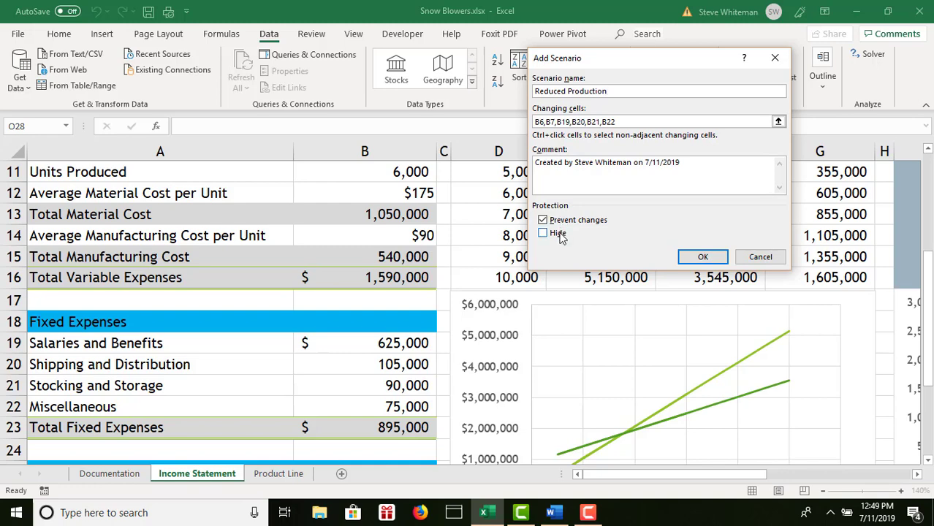
{"action": "left_click", "coordinate": [702, 257]}
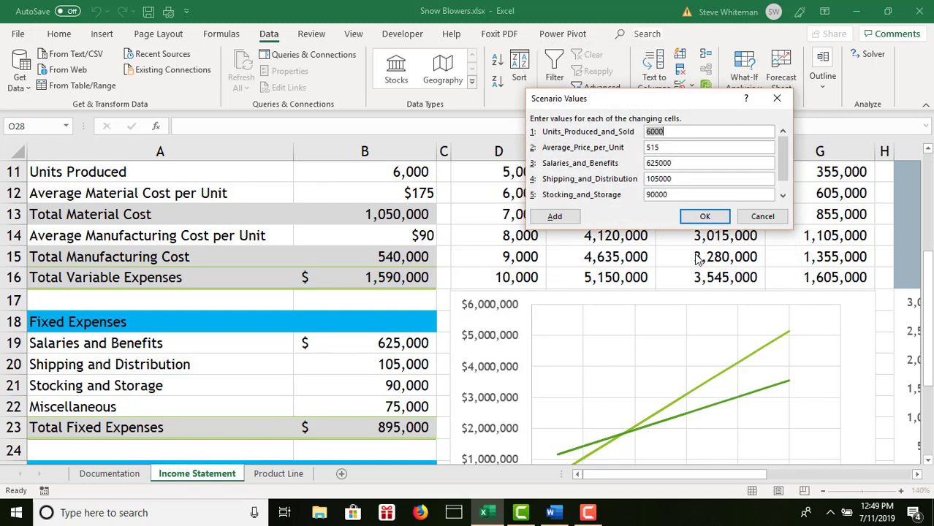
Enter the Reduced Production values: 5000 units, 515 average price, 515000 salaries, 90000 shipping, 75000 stocking and 55000 miscellaneous
{"action": "type", "text": "5000"}
{"action": "key", "text": "Tab"}
{"action": "type", "text": "515"}
{"action": "key", "text": "Tab"}
{"action": "type", "text": "515000"}
{"action": "key", "text": "Tab"}
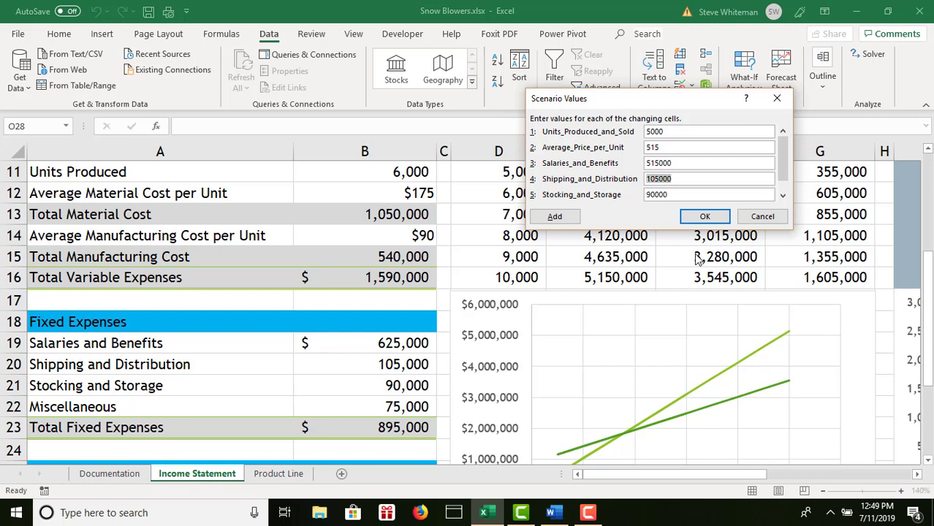
{"action": "type", "text": "90000"}
{"action": "key", "text": "Tab"}
{"action": "type", "text": "75000"}
{"action": "key", "text": "Tab"}
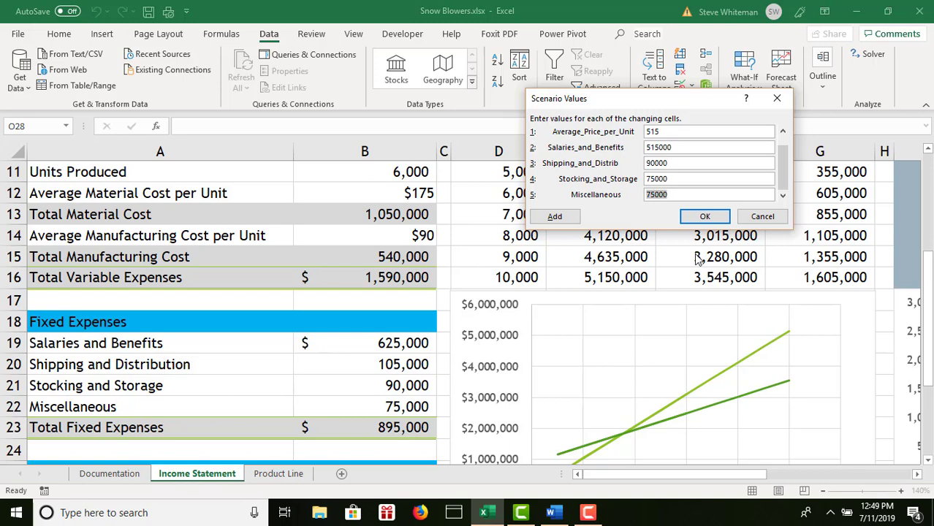
{"action": "type", "text": "55000"}
Add a fourth scenario named Winter Sale with the same changing cells, and proceed to its values
{"action": "left_click", "coordinate": [539, 213]}
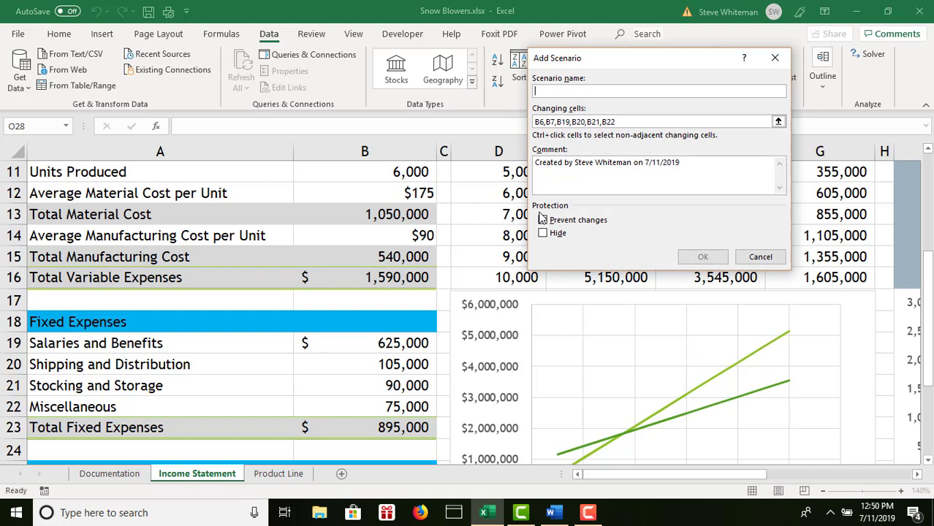
{"action": "type", "text": "Wint"}
{"action": "type", "text": "er"}
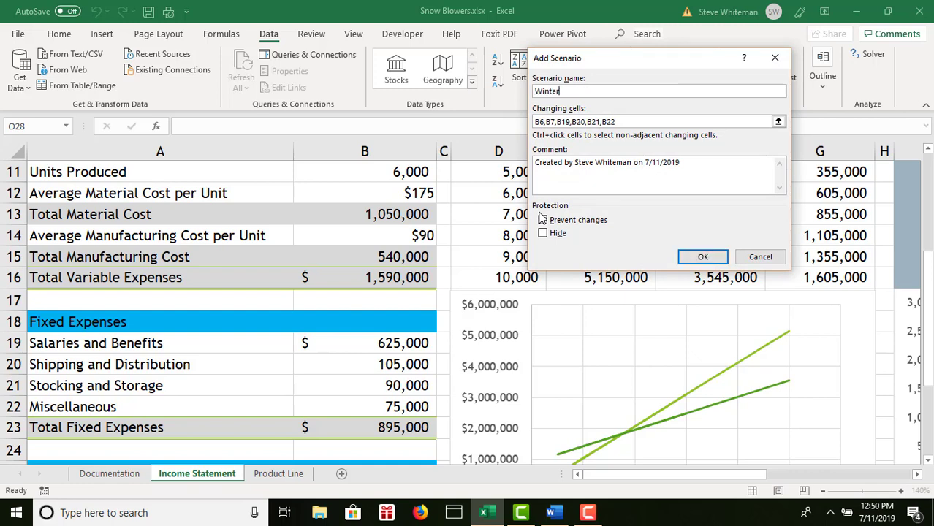
{"action": "type", "text": " Sale"}
{"action": "left_click", "coordinate": [543, 219]}
{"action": "left_click", "coordinate": [687, 260]}
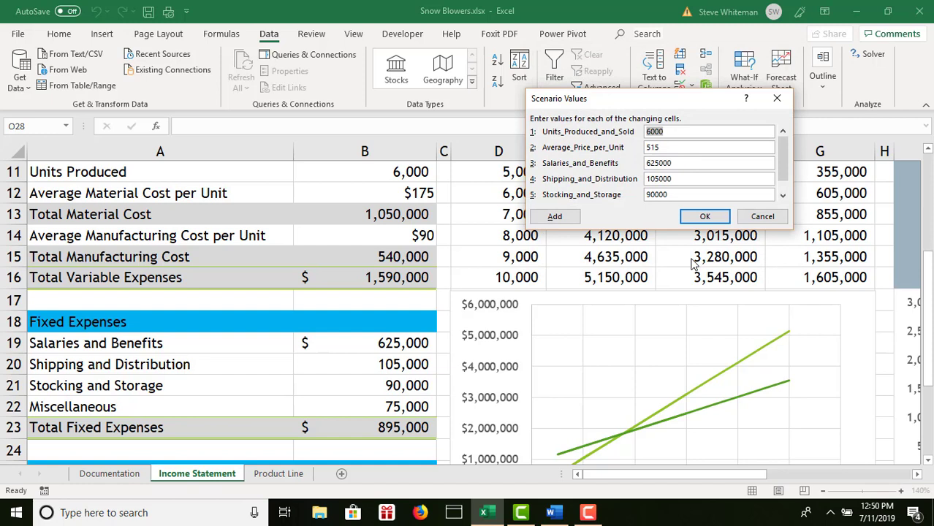
Enter the Winter Sale values: 7500 units, 485 average price, 725000 salaries, 115000 shipping, 90000 stocking and 60000 miscellaneous, and finish adding scenarios
{"action": "type", "text": "7500"}
{"action": "key", "text": "Tab"}
{"action": "type", "text": "485"}
{"action": "key", "text": "Tab"}
{"action": "type", "text": "725000"}
{"action": "key", "text": "Tab"}
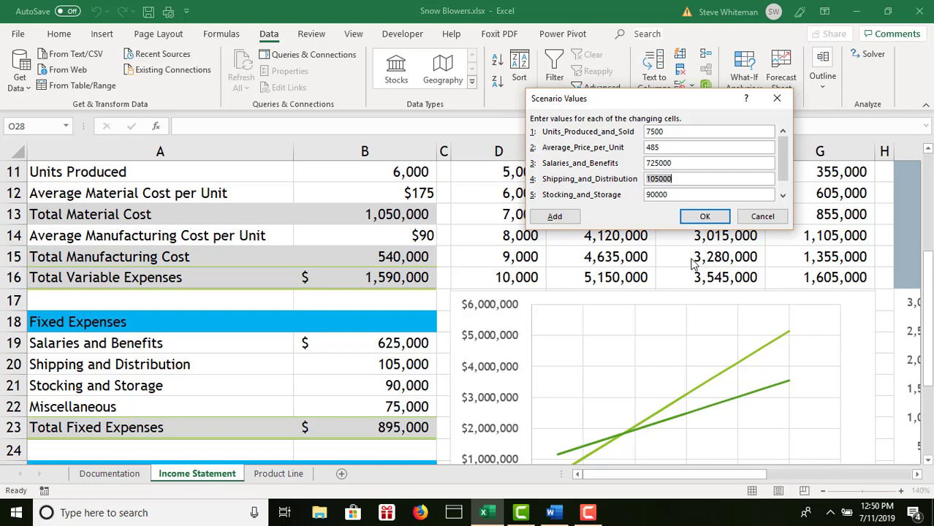
{"action": "type", "text": "115000"}
{"action": "key", "text": "Tab"}
{"action": "type", "text": "90000"}
{"action": "key", "text": "Tab"}
{"action": "type", "text": "6"}
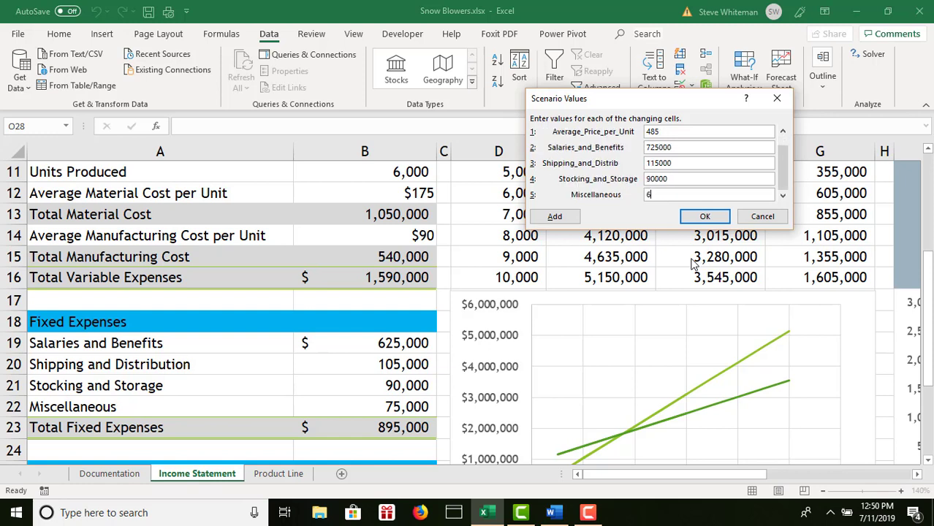
{"action": "type", "text": "0000"}
{"action": "left_click", "coordinate": [696, 216]}
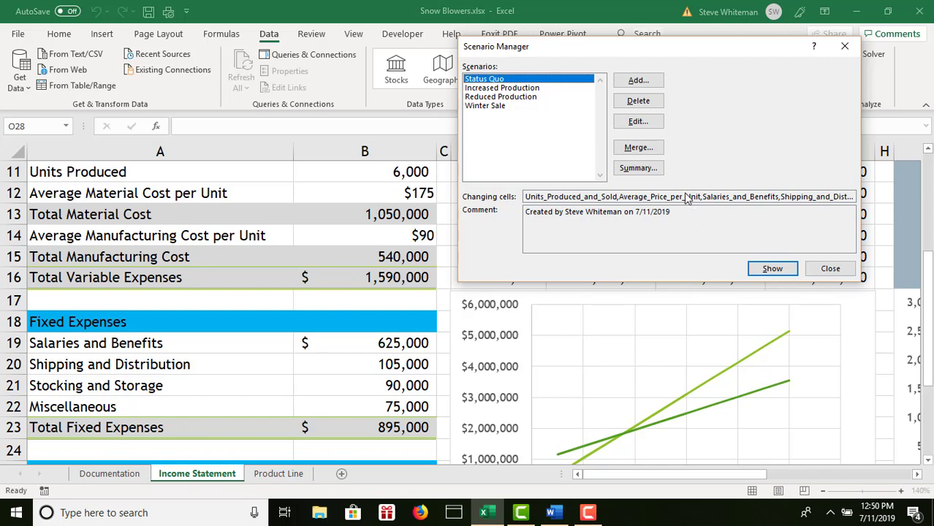
Start a scenario summary report and replace its result cells with B26, B27 and B28 from the Summary section
{"action": "left_click", "coordinate": [639, 168]}
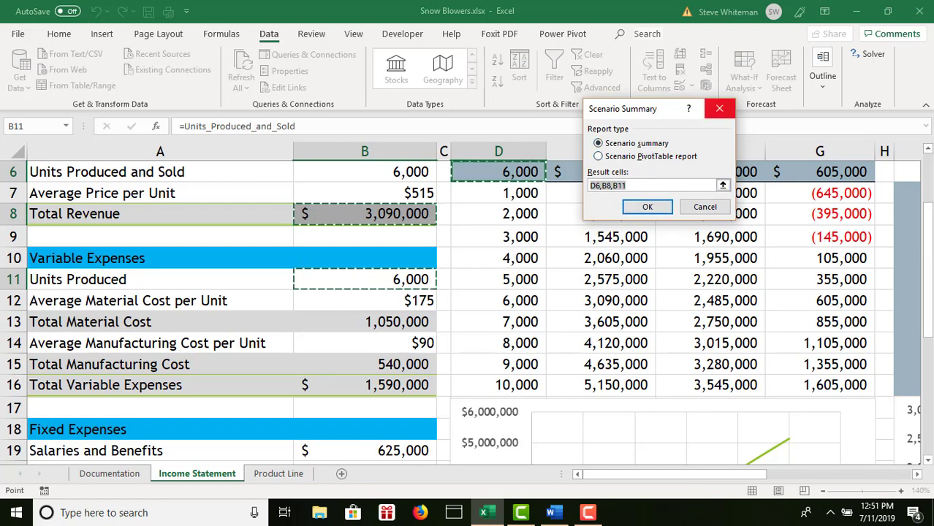
{"action": "key", "text": "BackSpace"}
{"action": "key", "text": "BackSpace"}
{"action": "key", "text": "BackSpace"}
{"action": "key", "text": "BackSpace"}
{"action": "key", "text": "BackSpace"}
{"action": "key", "text": "BackSpace"}
{"action": "key", "text": "BackSpace"}
{"action": "key", "text": "BackSpace"}
{"action": "key", "text": "BackSpace"}
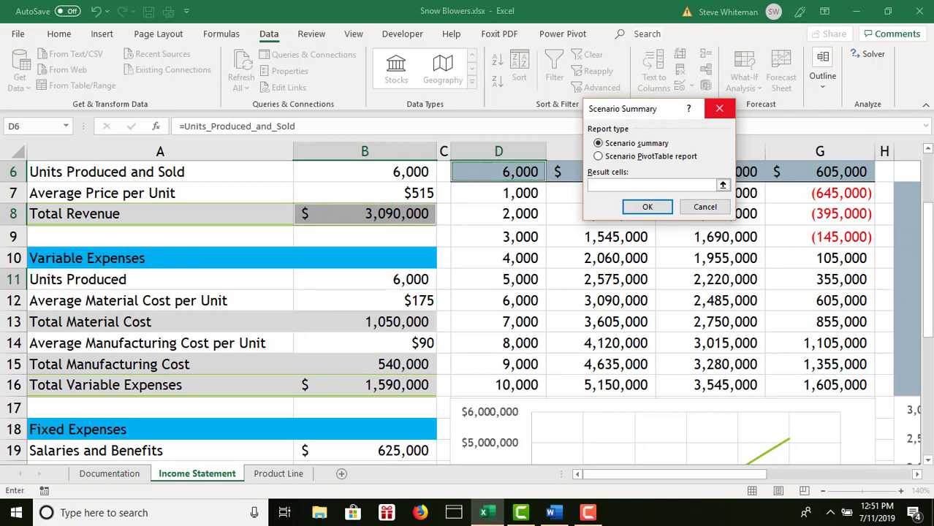
{"action": "left_click_drag", "start_coordinate": [927, 252], "coordinate": [931, 286]}
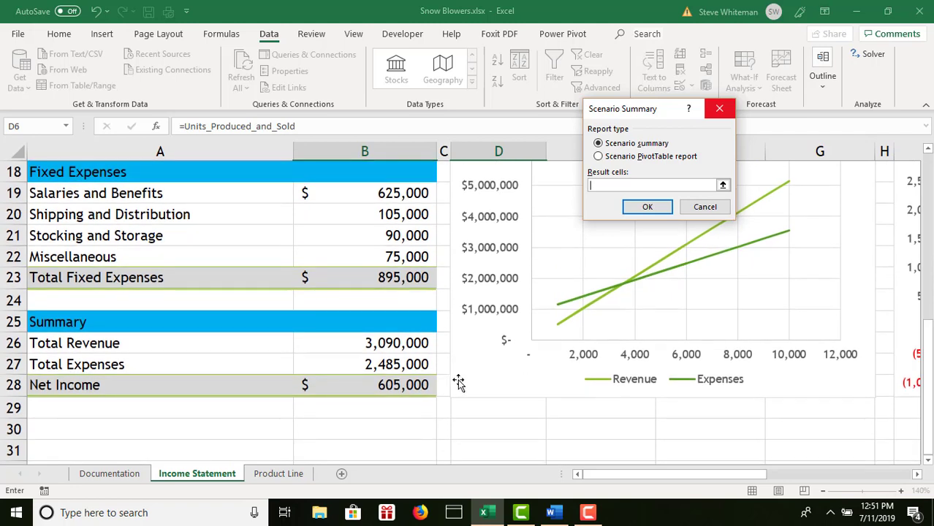
{"action": "left_click", "coordinate": [399, 345]}
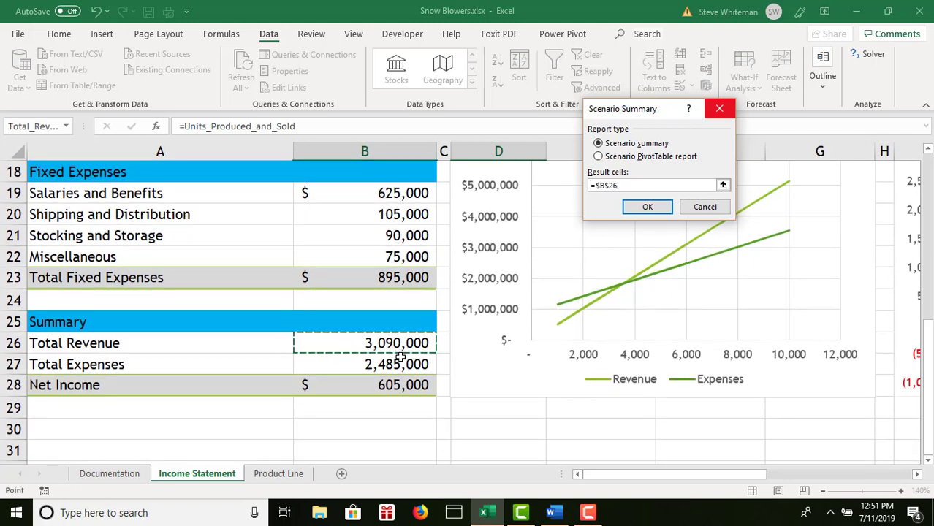
{"action": "left_click", "coordinate": [401, 364], "text": "ctrl"}
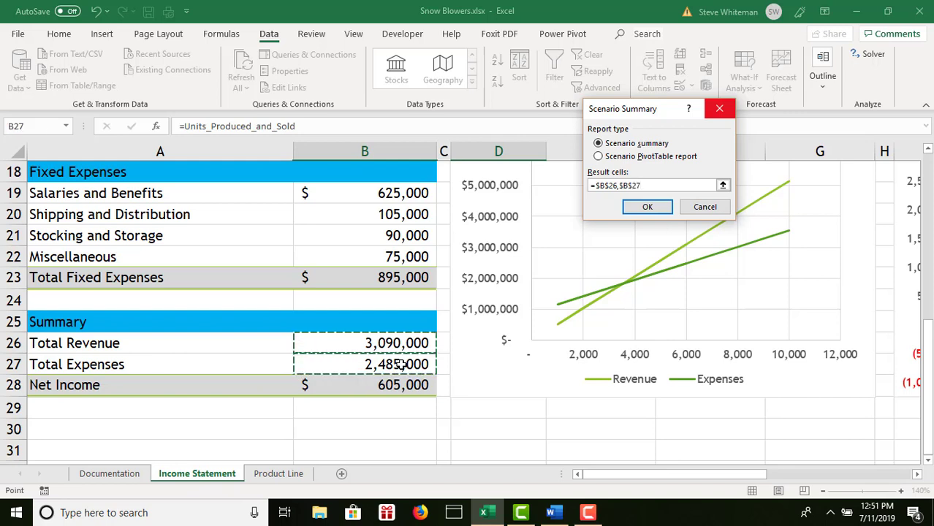
{"action": "left_click", "coordinate": [402, 386], "text": "ctrl"}
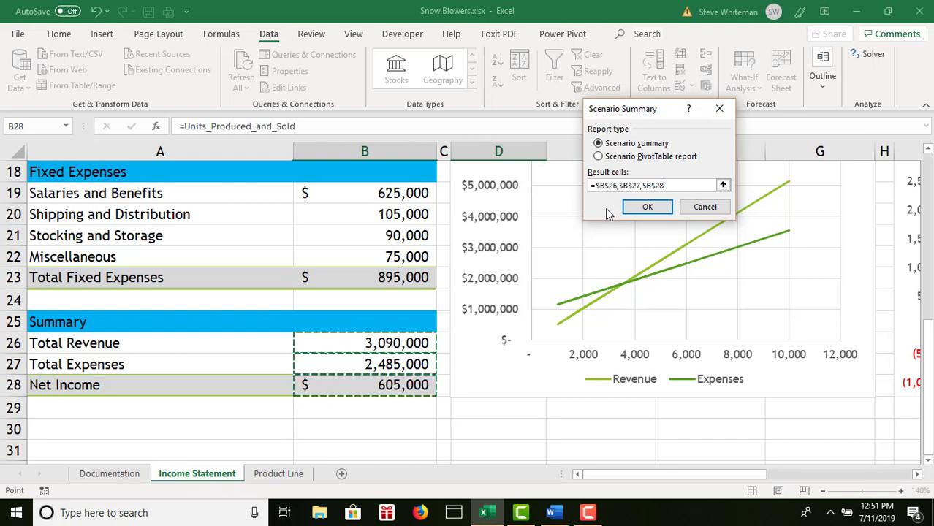
Create the scenario summary report and move its sheet to the end, after Product Line
{"action": "left_click", "coordinate": [648, 208]}
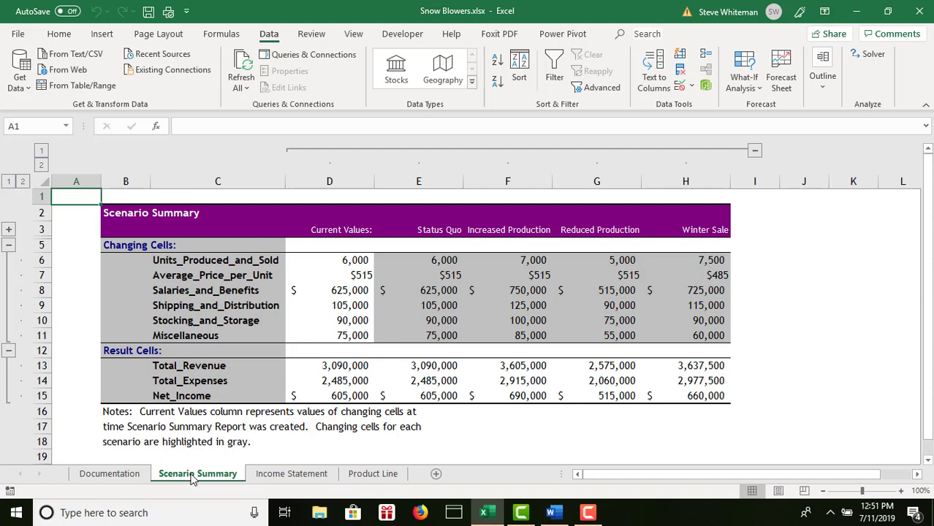
{"action": "left_click_drag", "start_coordinate": [193, 479], "coordinate": [416, 484]}
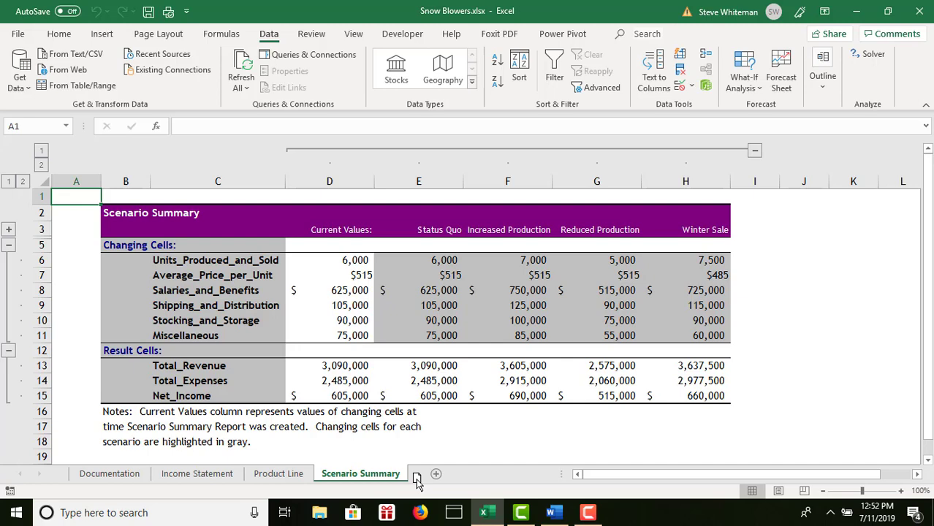
Create a scenario PivotTable report from the Income Statement sheet's scenarios, with result cells B26, B27 and B28
{"action": "left_click", "coordinate": [209, 479]}
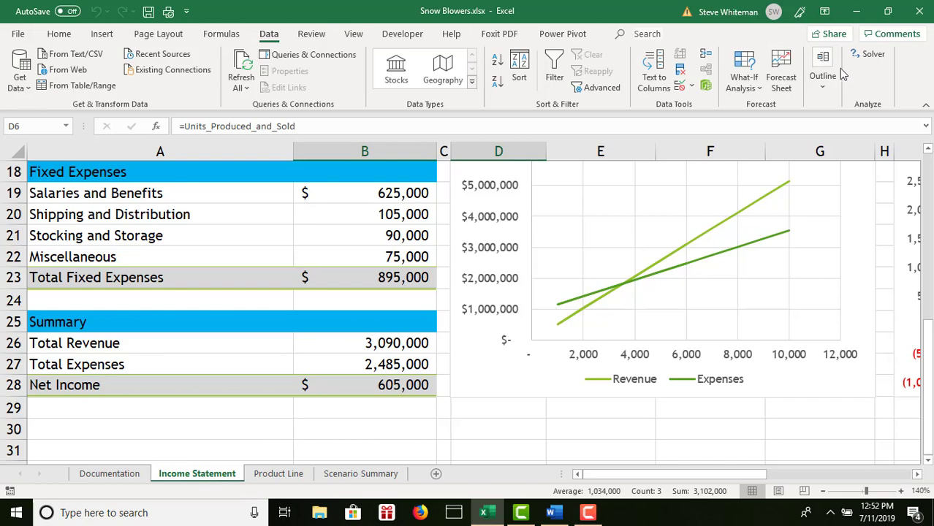
{"action": "left_click", "coordinate": [760, 87]}
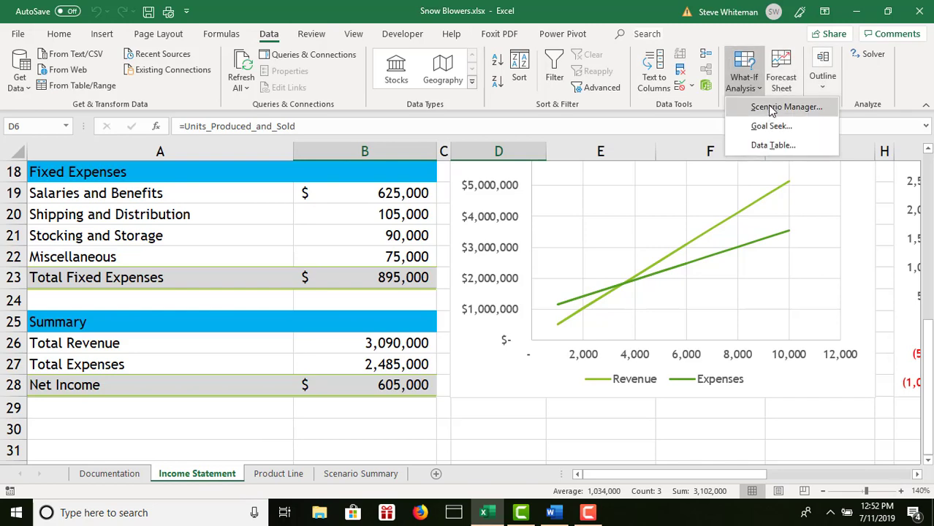
{"action": "left_click", "coordinate": [771, 108]}
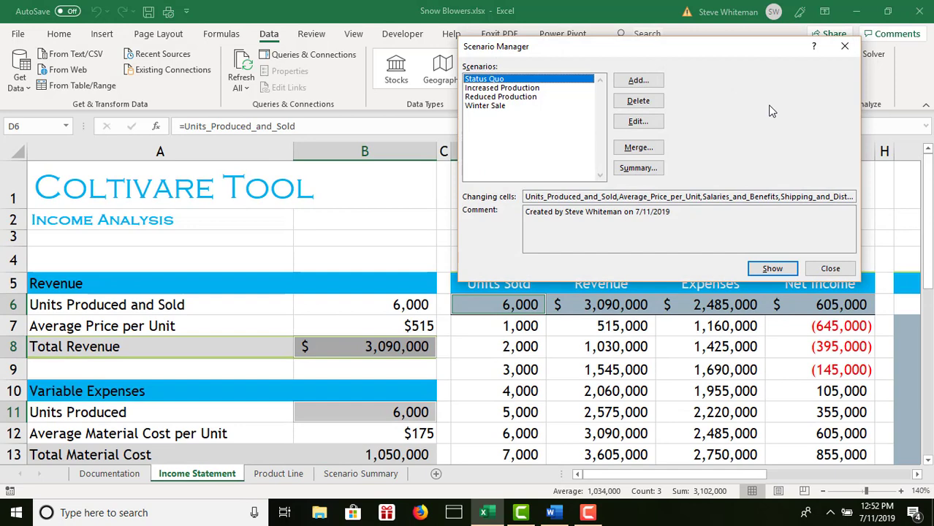
{"action": "left_click", "coordinate": [639, 168]}
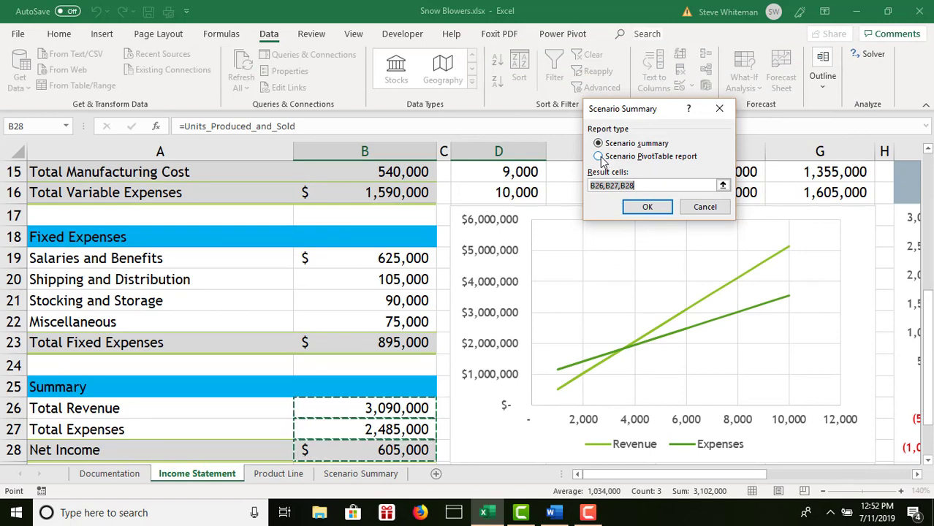
{"action": "left_click", "coordinate": [599, 157]}
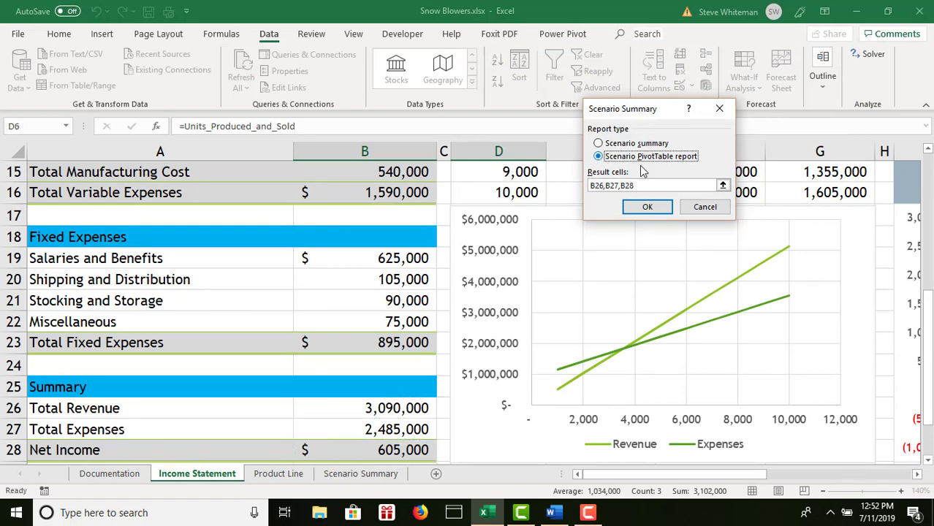
{"action": "left_click", "coordinate": [648, 208]}
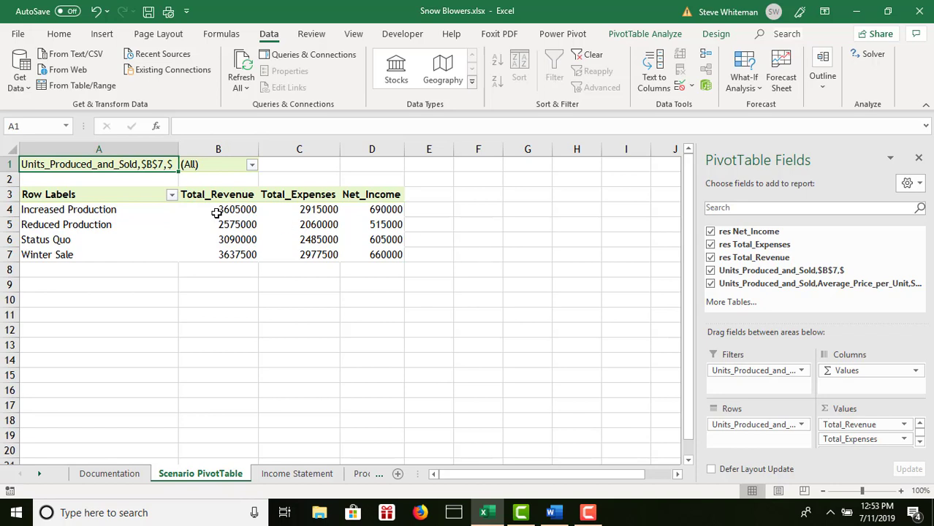
Format the scenario PivotTable's revenue, expenses and net income values in B4:D7 as Currency with no decimal places
{"action": "mouse_move", "coordinate": [222, 210]}
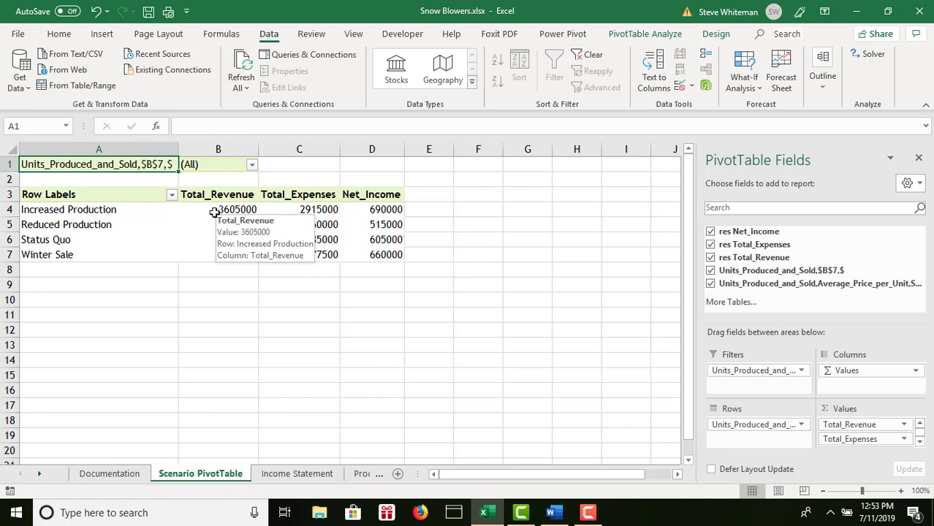
{"action": "left_click", "coordinate": [216, 211]}
{"action": "left_click_drag", "start_coordinate": [373, 239], "coordinate": [373, 252]}
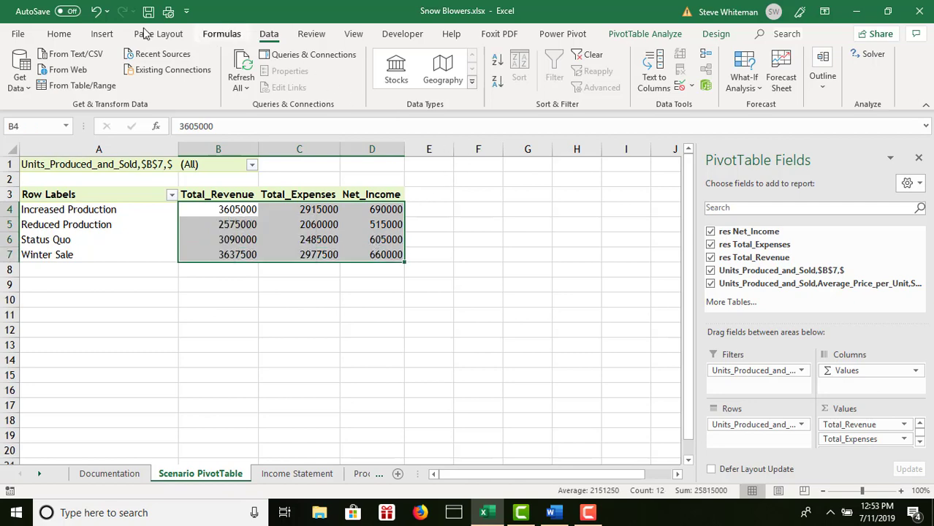
{"action": "left_click", "coordinate": [62, 35]}
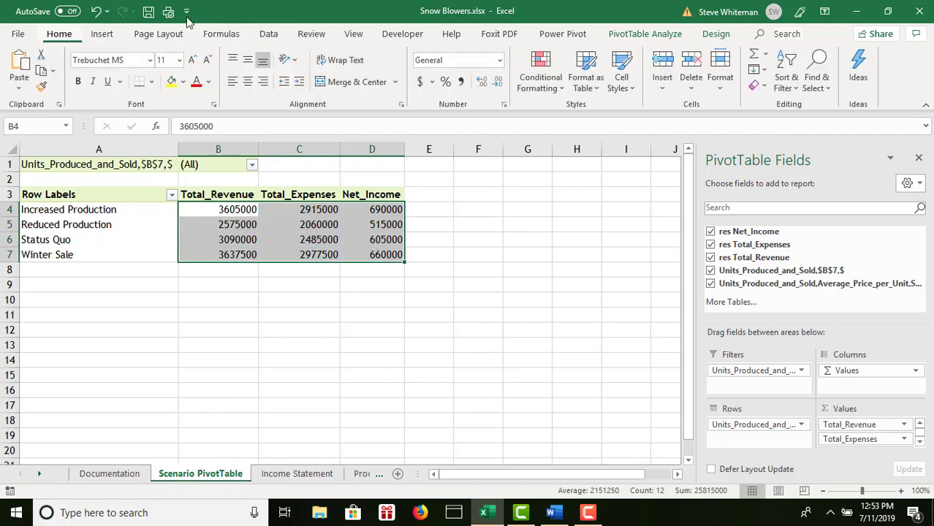
{"action": "left_click", "coordinate": [500, 60]}
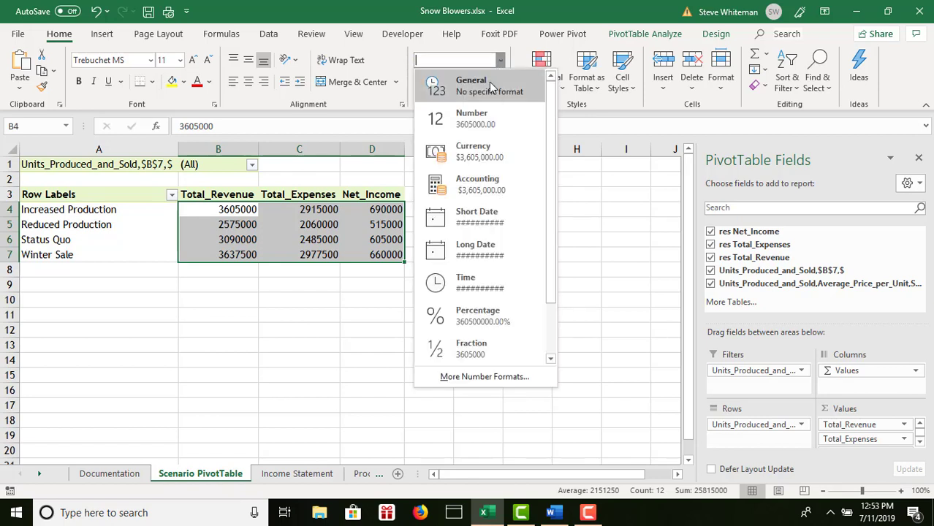
{"action": "left_click", "coordinate": [494, 150]}
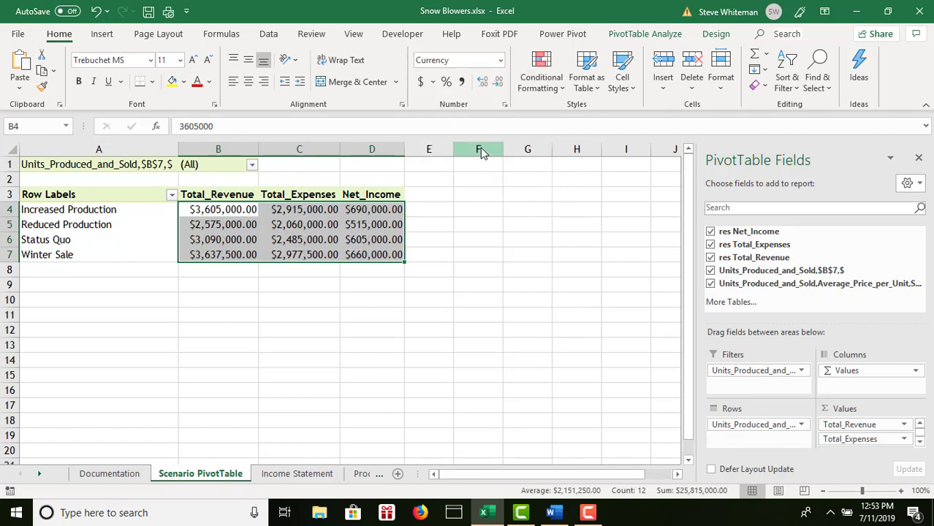
{"action": "left_click", "coordinate": [498, 82]}
{"action": "left_click", "coordinate": [498, 81]}
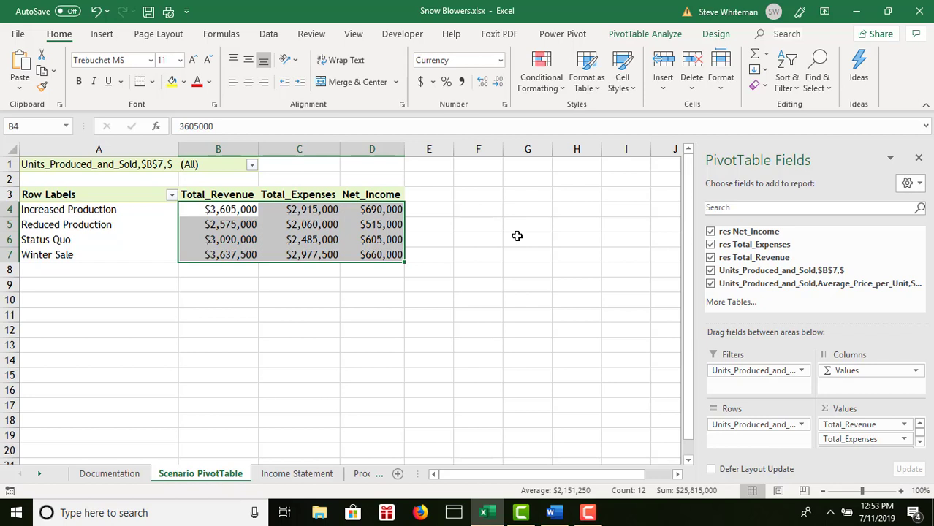
Remove the Units_Produced_and_Sold,$B$7,$ filter field from the scenario PivotTable and enter the title Scenario Report in cell A1
{"action": "left_click", "coordinate": [744, 372]}
{"action": "left_click_drag", "start_coordinate": [744, 372], "coordinate": [552, 336]}
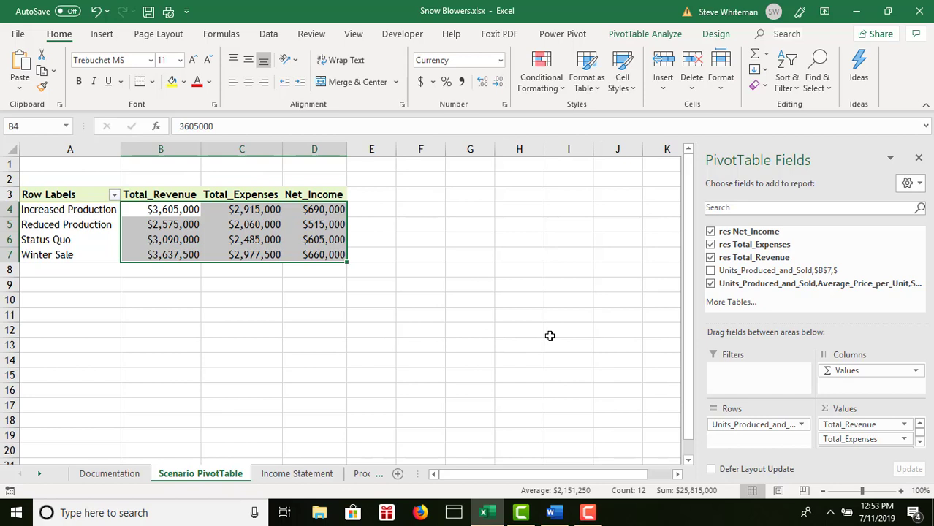
{"action": "left_click", "coordinate": [41, 170]}
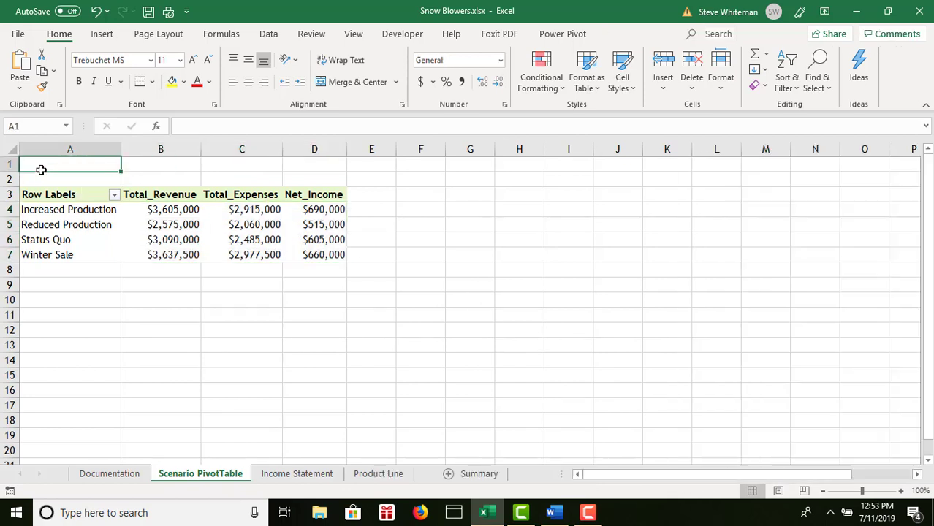
{"action": "type", "text": "S"}
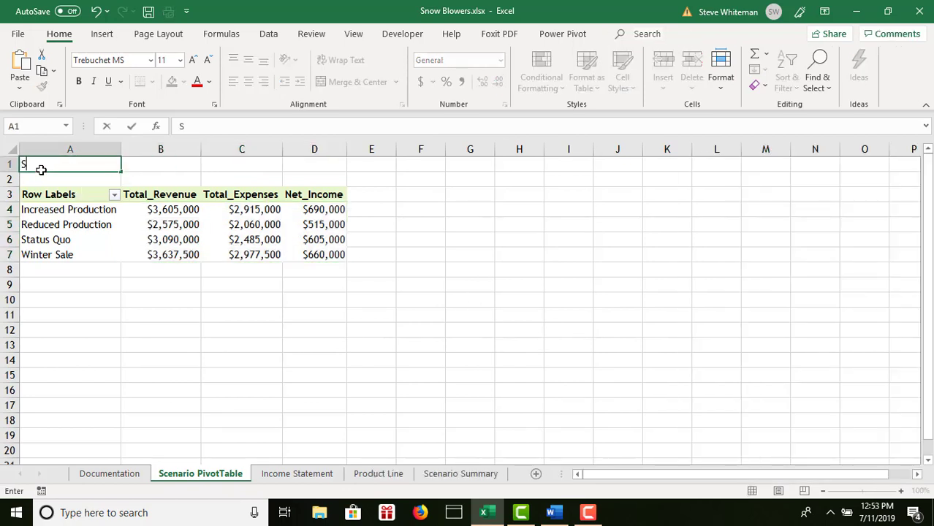
{"action": "type", "text": "cenario Report"}
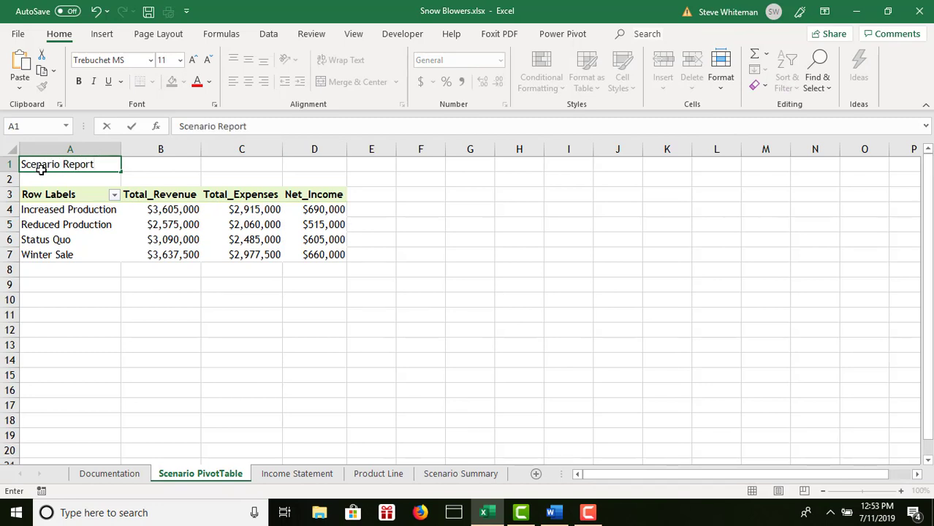
{"action": "key", "text": "Return"}
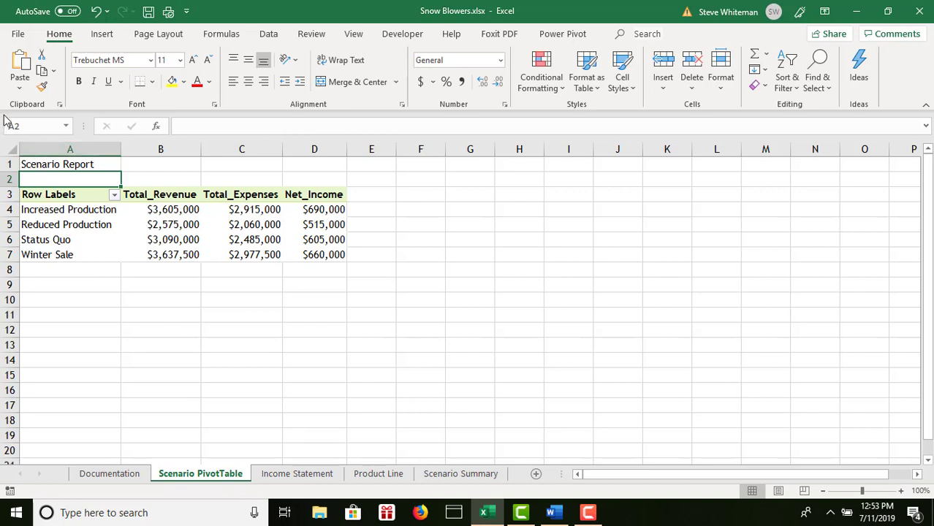
Apply the Title cell style to the Scenario Report heading in A1
{"action": "left_click", "coordinate": [69, 162]}
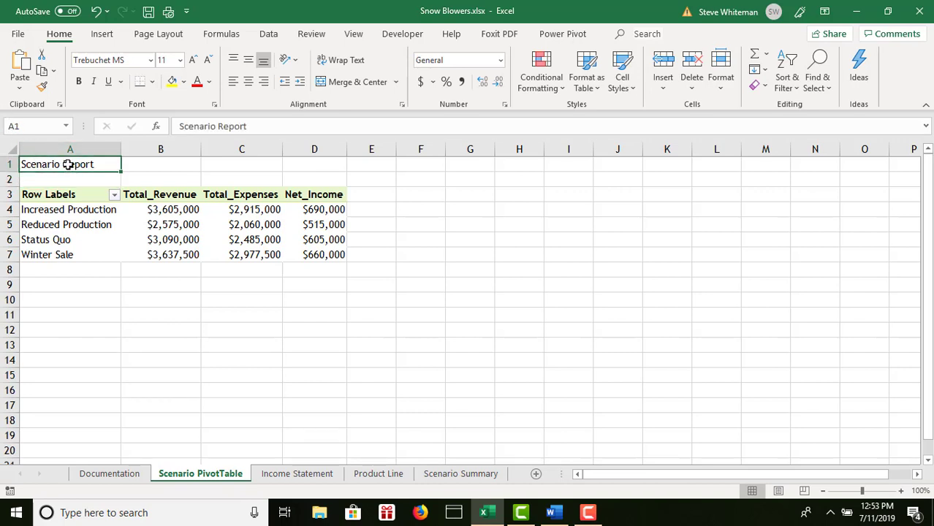
{"action": "left_click", "coordinate": [633, 88]}
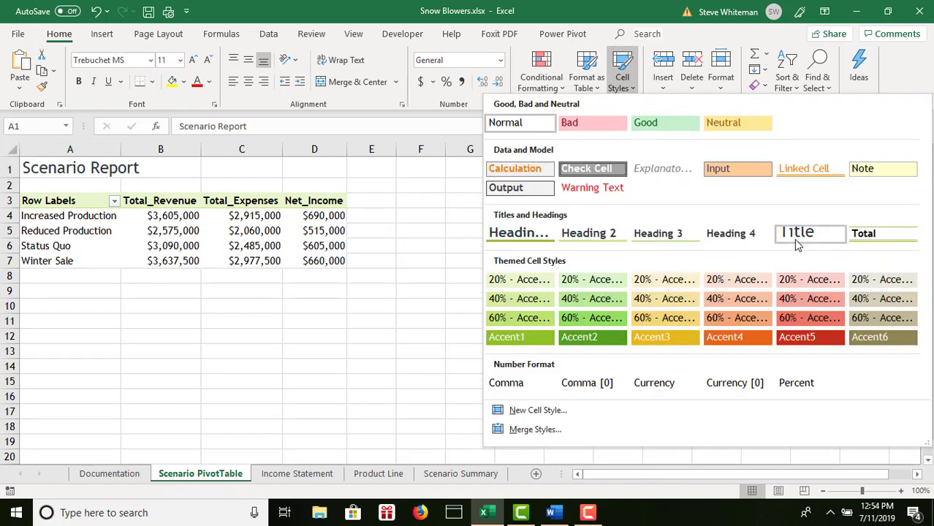
{"action": "left_click", "coordinate": [797, 243]}
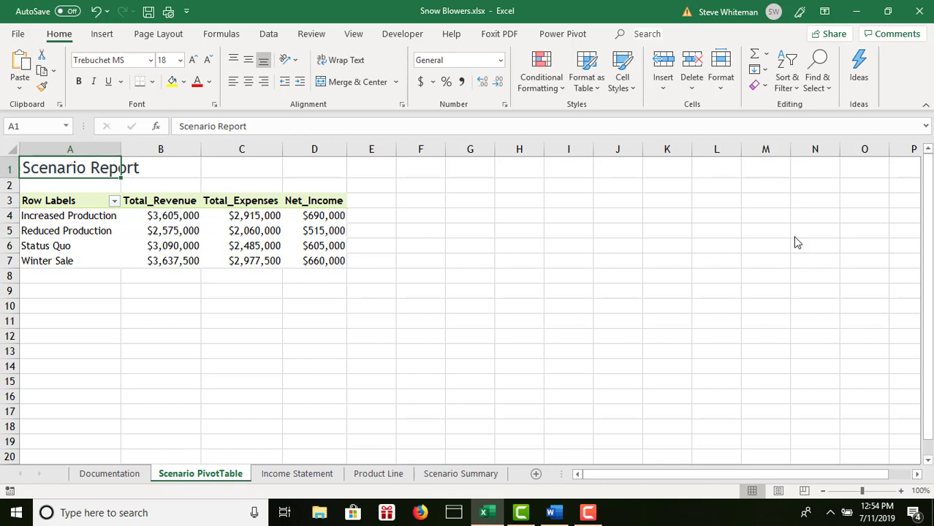
Insert a Clustered Column PivotChart based on the scenario PivotTable
{"action": "left_click", "coordinate": [225, 231]}
{"action": "left_click", "coordinate": [129, 234]}
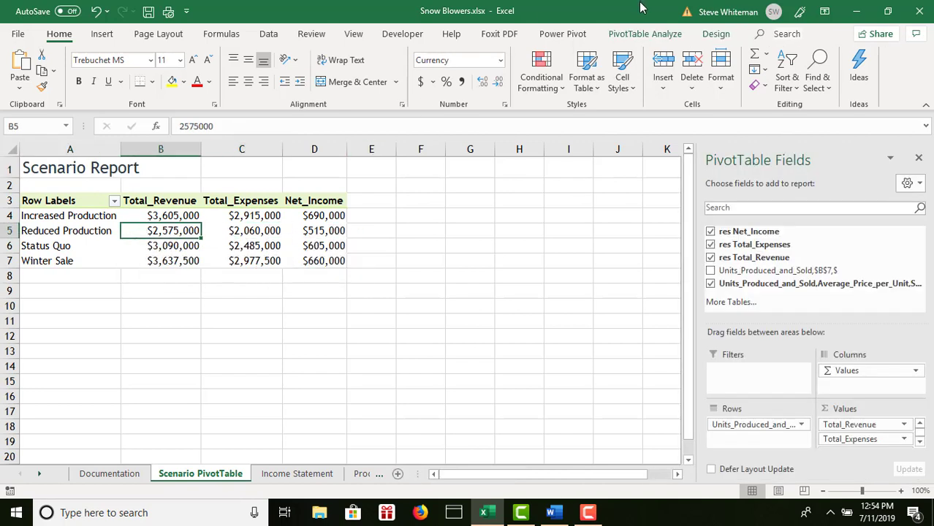
{"action": "left_click", "coordinate": [641, 34]}
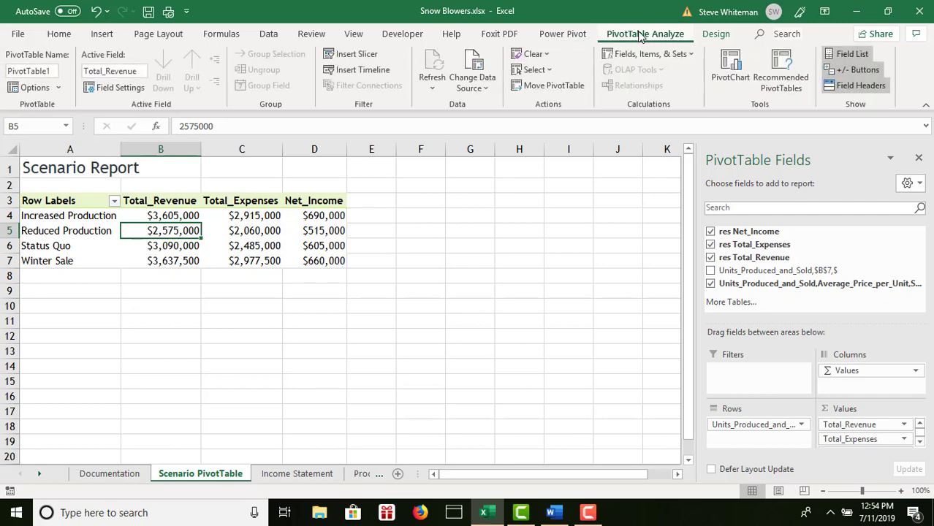
{"action": "left_click", "coordinate": [733, 67]}
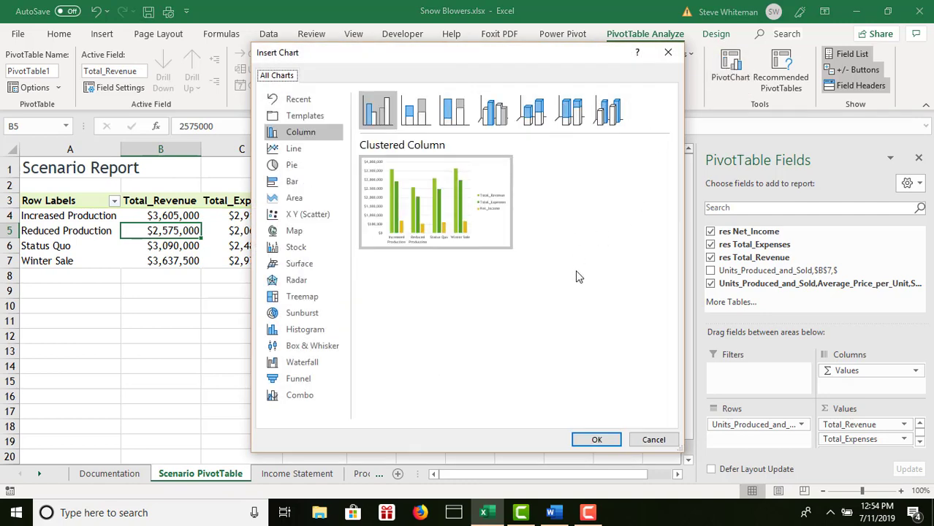
{"action": "left_click", "coordinate": [597, 440]}
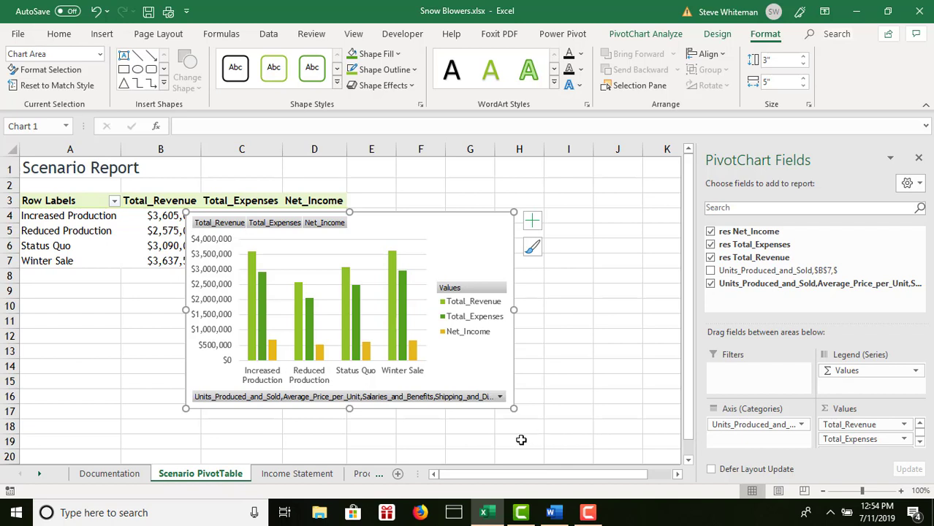
Move the PivotChart directly below the PivotTable and shrink its height to about 2.97" so it covers A8:D20
{"action": "left_click_drag", "start_coordinate": [446, 241], "coordinate": [251, 293]}
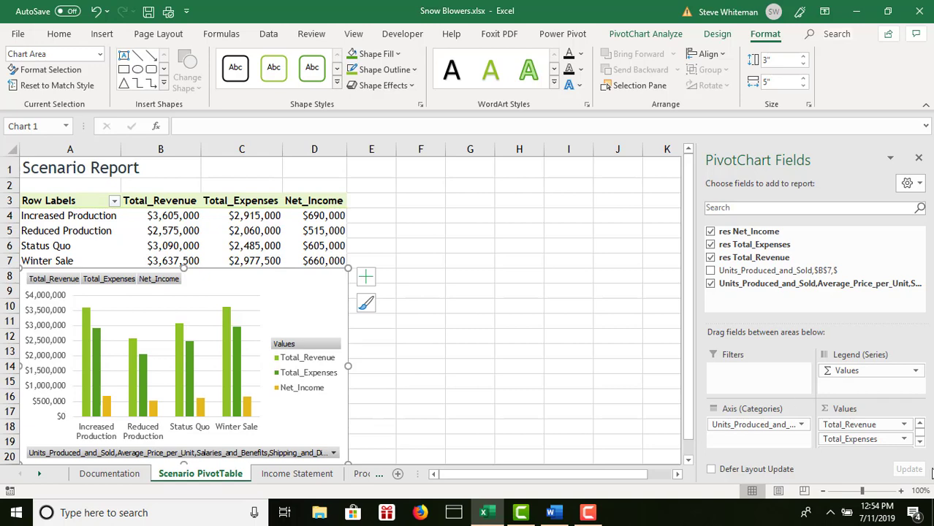
{"action": "left_click", "coordinate": [689, 461]}
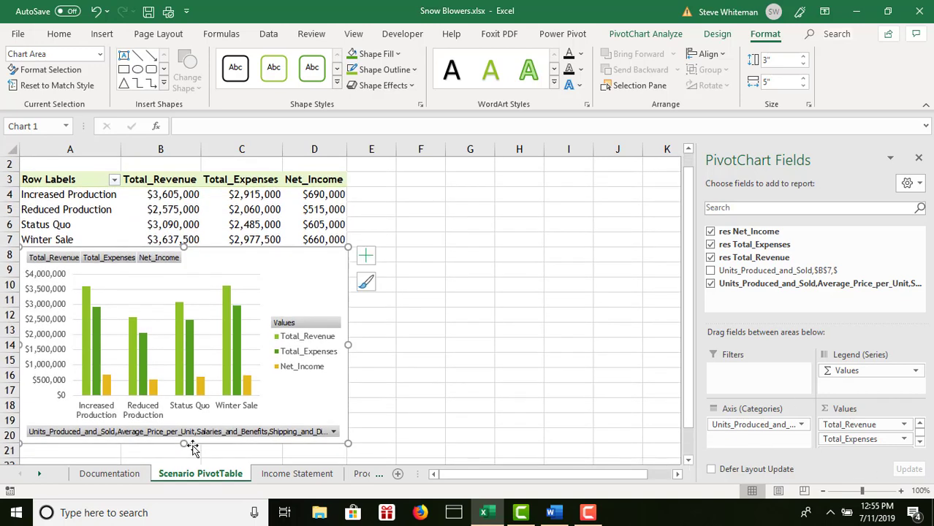
{"action": "mouse_move", "coordinate": [183, 443]}
{"action": "left_mouse_down"}
{"action": "mouse_move", "coordinate": [183, 424]}
{"action": "mouse_move", "coordinate": [183, 442]}
{"action": "left_mouse_up"}
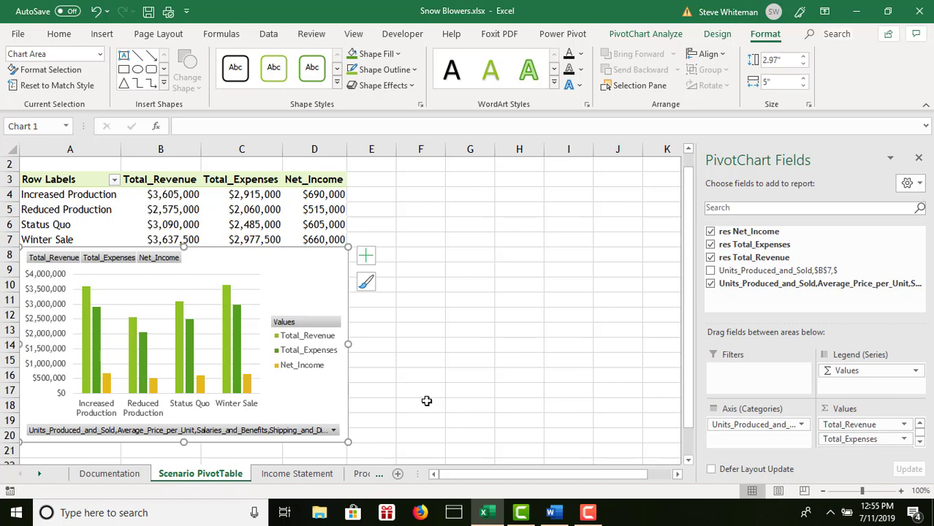
{"action": "left_click", "coordinate": [417, 315]}
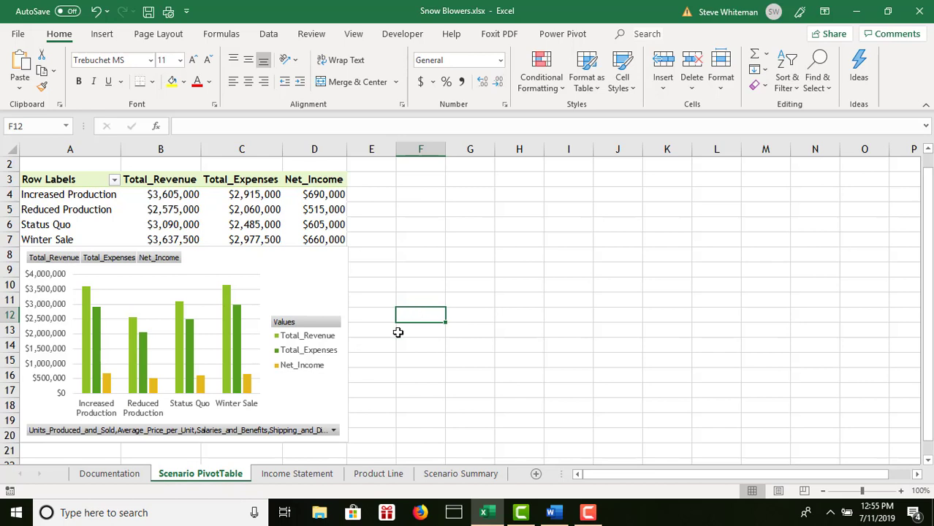
Switch to the Product Line sheet and check the Excel add-ins list for the Solver Add-in, leaving the list without applying changes
{"action": "left_click", "coordinate": [378, 474]}
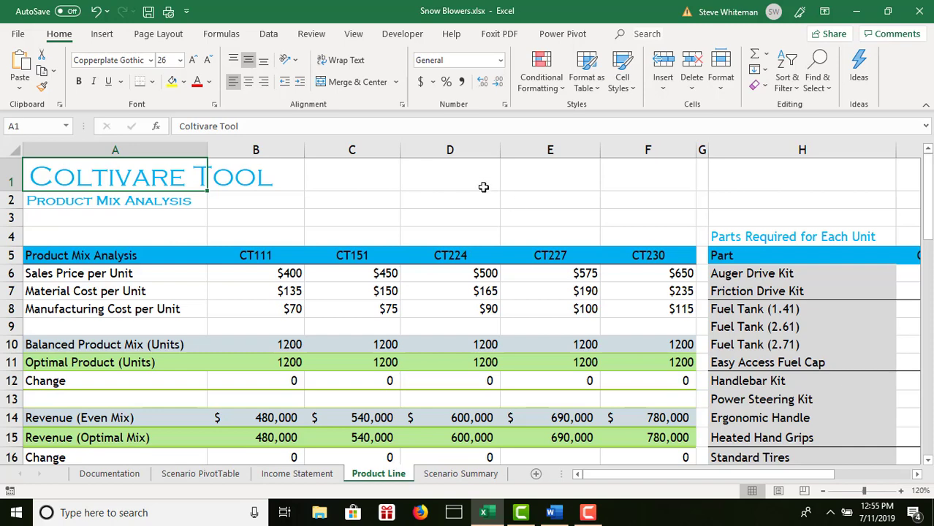
{"action": "left_click", "coordinate": [262, 38]}
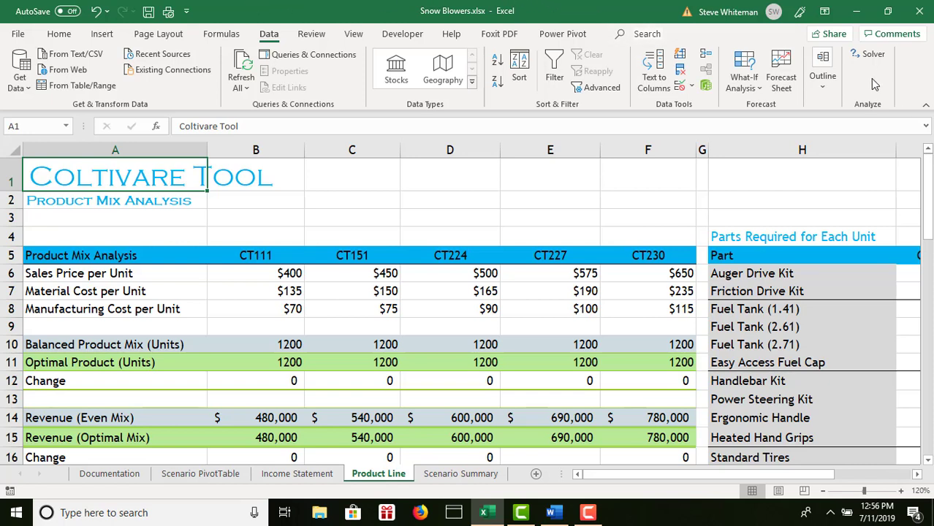
{"action": "left_click", "coordinate": [18, 35]}
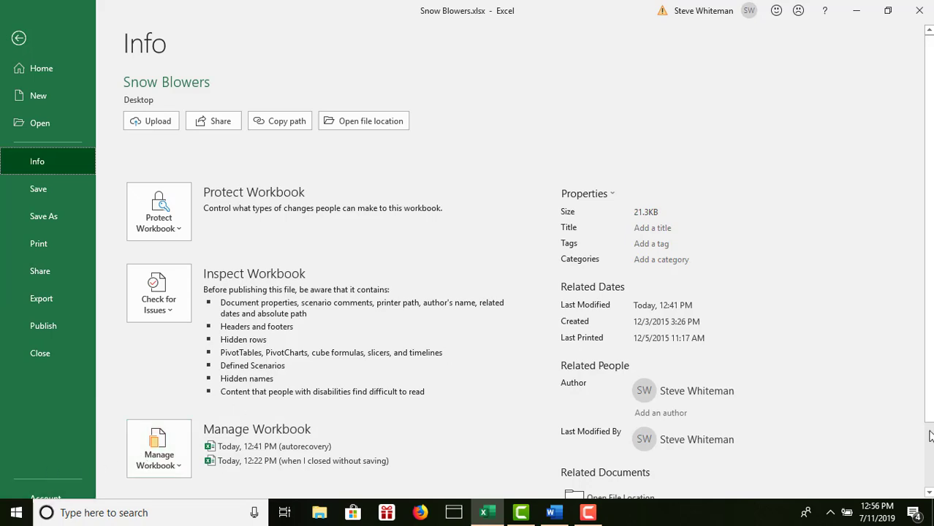
{"action": "scroll", "coordinate": [829, 440], "scroll_direction": "down", "scroll_amount": 2}
{"action": "key", "text": "Escape"}
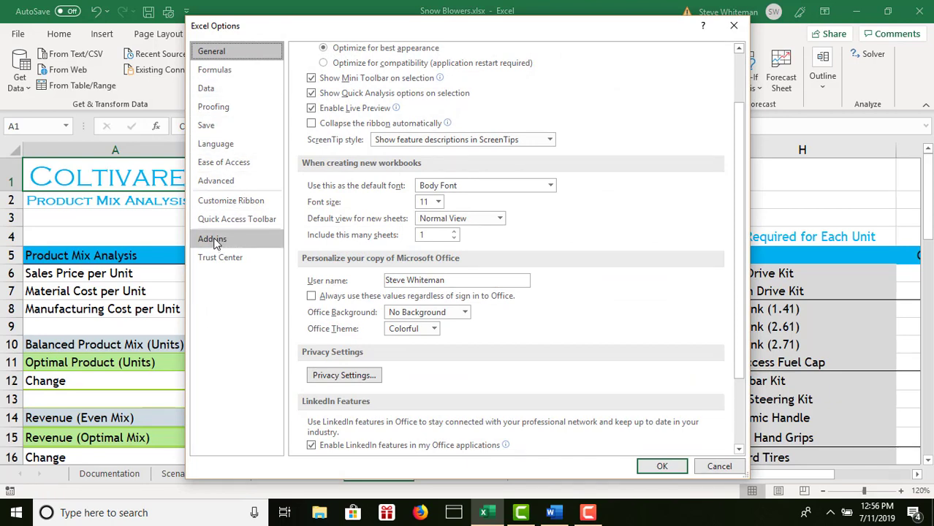
{"action": "left_click", "coordinate": [213, 240]}
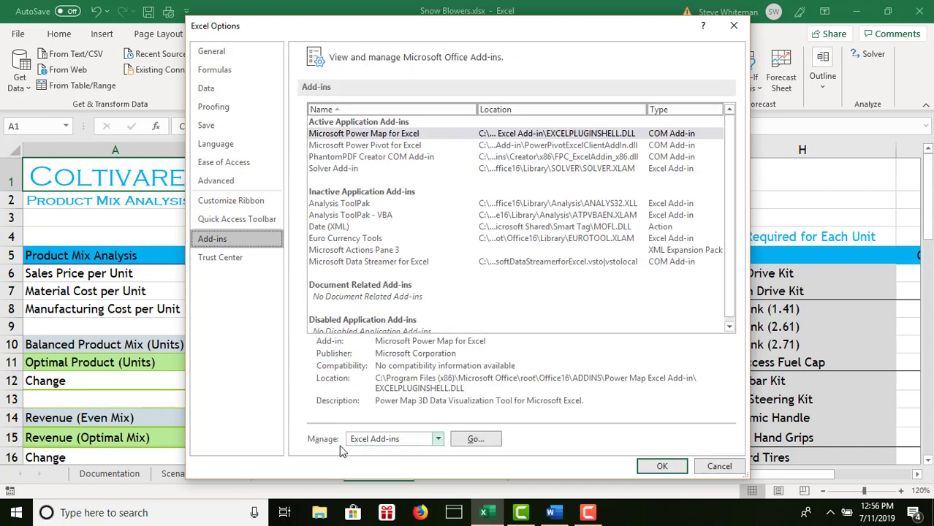
{"action": "left_click", "coordinate": [439, 440]}
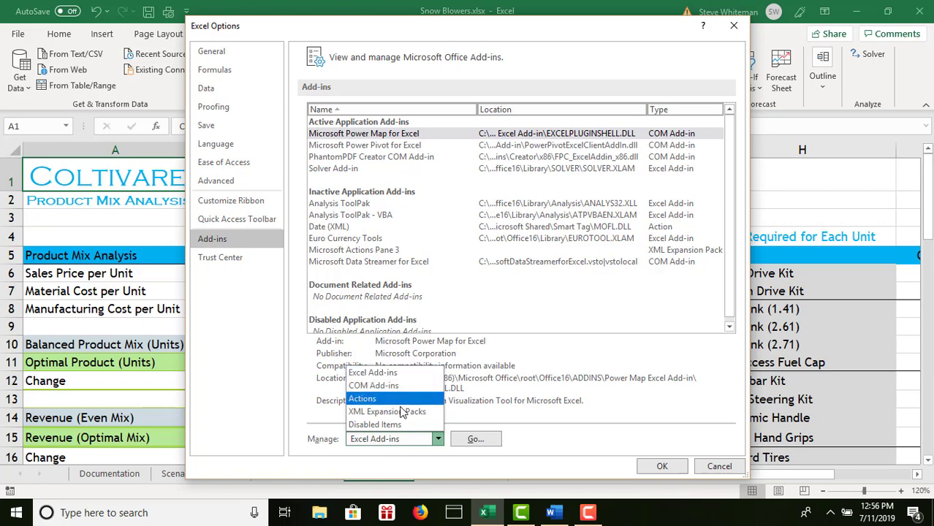
{"action": "left_click", "coordinate": [373, 375]}
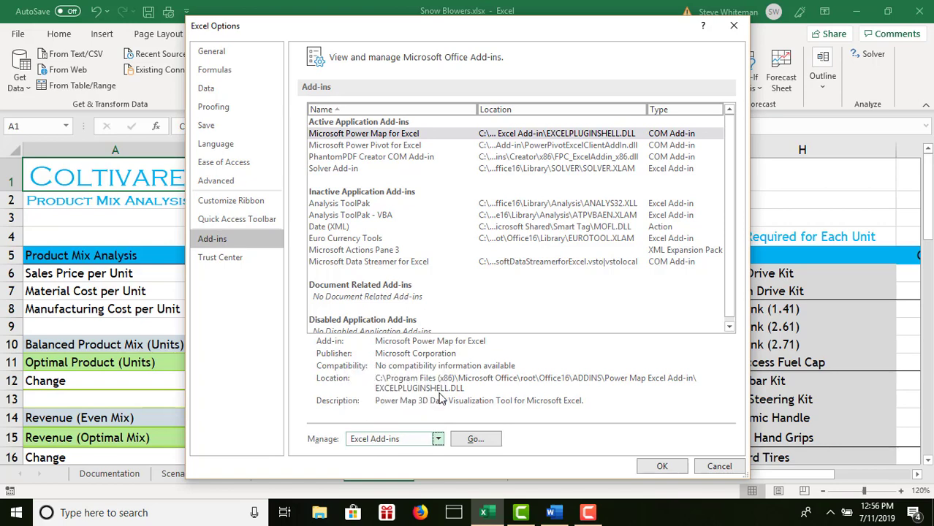
{"action": "left_click", "coordinate": [475, 439]}
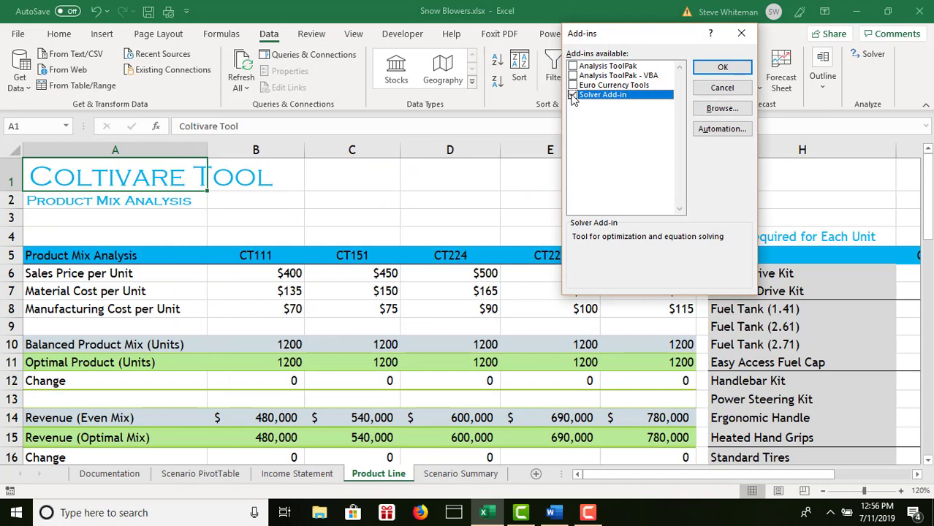
{"action": "left_click", "coordinate": [573, 96]}
{"action": "left_click", "coordinate": [737, 88]}
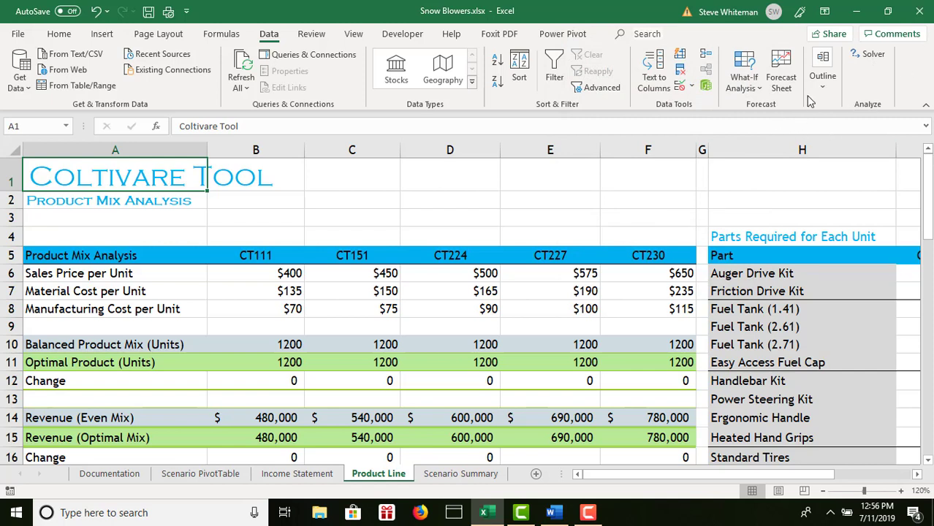
Set up Solver to maximize the optimal net income in C24 by changing the optimal product units in B11:F11
{"action": "left_click", "coordinate": [857, 57]}
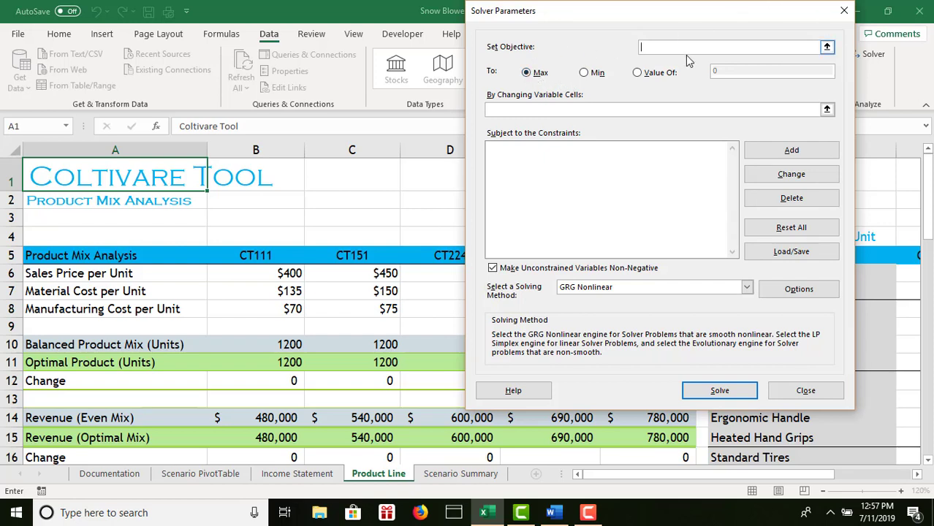
{"action": "left_click", "coordinate": [663, 48]}
{"action": "left_click", "coordinate": [931, 411]}
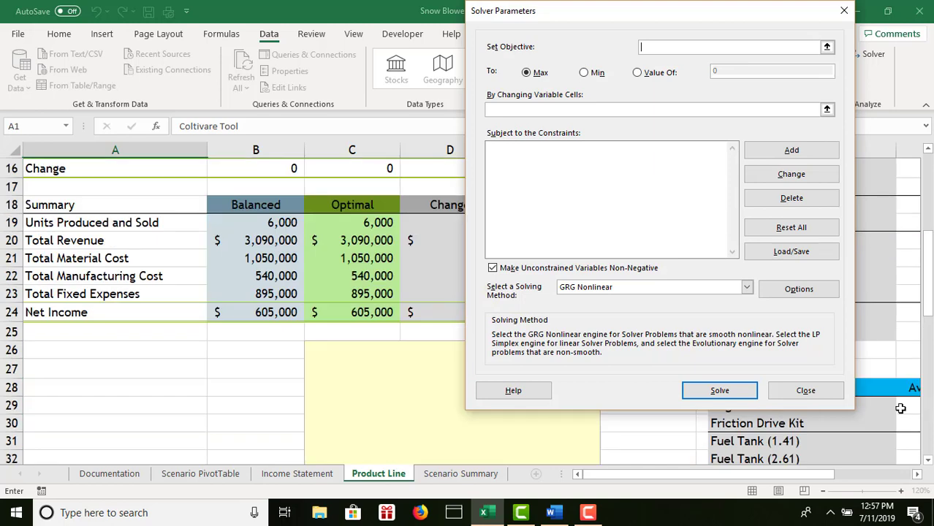
{"action": "left_click", "coordinate": [375, 319]}
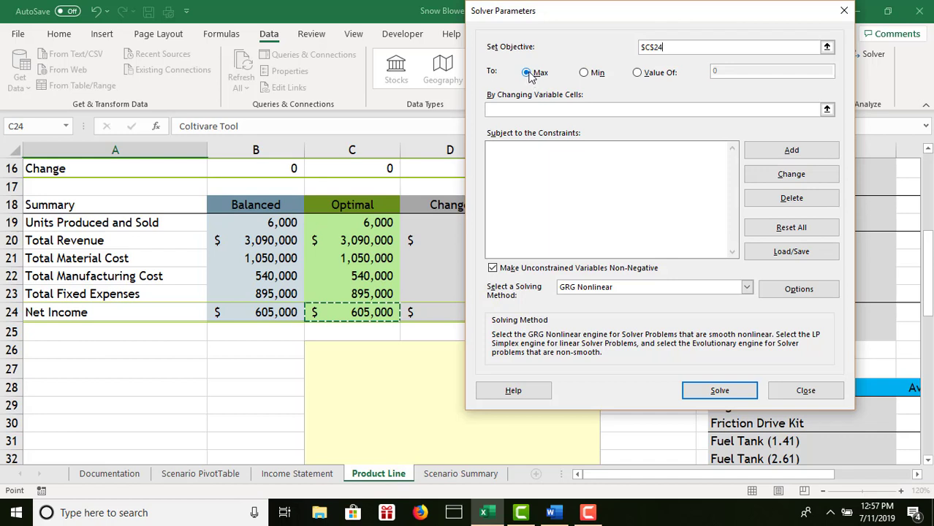
{"action": "left_click", "coordinate": [514, 110]}
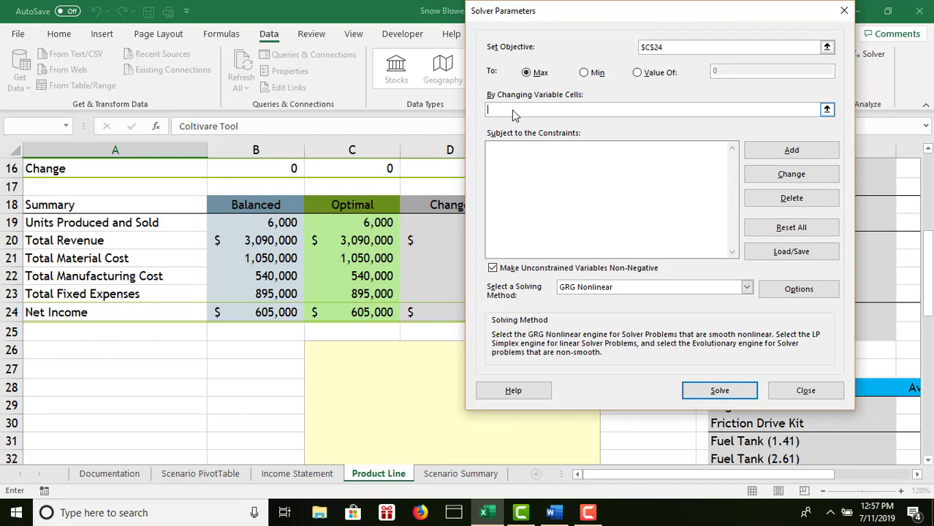
{"action": "left_click", "coordinate": [927, 150]}
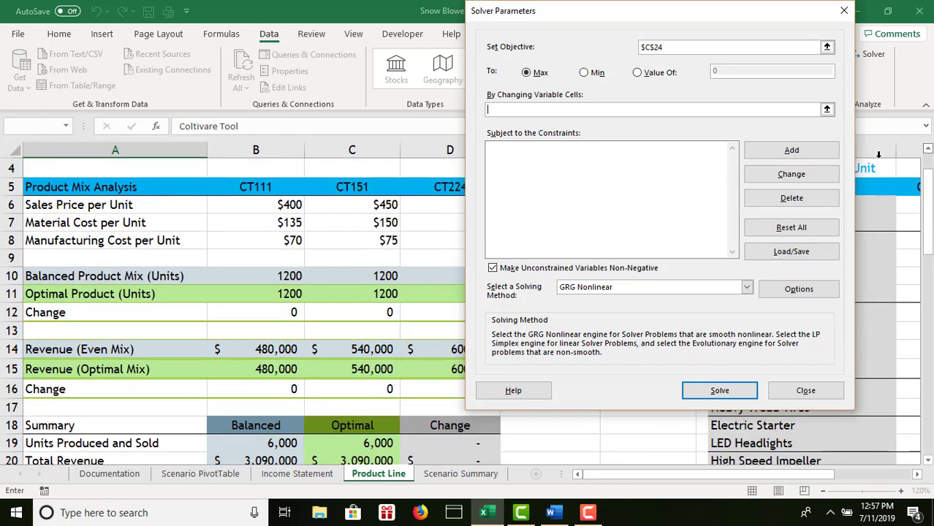
{"action": "left_click_drag", "start_coordinate": [274, 297], "coordinate": [658, 298]}
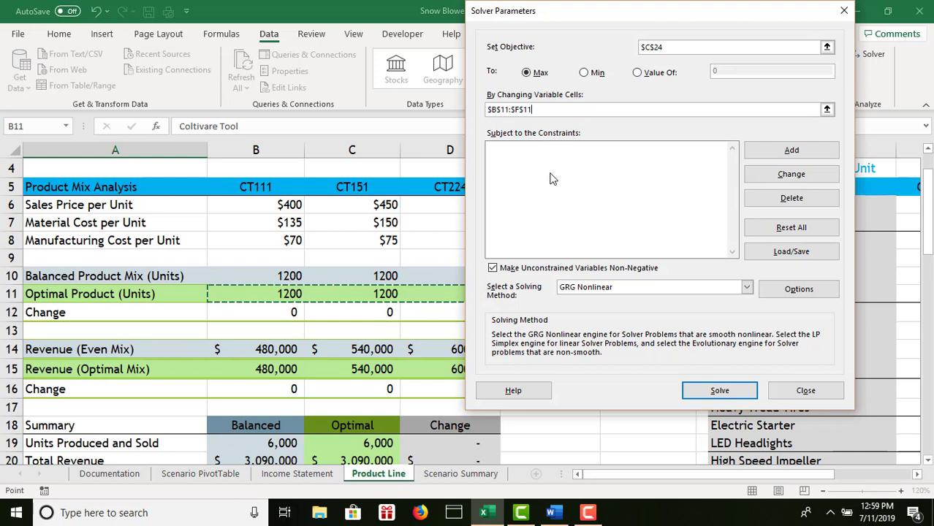
Add a Solver constraint requiring the optimal units produced and sold in C19 to equal 6000
{"action": "left_click", "coordinate": [781, 151]}
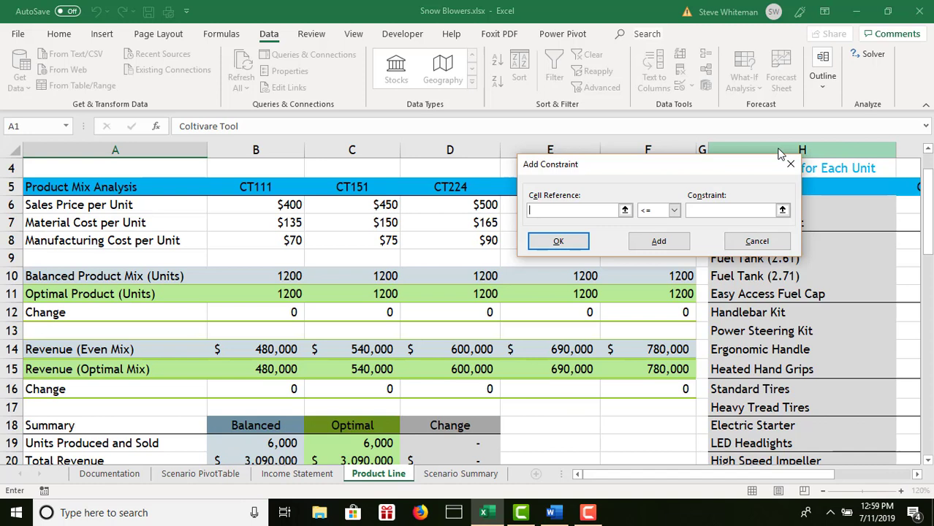
{"action": "left_click", "coordinate": [375, 443]}
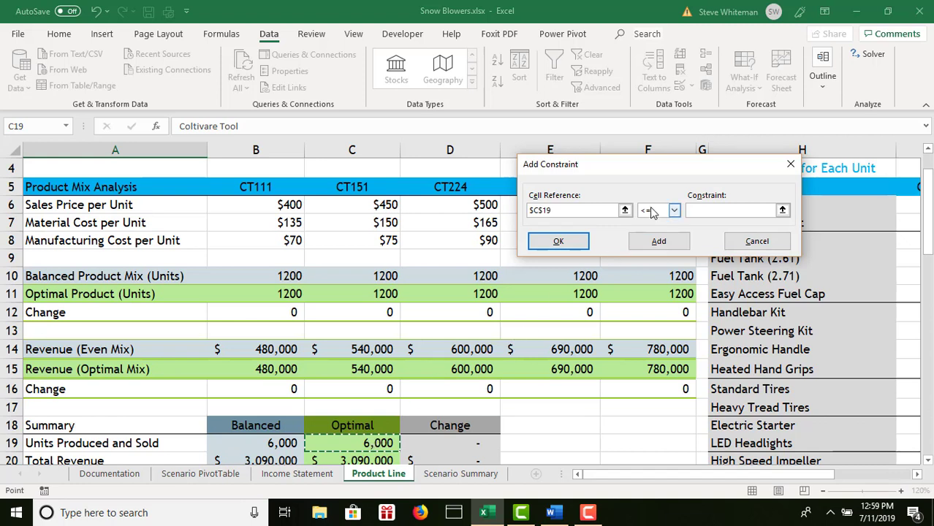
{"action": "left_click", "coordinate": [677, 211]}
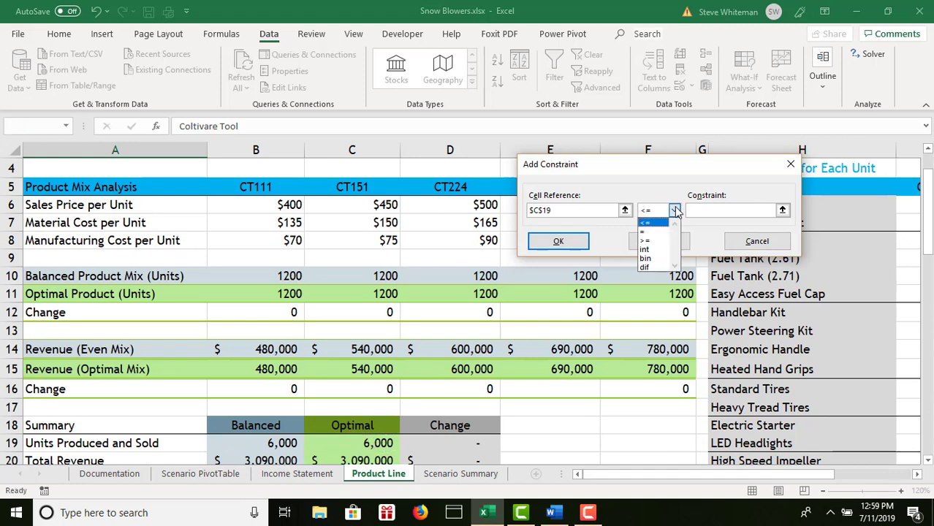
{"action": "left_click", "coordinate": [662, 233]}
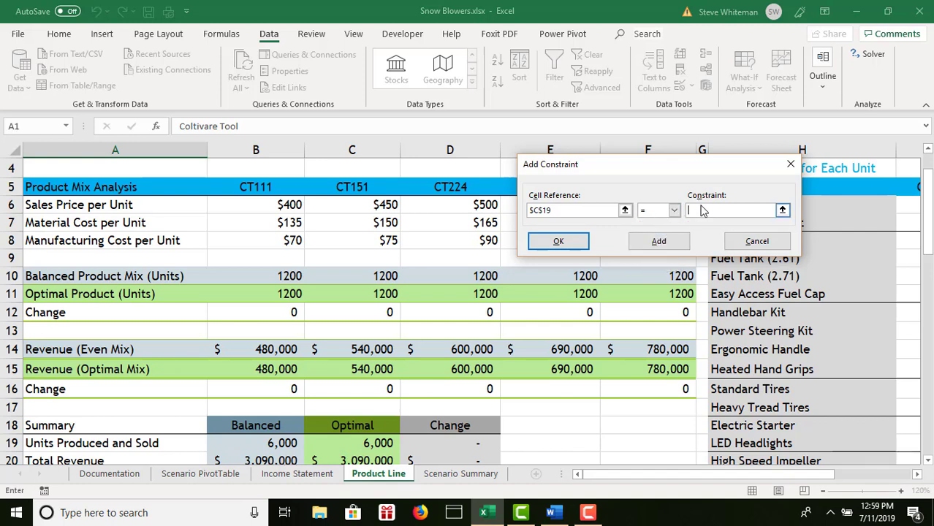
{"action": "type", "text": "6000"}
{"action": "left_click", "coordinate": [572, 244]}
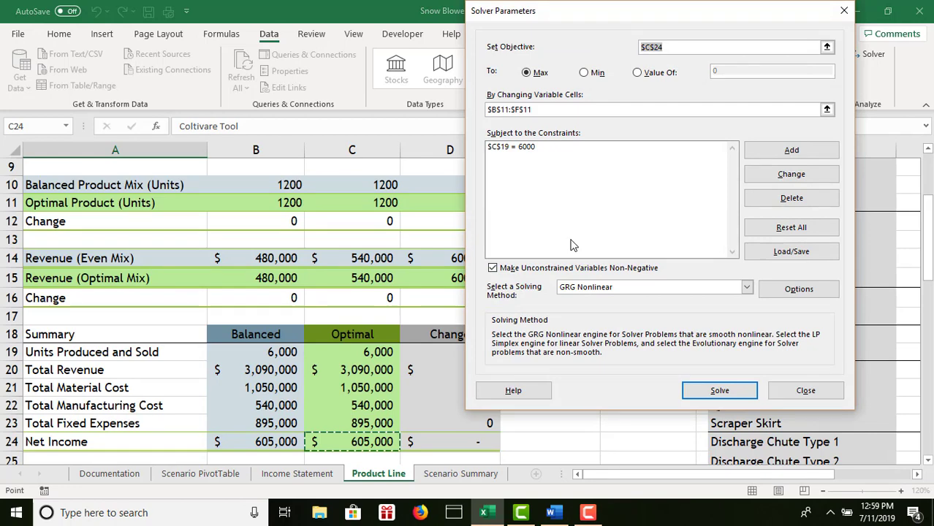
Add a Solver constraint requiring the optimal product units in B11:F11 to be greater than or equal to 700
{"action": "left_click", "coordinate": [770, 148]}
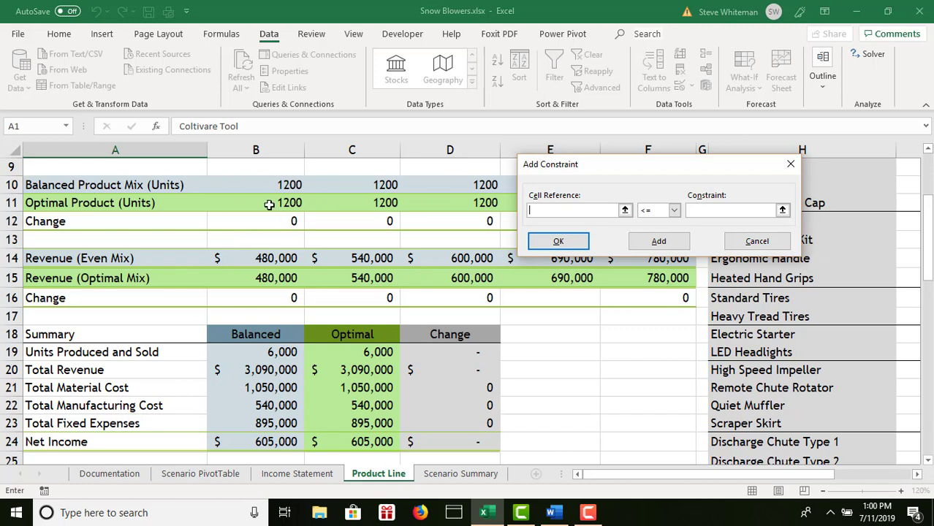
{"action": "left_click_drag", "start_coordinate": [269, 205], "coordinate": [688, 208]}
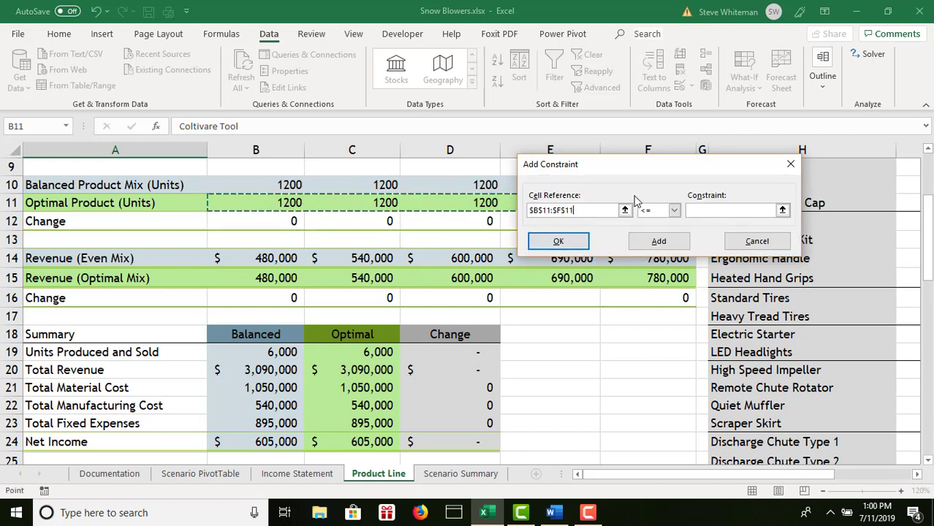
{"action": "left_click", "coordinate": [674, 210]}
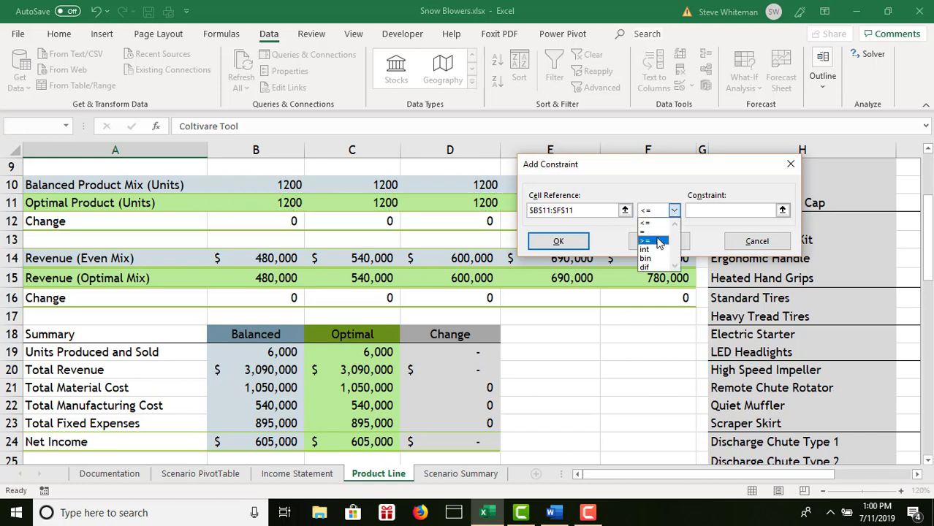
{"action": "left_click", "coordinate": [658, 242]}
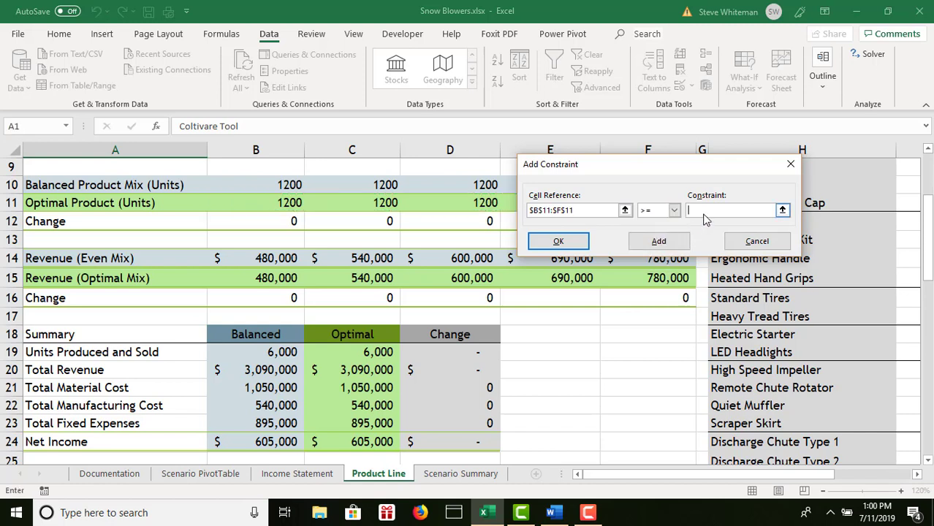
{"action": "left_click", "coordinate": [704, 214]}
{"action": "type", "text": "700"}
{"action": "left_click", "coordinate": [560, 241]}
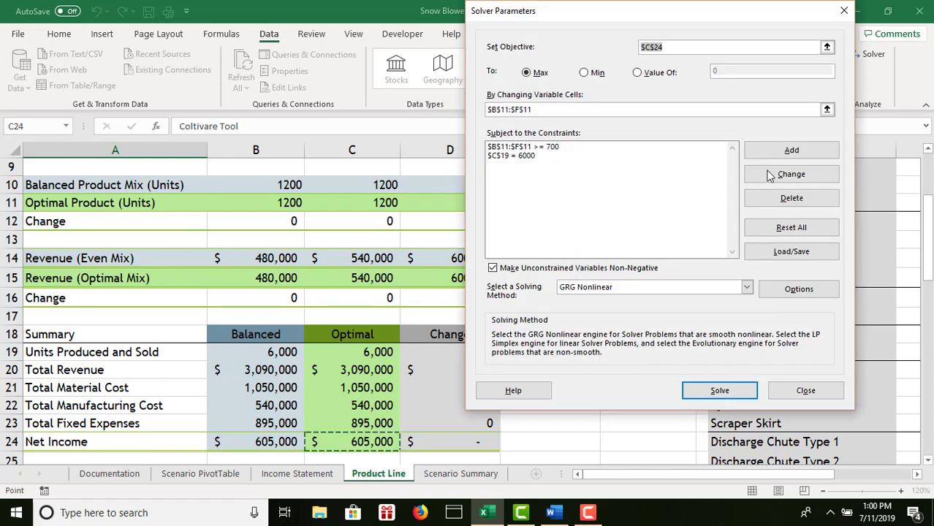
Add a Solver constraint restricting the optimal product units in B11:F11 to integers
{"action": "left_click", "coordinate": [789, 152]}
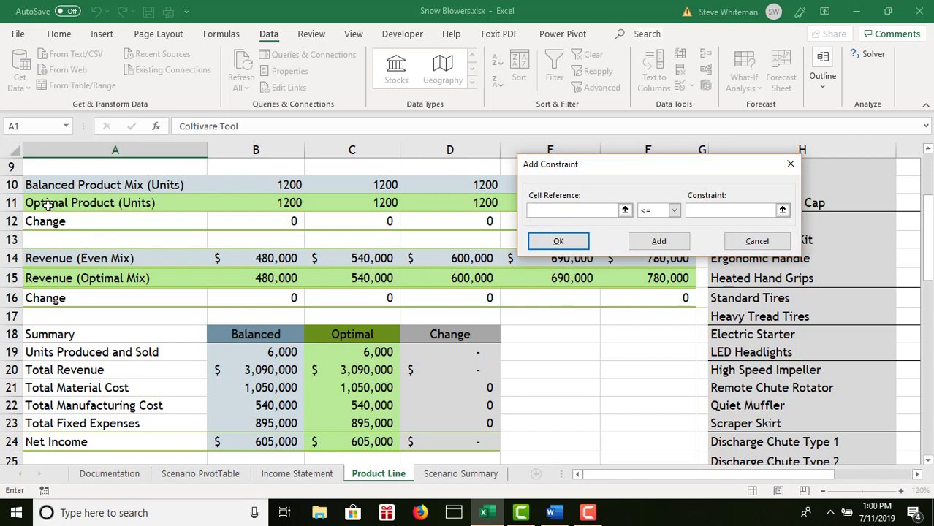
{"action": "left_click_drag", "start_coordinate": [285, 204], "coordinate": [627, 210]}
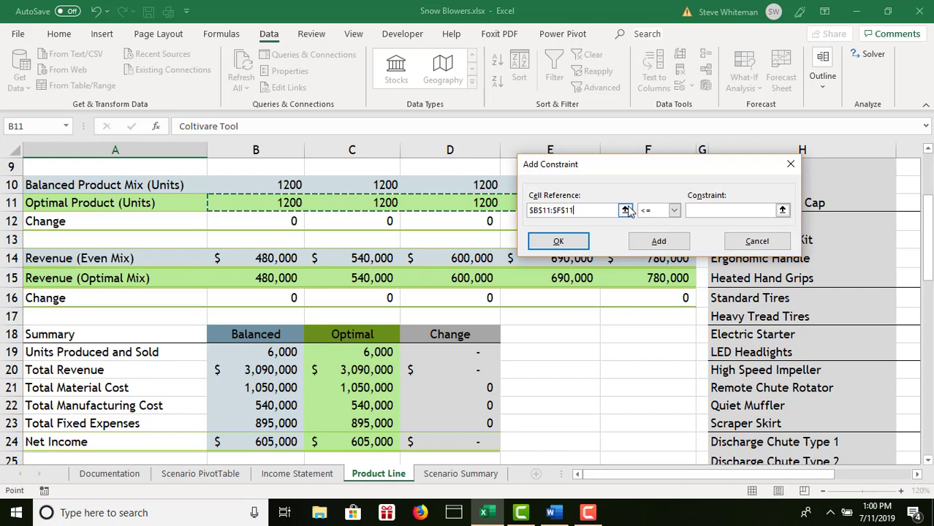
{"action": "left_click", "coordinate": [675, 211]}
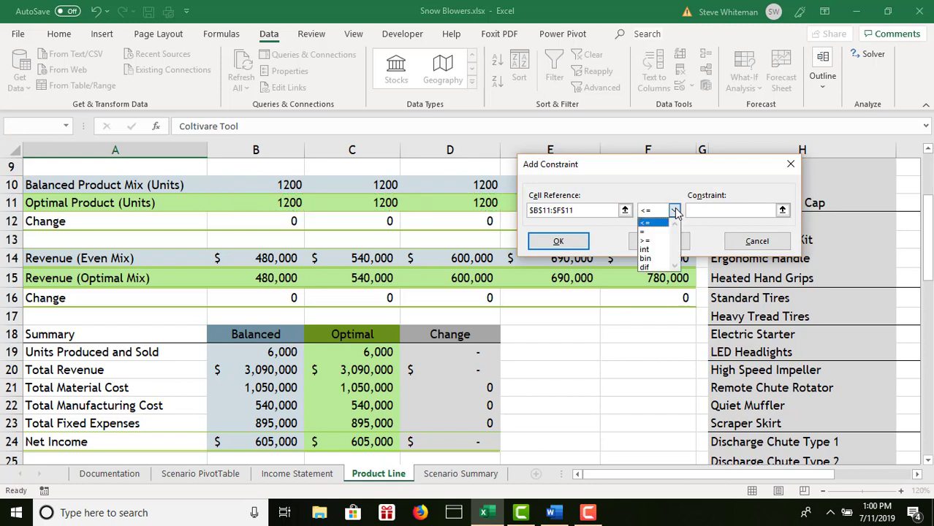
{"action": "left_click", "coordinate": [647, 250]}
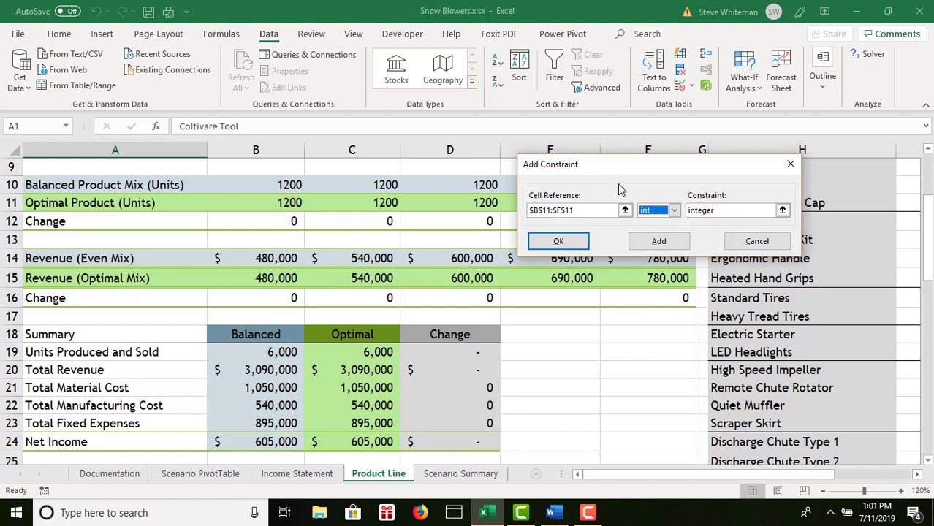
{"action": "left_click", "coordinate": [559, 242]}
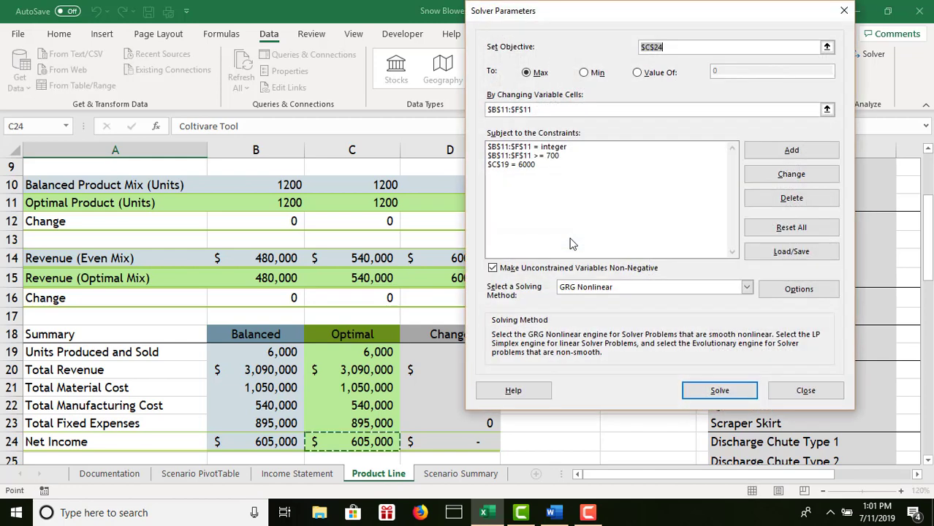
Add a Solver constraint requiring the remaining parts in K29:K48 to be greater than or equal to 0
{"action": "left_click", "coordinate": [786, 150]}
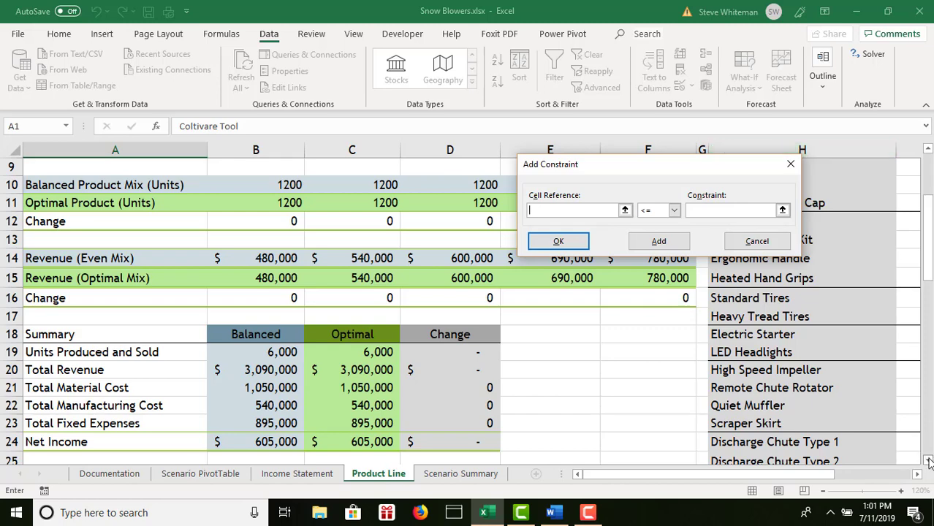
{"action": "left_click_drag", "start_coordinate": [928, 461], "coordinate": [929, 460]}
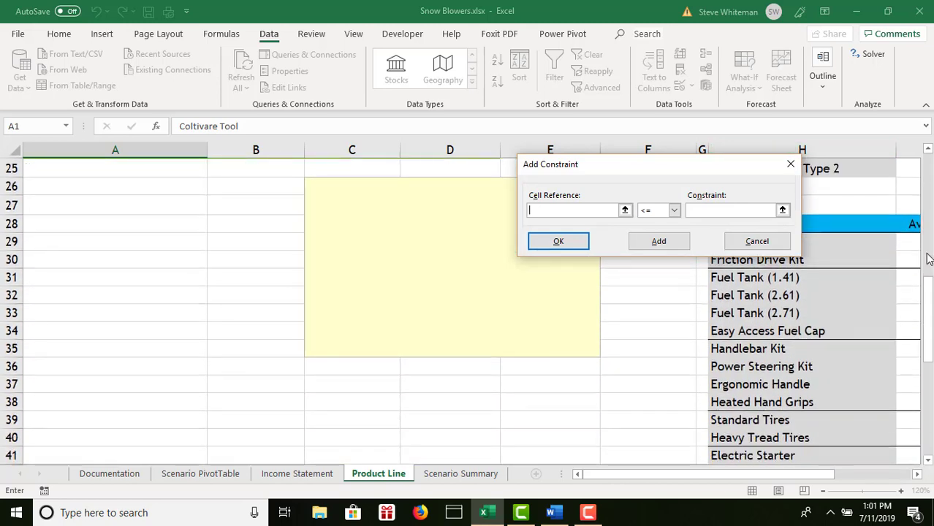
{"action": "left_click", "coordinate": [901, 492]}
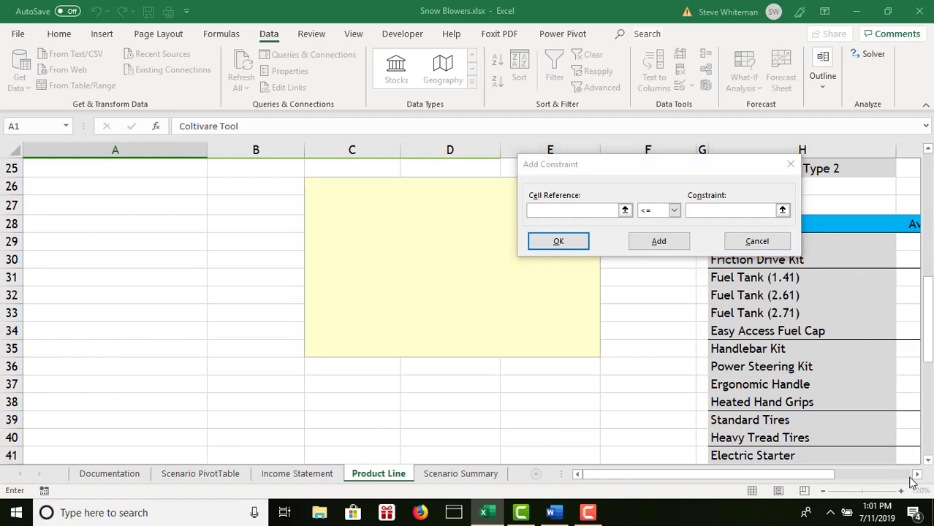
{"action": "left_click_drag", "start_coordinate": [916, 475], "coordinate": [916, 474]}
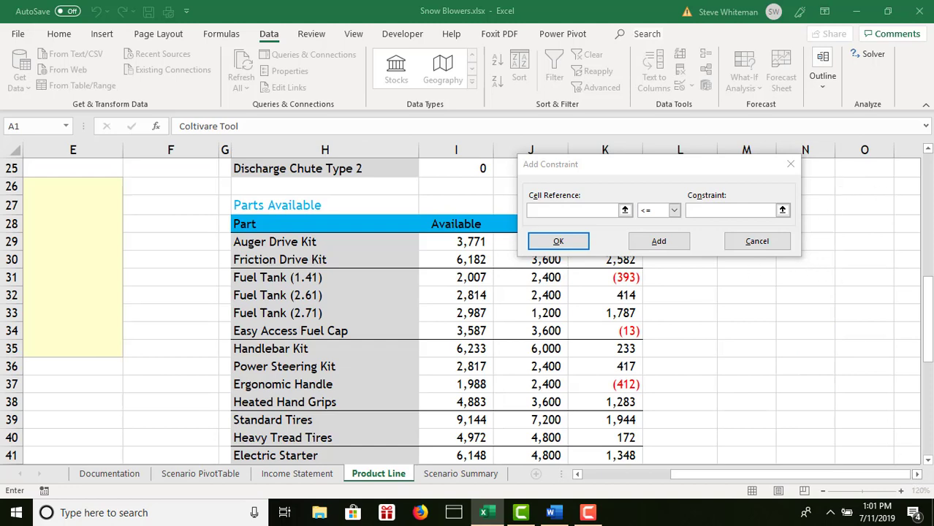
{"action": "left_click_drag", "start_coordinate": [929, 307], "coordinate": [928, 291]}
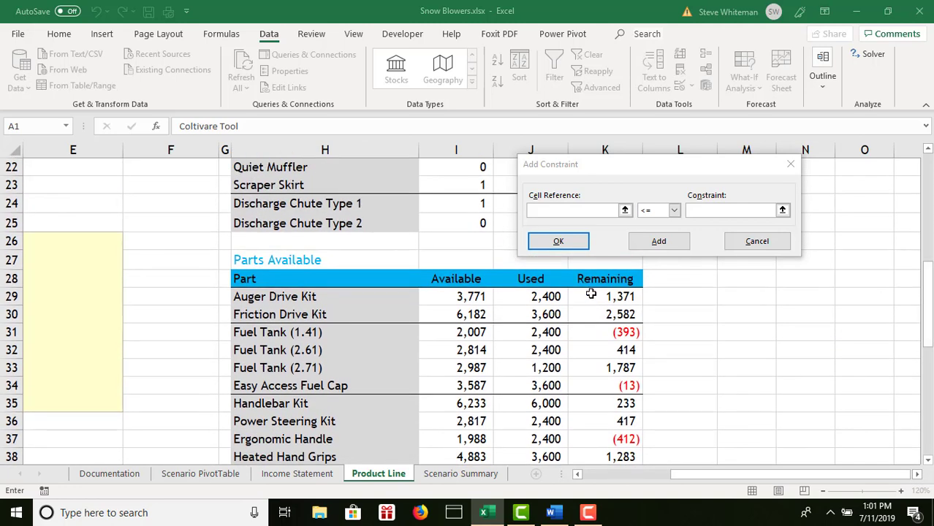
{"action": "left_click_drag", "start_coordinate": [589, 294], "coordinate": [598, 417]}
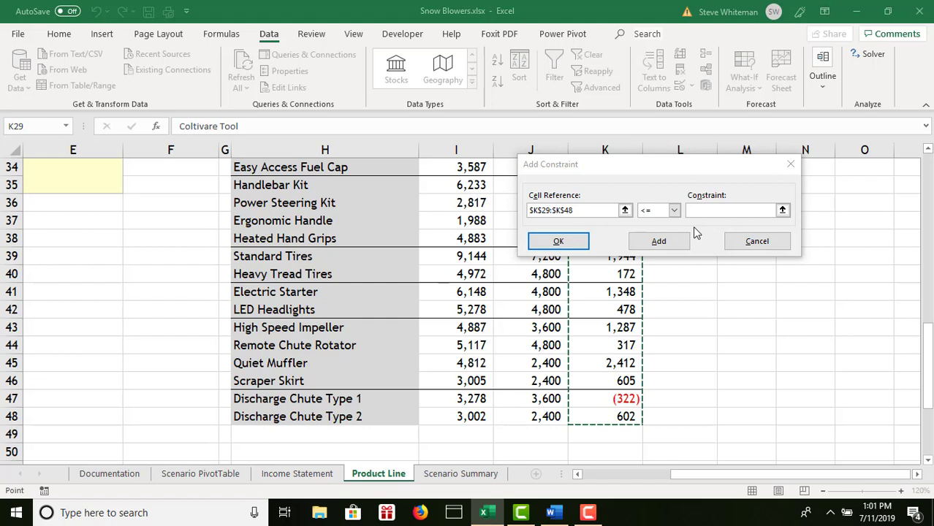
{"action": "left_click", "coordinate": [674, 211]}
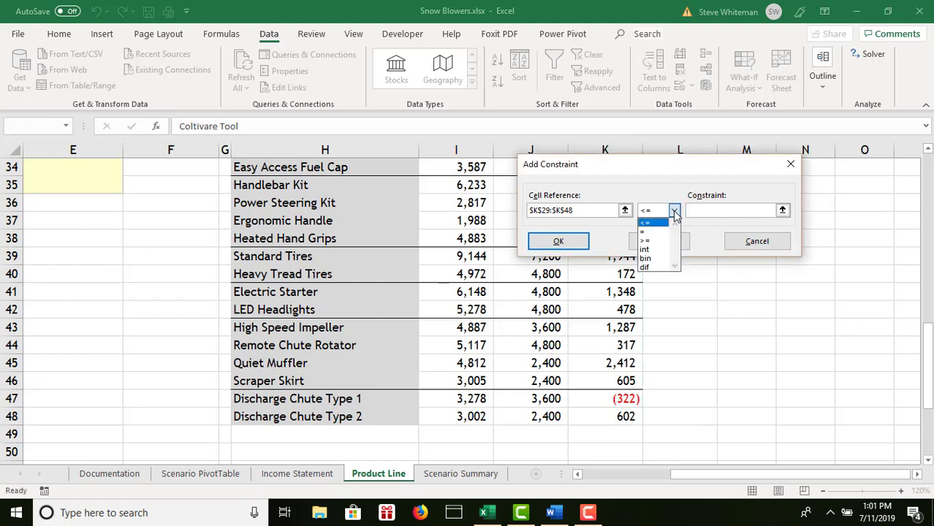
{"action": "left_click", "coordinate": [657, 241]}
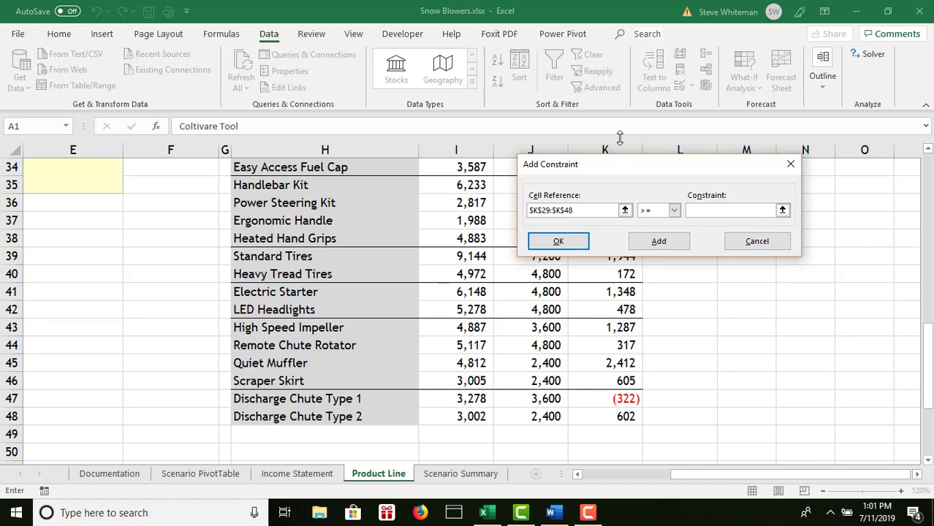
{"action": "type", "text": "0"}
{"action": "left_click", "coordinate": [563, 241]}
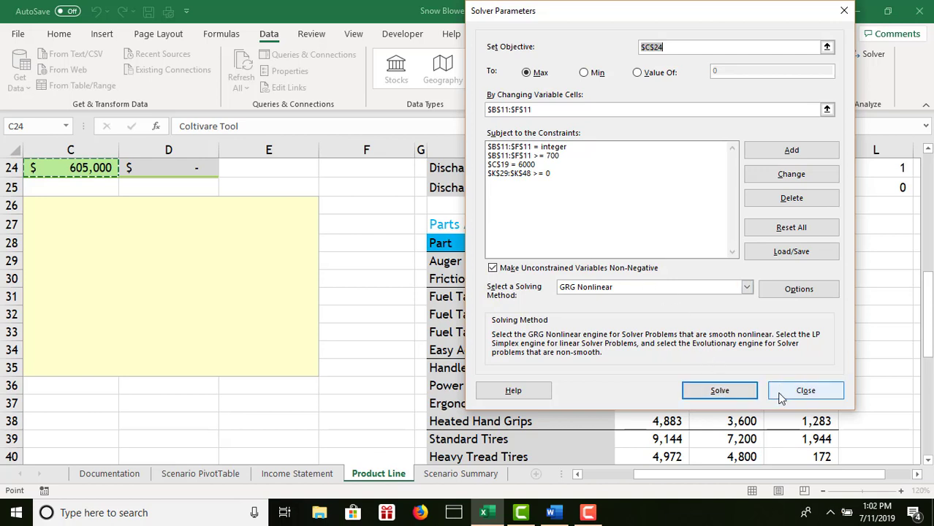
Run Solver on the product mix model and dismiss the results without accepting the solution
{"action": "left_click", "coordinate": [720, 394]}
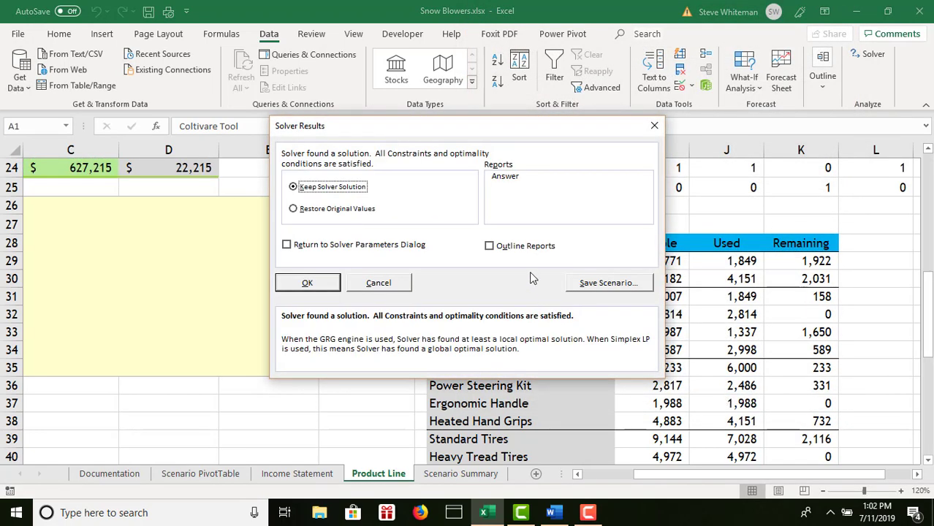
{"action": "left_click", "coordinate": [658, 126]}
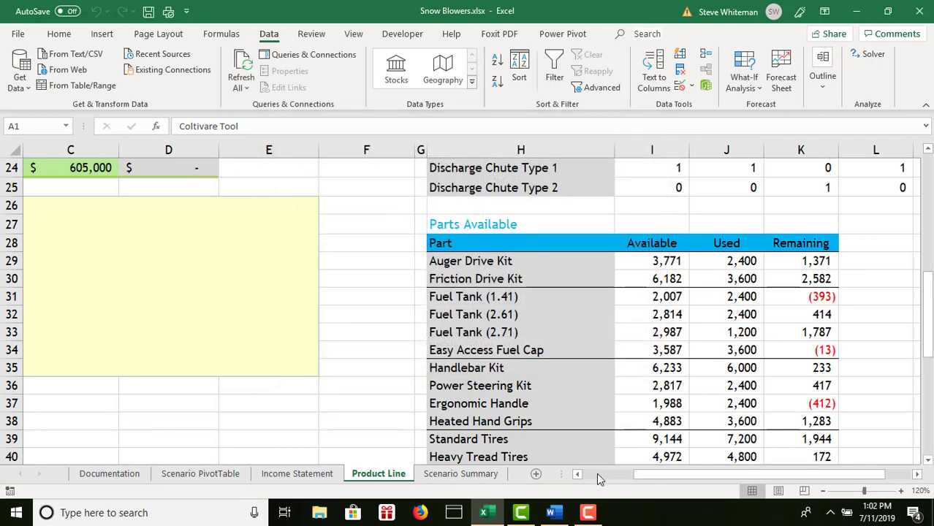
Enter the label "Maximum Net Income" in cell A26 of the Product Line sheet
{"action": "left_click", "coordinate": [596, 473]}
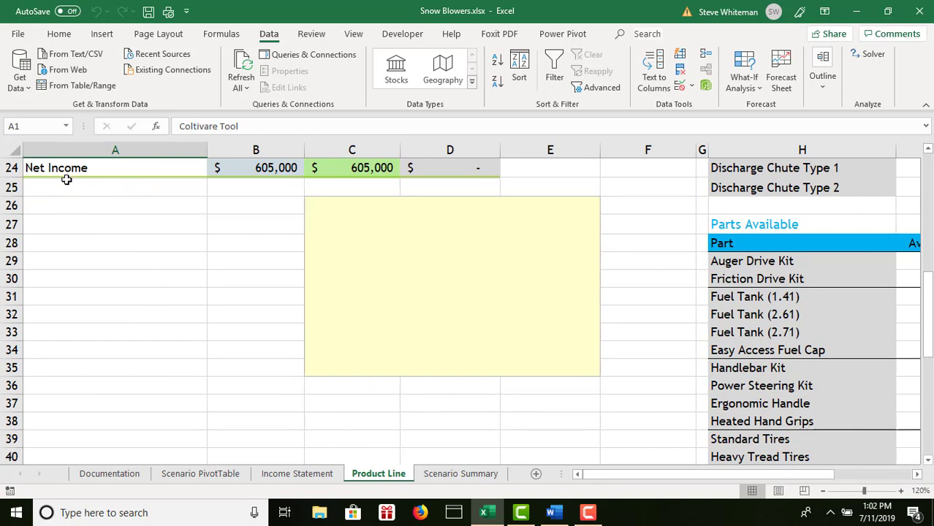
{"action": "left_click", "coordinate": [70, 208]}
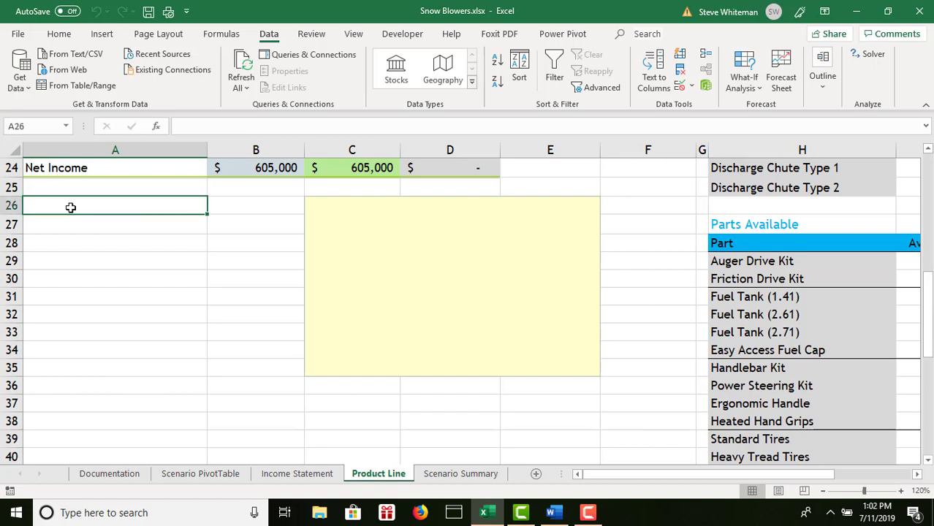
{"action": "type", "text": "Maximum"}
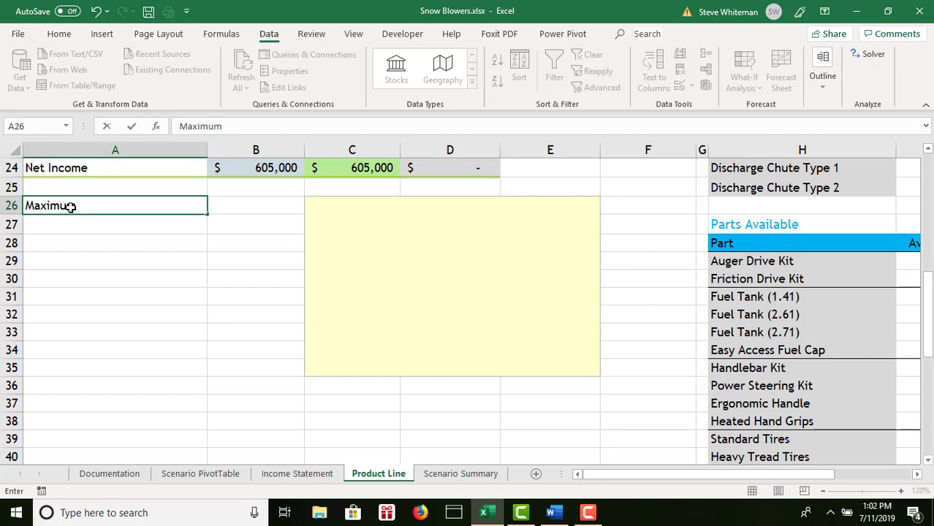
{"action": "type", "text": " Net Income"}
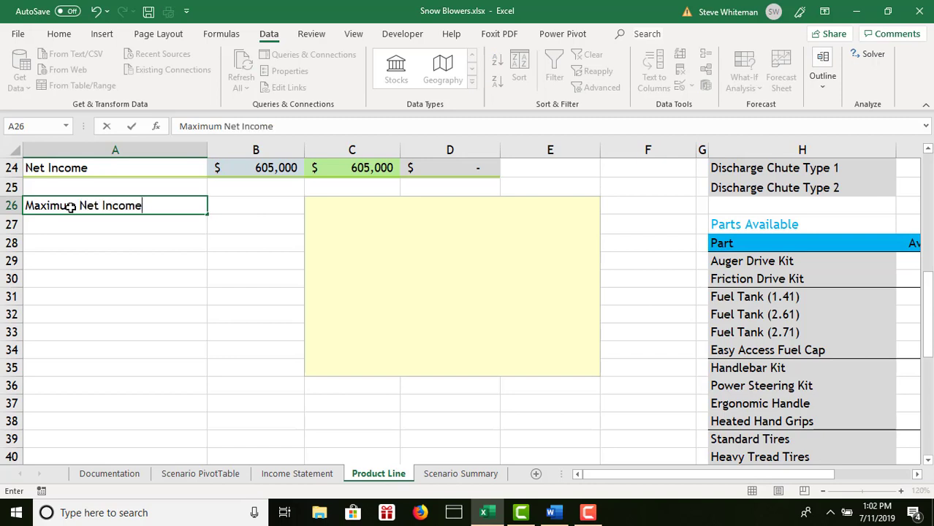
{"action": "key", "text": "Return"}
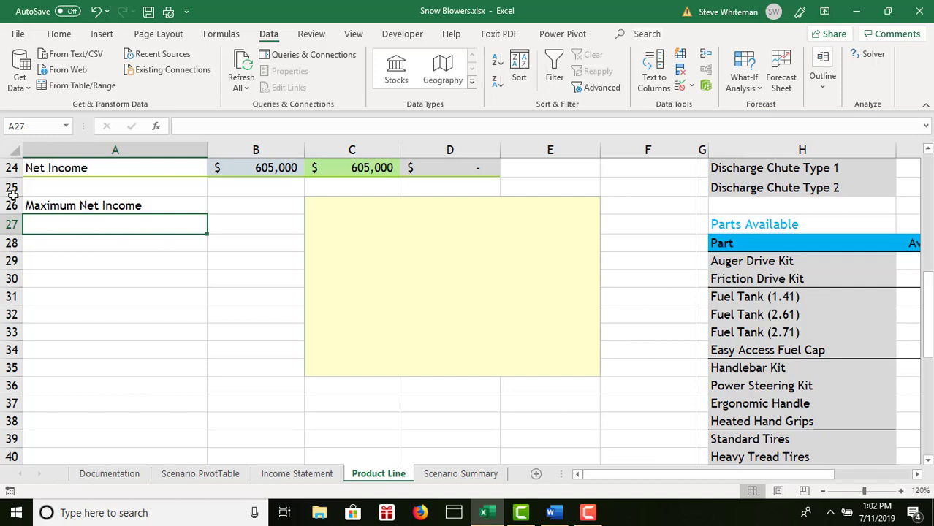
Apply the Accent2 cell style to the Maximum Net Income label in A26, and select cell A27
{"action": "left_click", "coordinate": [63, 207]}
{"action": "left_click", "coordinate": [60, 34]}
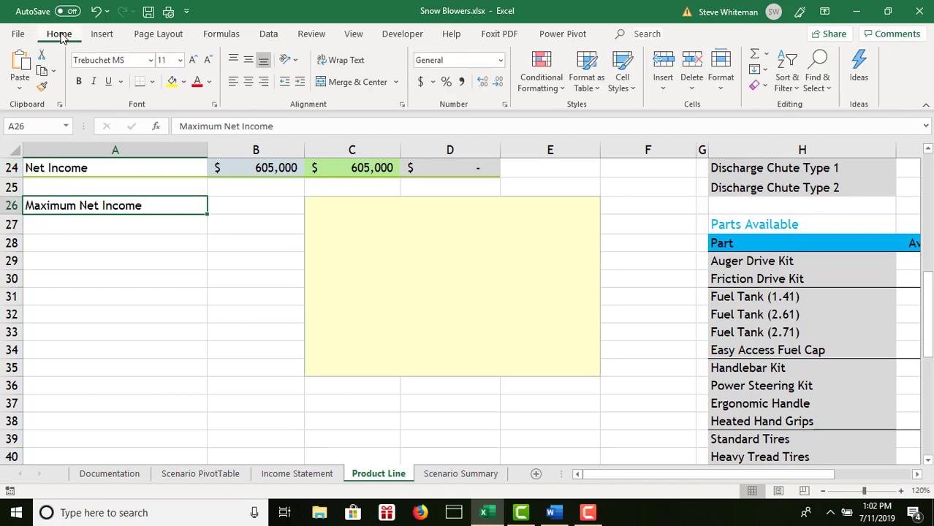
{"action": "left_click", "coordinate": [629, 88]}
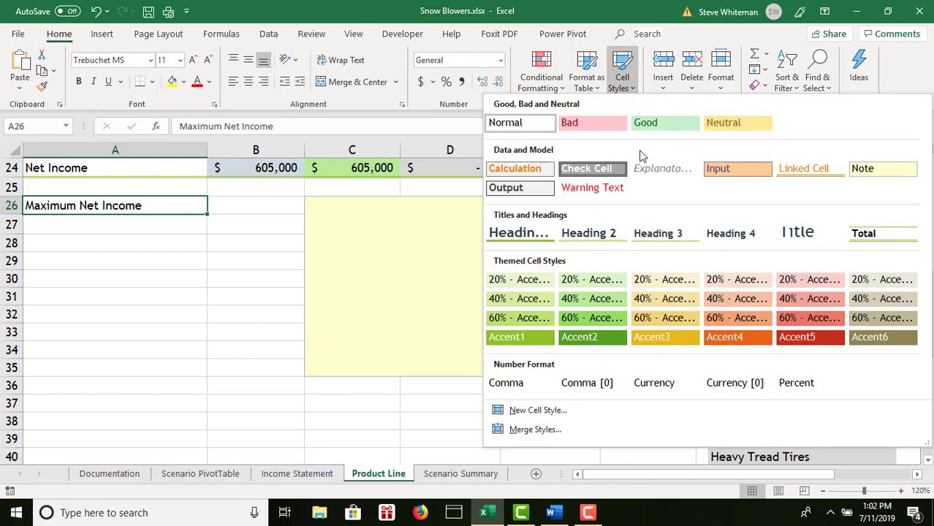
{"action": "left_click", "coordinate": [593, 343]}
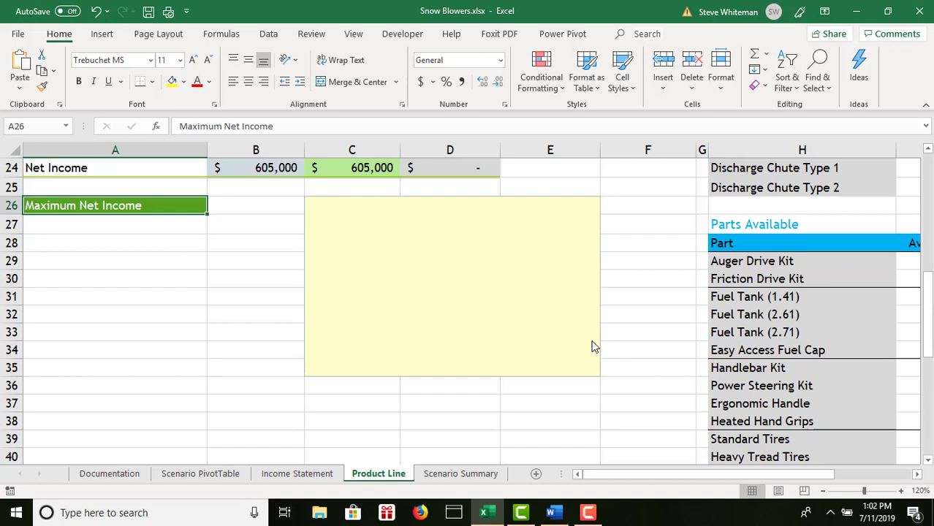
{"action": "left_click", "coordinate": [128, 220]}
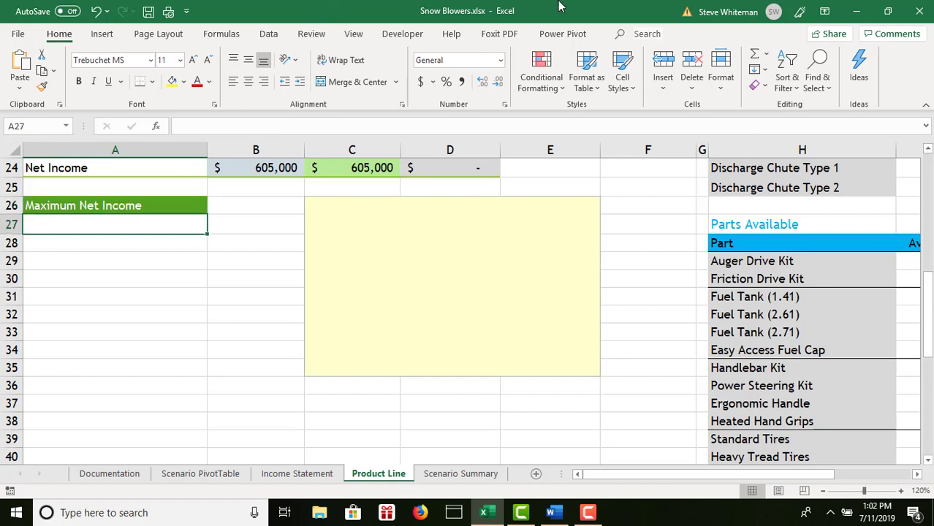
Save the current Solver model to the range A27:A34 on the Product Line sheet, and close Solver without solving
{"action": "left_click", "coordinate": [267, 34]}
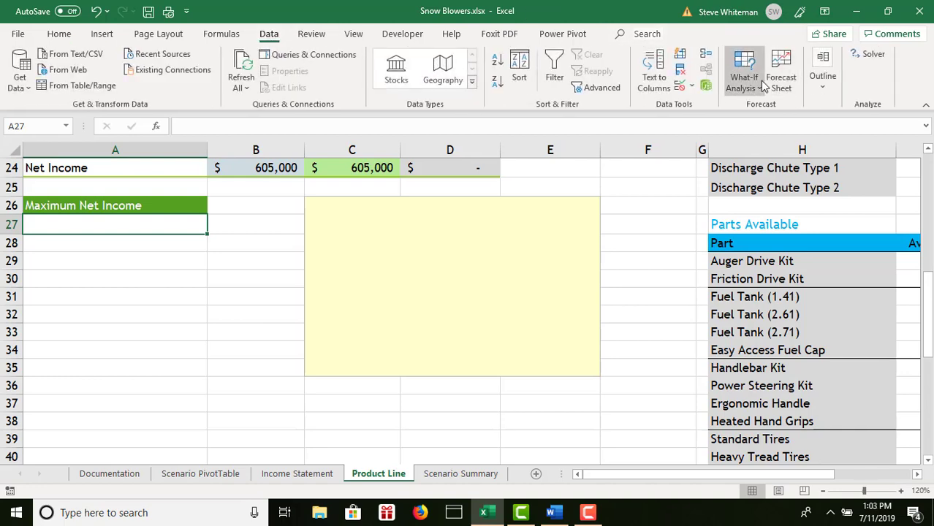
{"action": "left_click", "coordinate": [763, 85]}
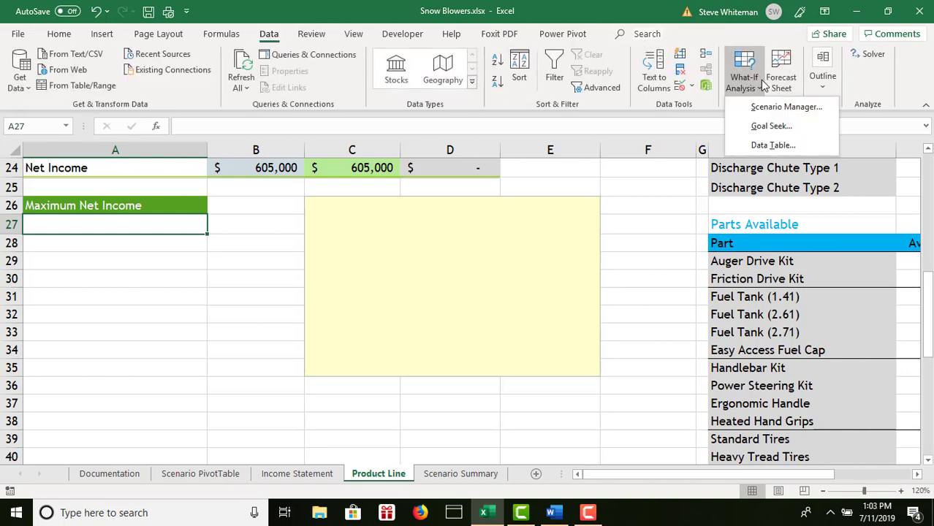
{"action": "left_click", "coordinate": [869, 56]}
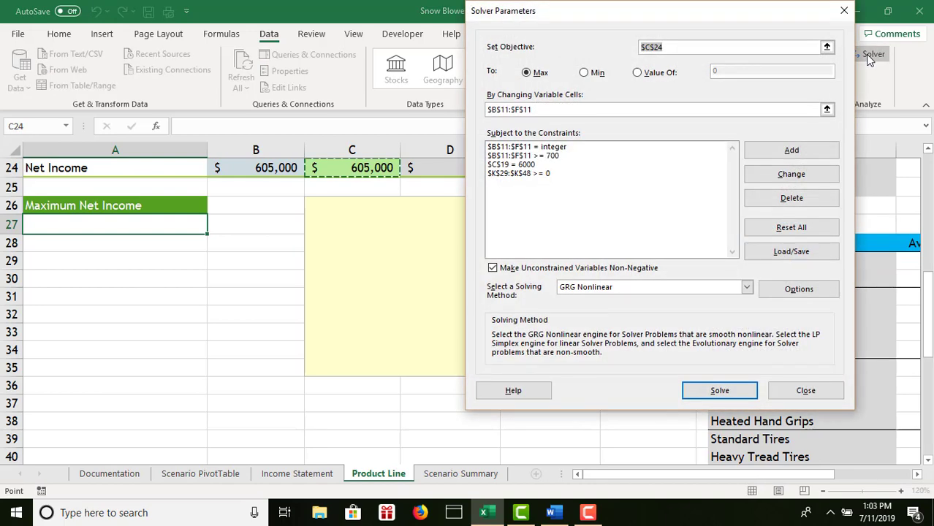
{"action": "left_click", "coordinate": [791, 252]}
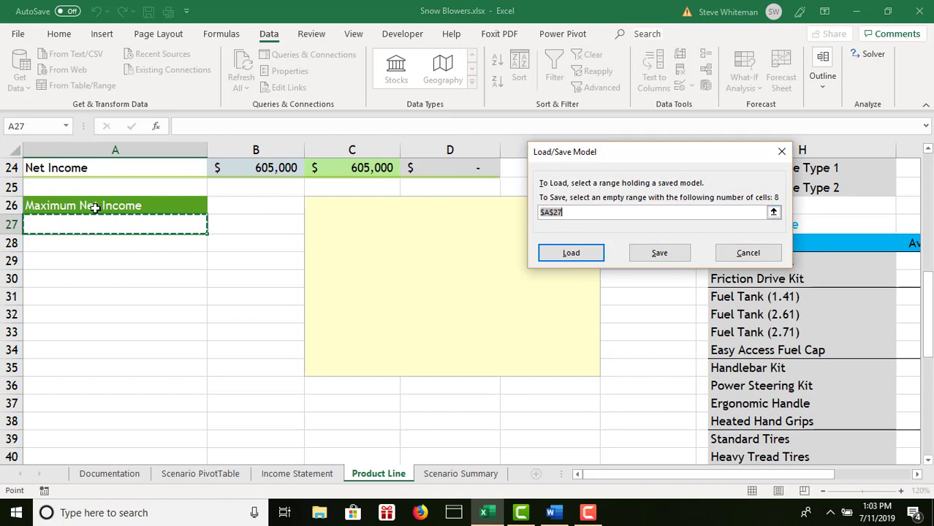
{"action": "left_click_drag", "start_coordinate": [77, 222], "coordinate": [79, 351]}
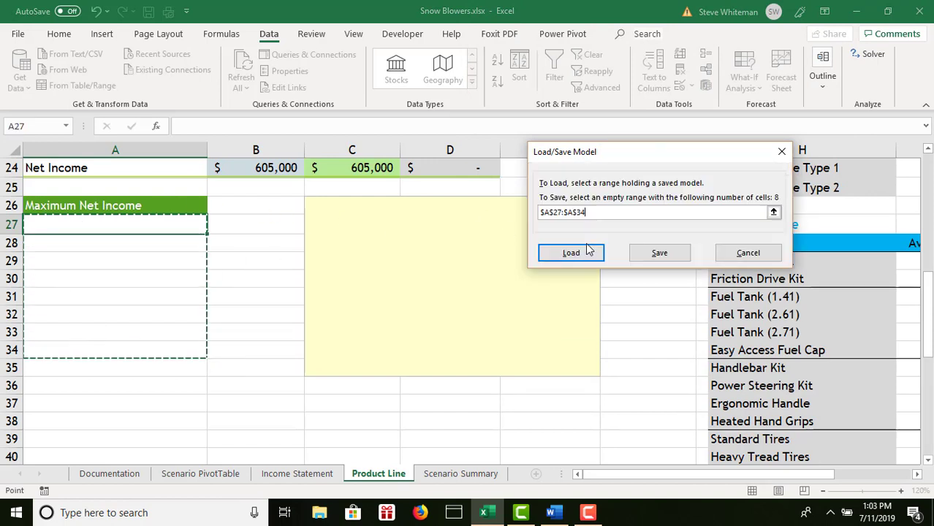
{"action": "left_click", "coordinate": [659, 253]}
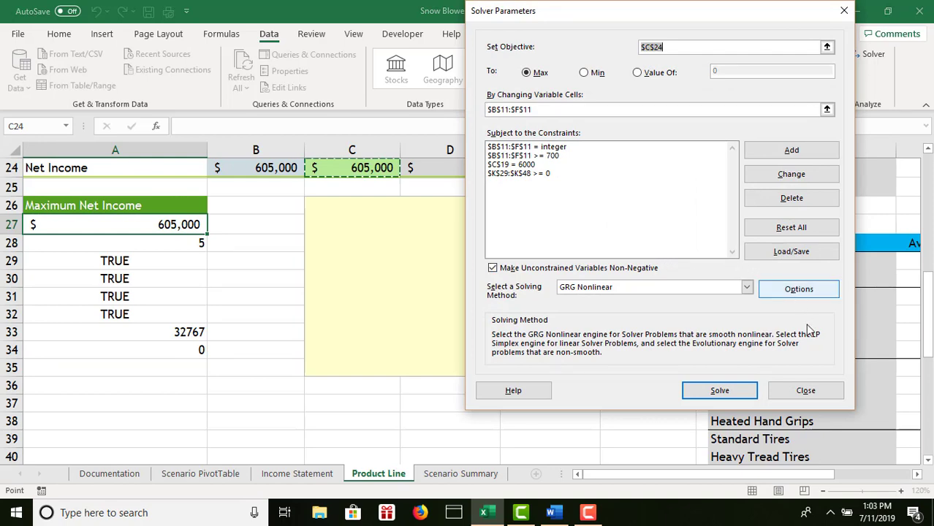
{"action": "left_click", "coordinate": [806, 391]}
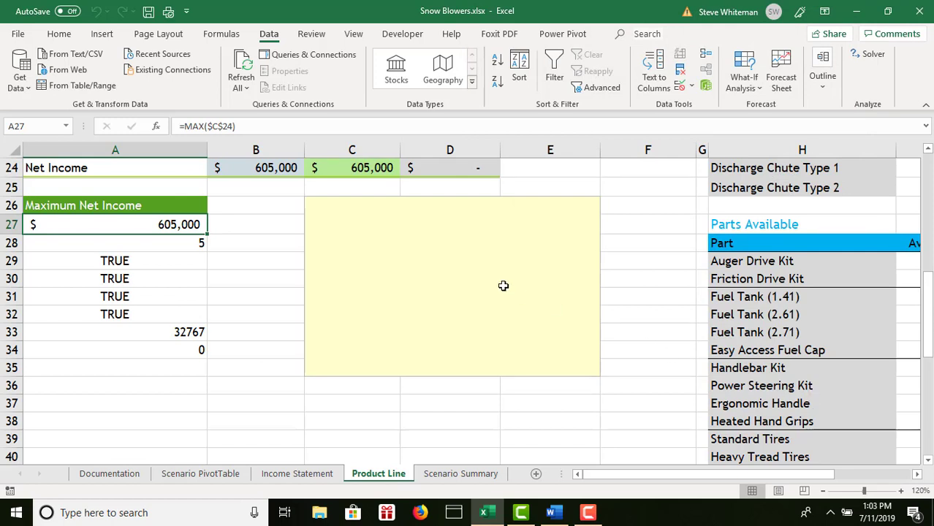
Enter 1200 as the optimal product units in B11 and fill the value across to F11
{"action": "left_click", "coordinate": [927, 167]}
{"action": "scroll", "coordinate": [928, 167], "scroll_direction": "up", "scroll_amount": 5}
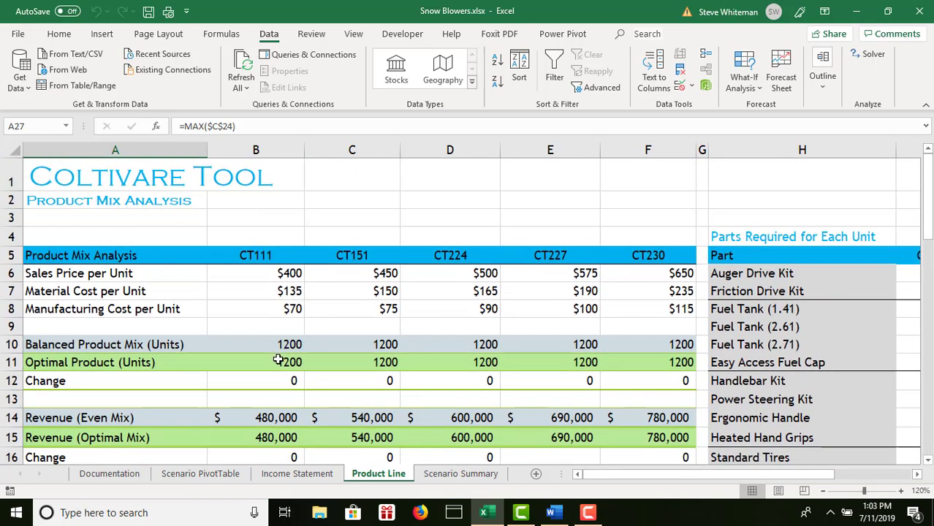
{"action": "left_click", "coordinate": [278, 360]}
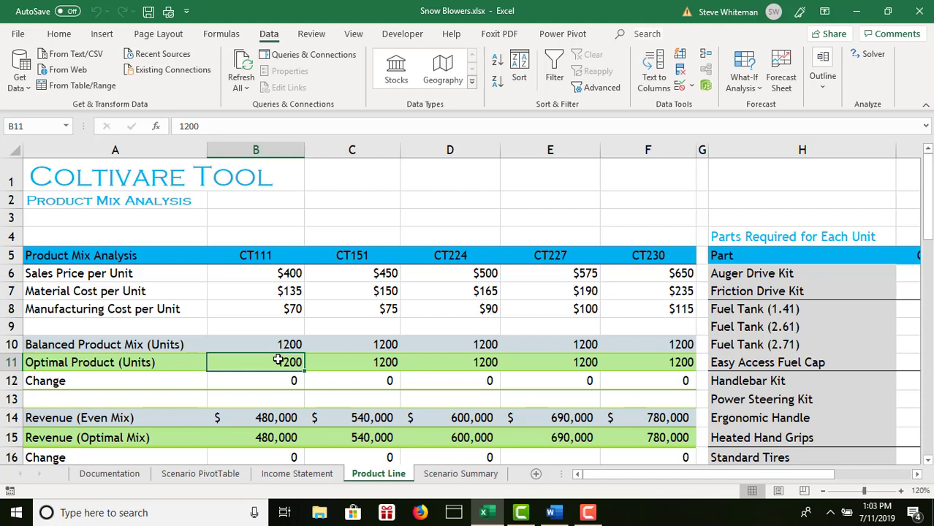
{"action": "type", "text": "1200"}
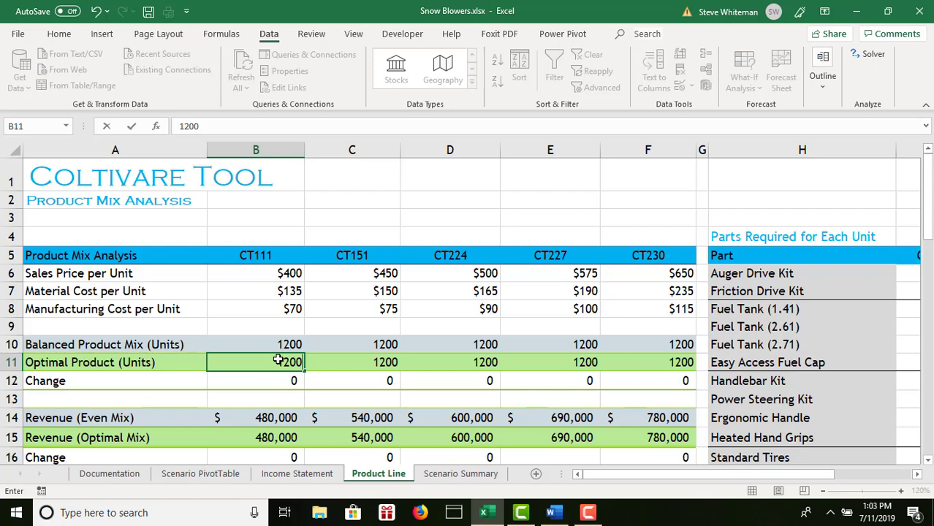
{"action": "key", "text": "Return"}
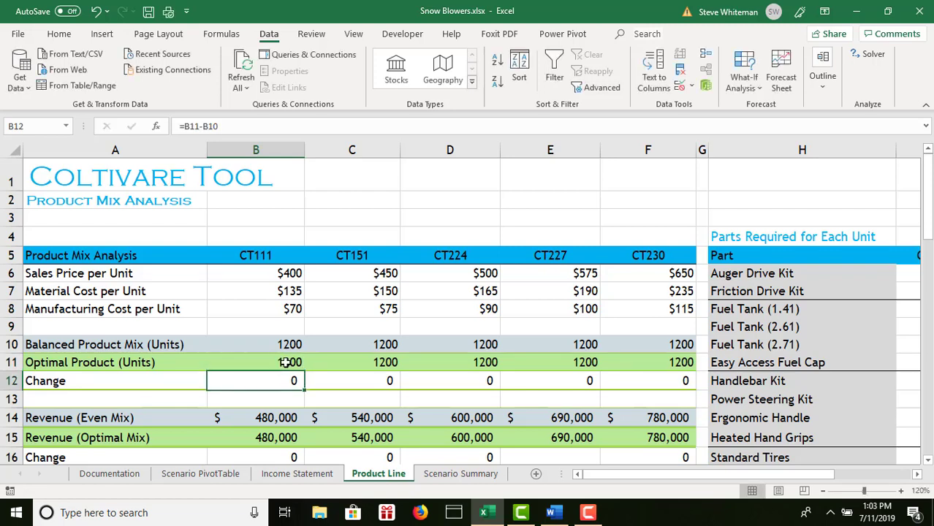
{"action": "left_click", "coordinate": [281, 362]}
{"action": "left_click_drag", "start_coordinate": [305, 371], "coordinate": [682, 362]}
Set the Solver objective to minimize total material cost in C21, solve the model, and keep the Solver solution
{"action": "mouse_move", "coordinate": [585, 510]}
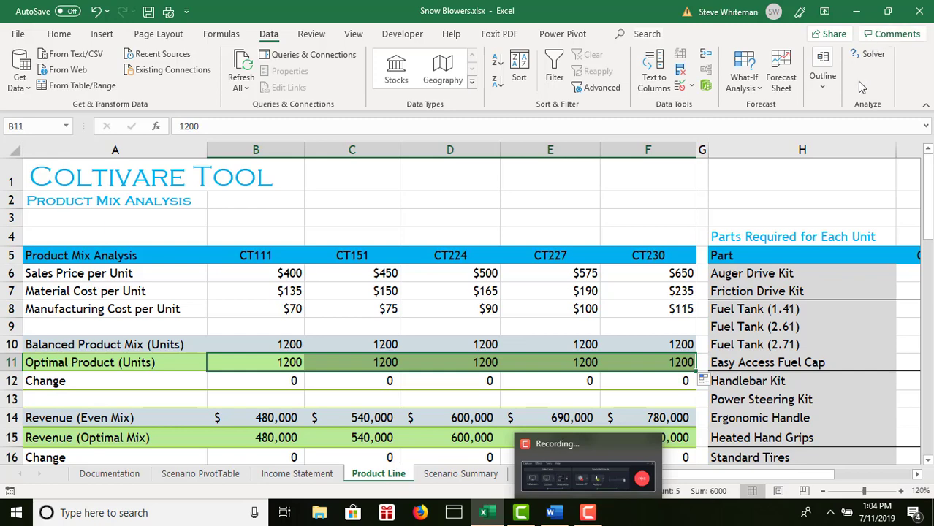
{"action": "left_click", "coordinate": [869, 59]}
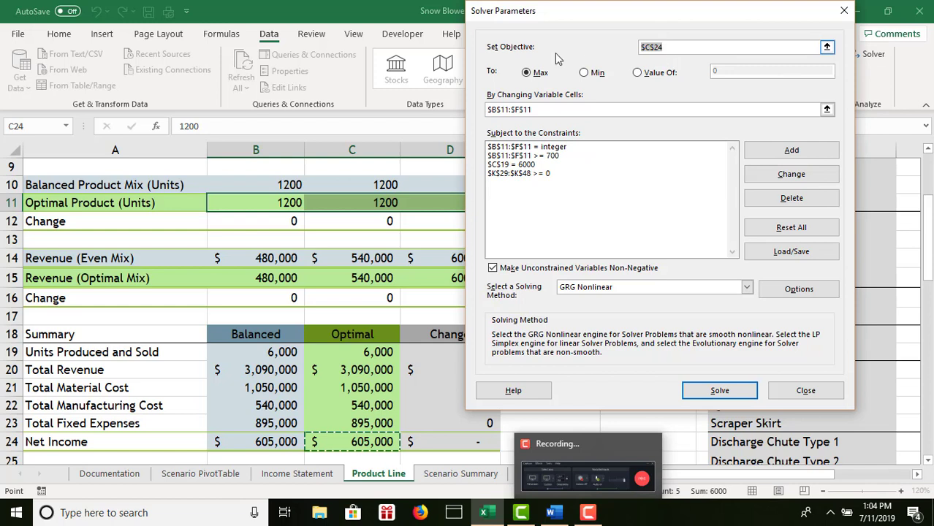
{"action": "left_click", "coordinate": [372, 387]}
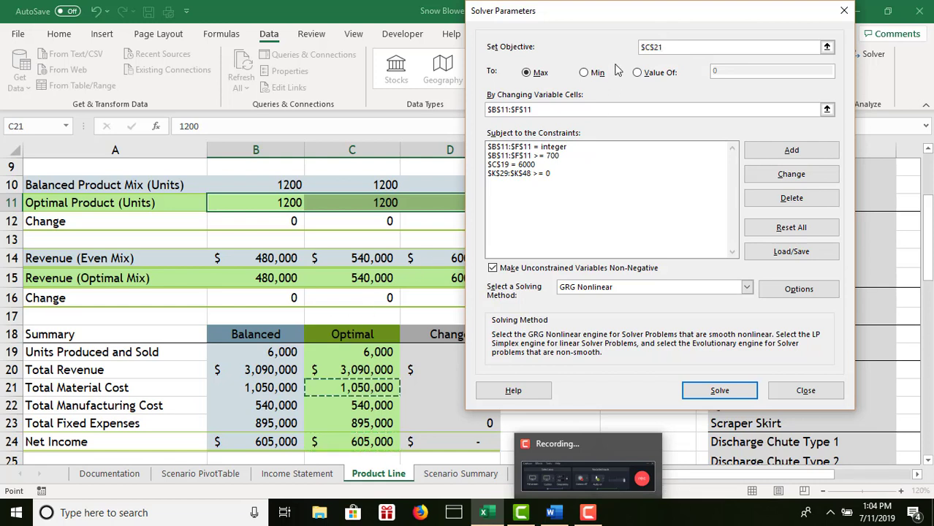
{"action": "left_click", "coordinate": [584, 73]}
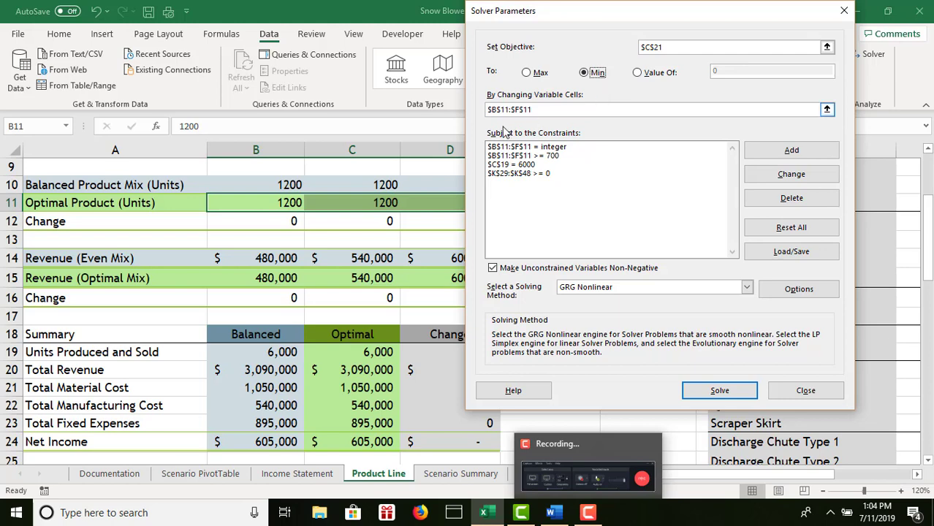
{"action": "left_click", "coordinate": [736, 398]}
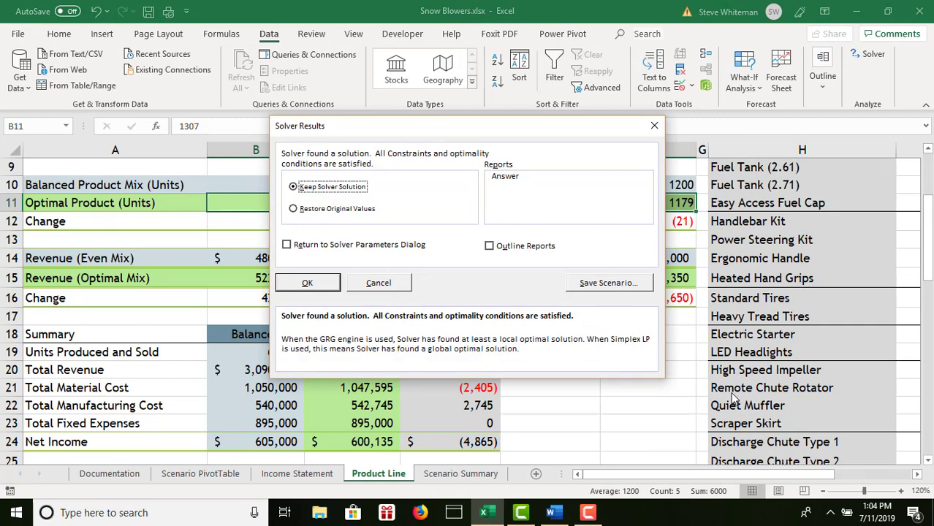
{"action": "left_click", "coordinate": [321, 283]}
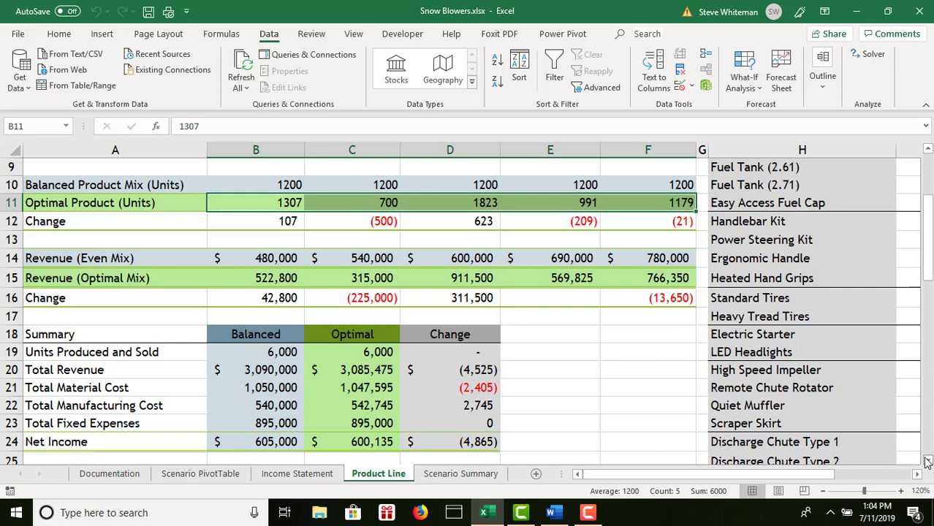
Enter the label "Minimum Material Cost" in cell A36 of the Product Line sheet
{"action": "left_click_drag", "start_coordinate": [927, 461], "coordinate": [927, 462]}
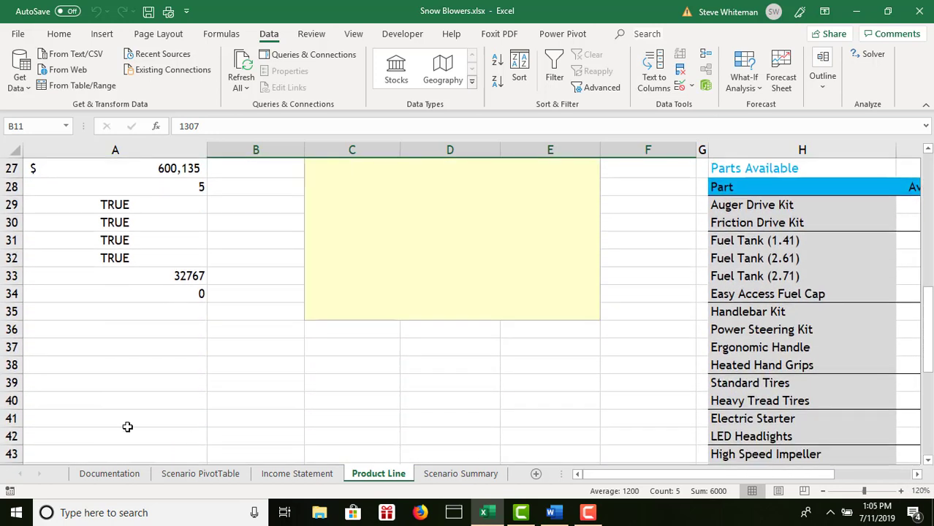
{"action": "left_click", "coordinate": [107, 329]}
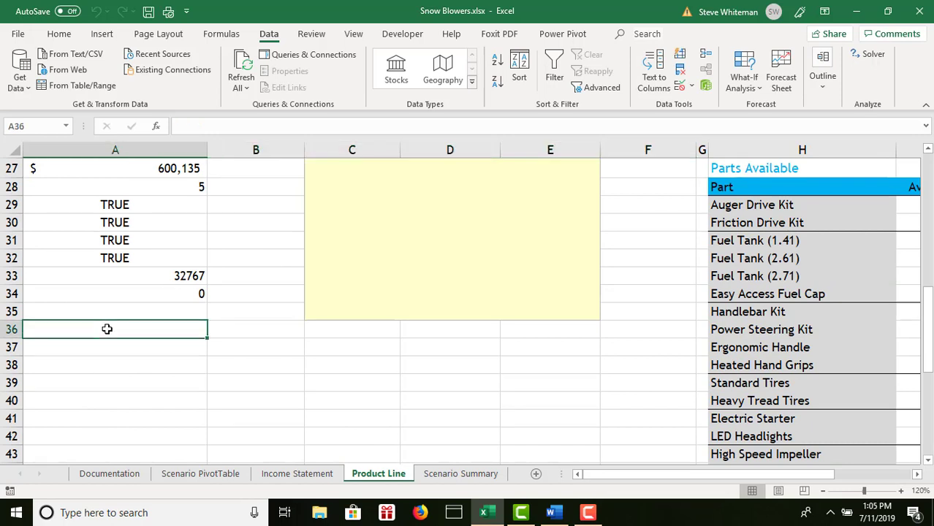
{"action": "type", "text": "Minimum"}
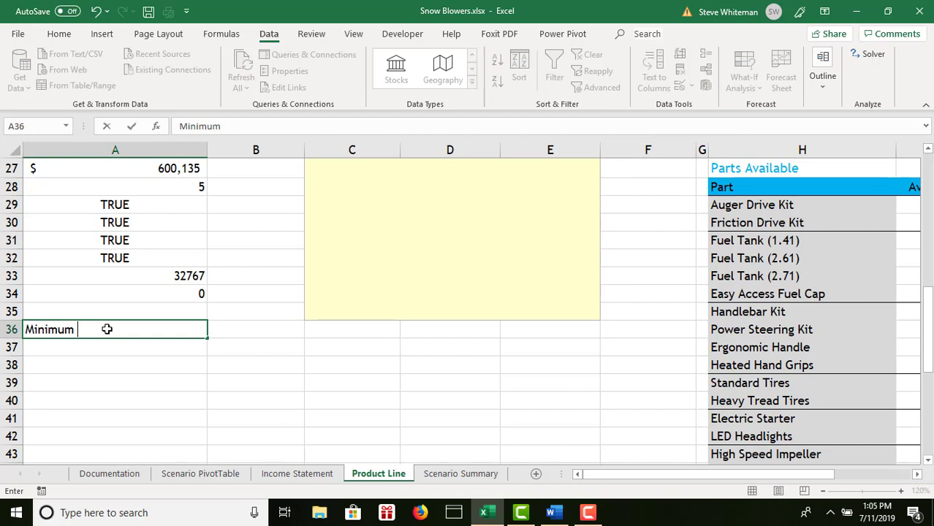
{"action": "type", "text": " Material Cost"}
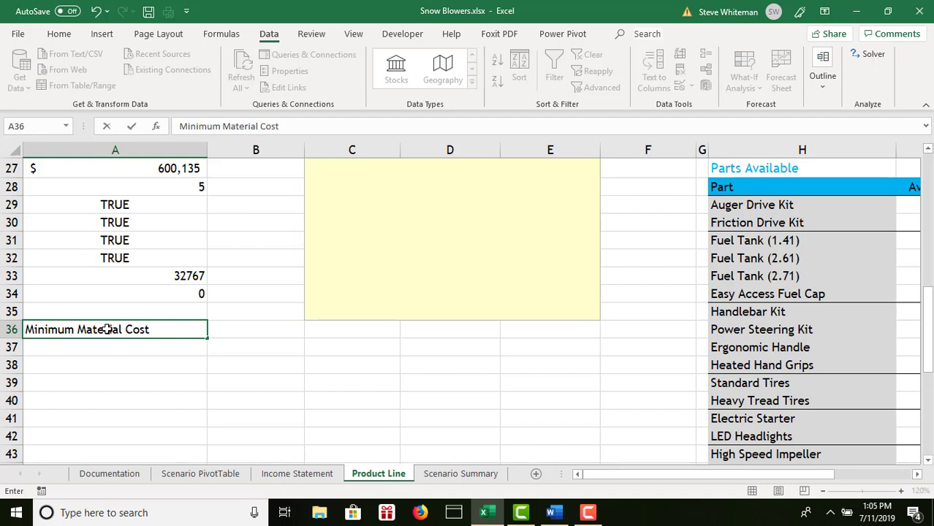
{"action": "key", "text": "Return"}
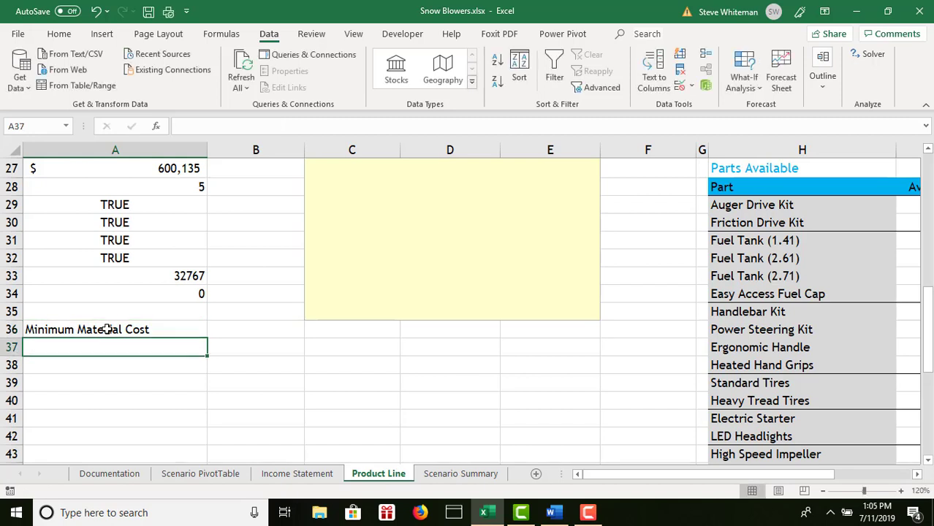
Apply the Accent2 cell style to the Minimum Material Cost label in A36, and select cell A37
{"action": "left_click", "coordinate": [48, 329]}
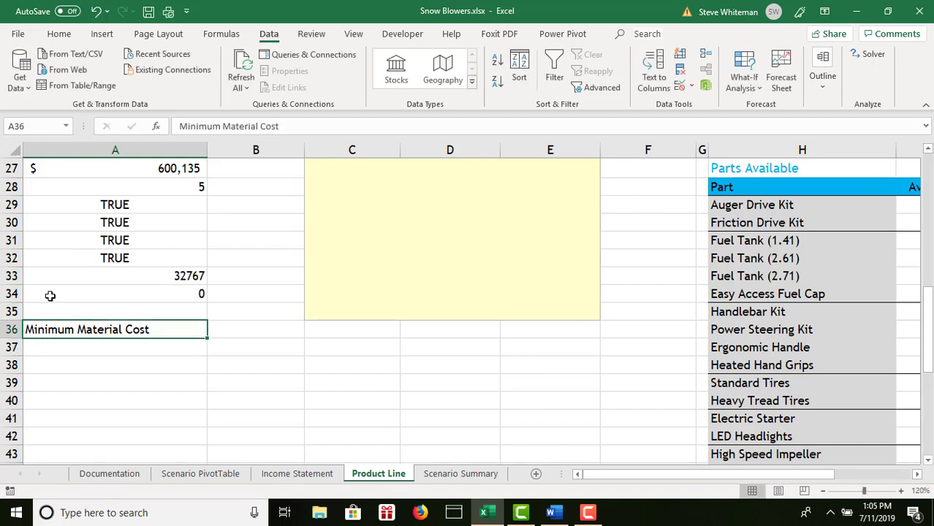
{"action": "left_click", "coordinate": [61, 34]}
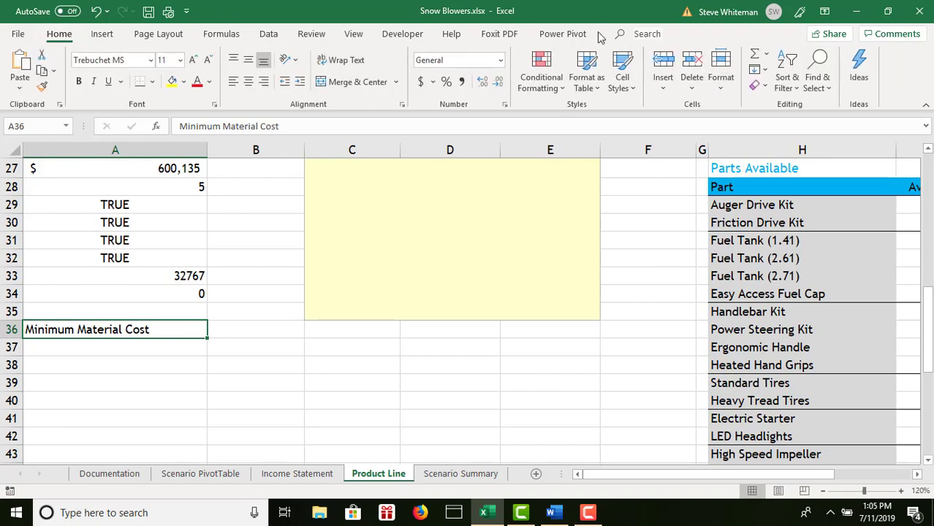
{"action": "left_click", "coordinate": [622, 80]}
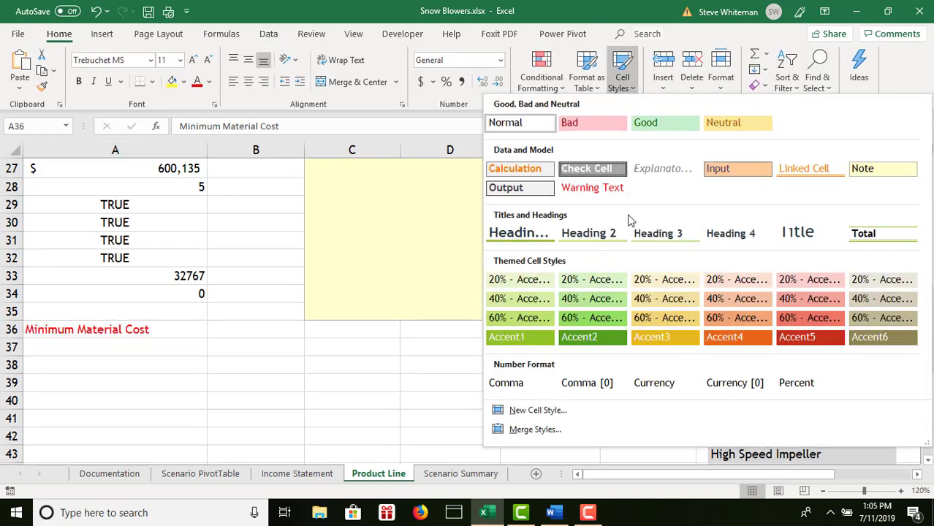
{"action": "left_click", "coordinate": [605, 331]}
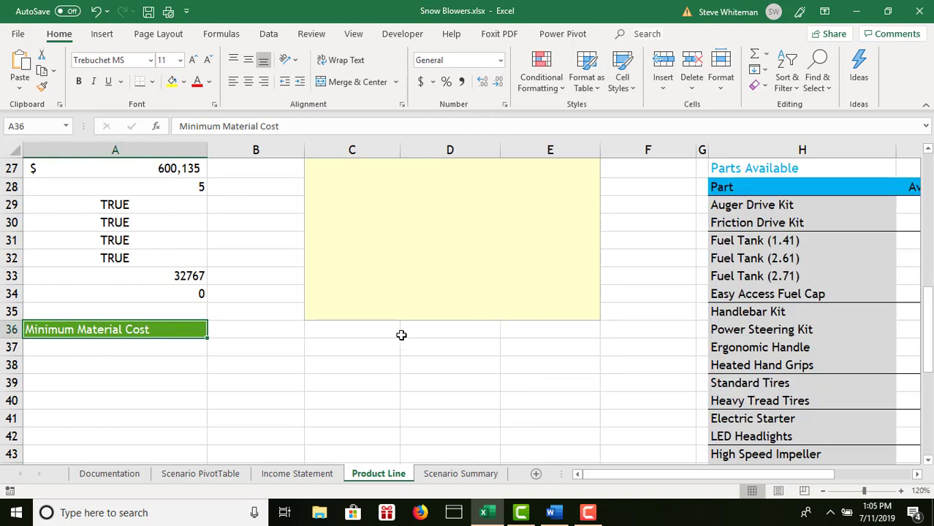
{"action": "left_click", "coordinate": [181, 344]}
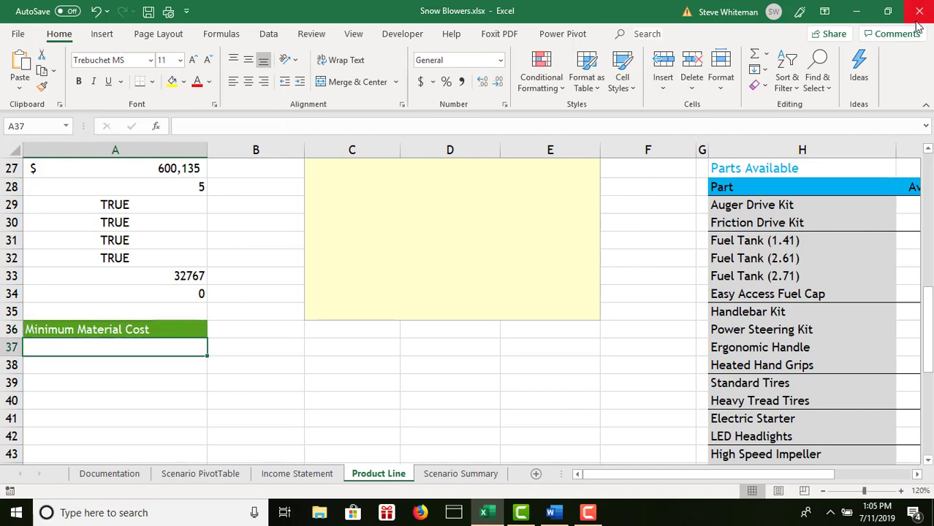
Save the minimum material cost Solver model to the range A37:A44, and close Solver without solving
{"action": "left_click", "coordinate": [270, 34]}
{"action": "left_click", "coordinate": [869, 54]}
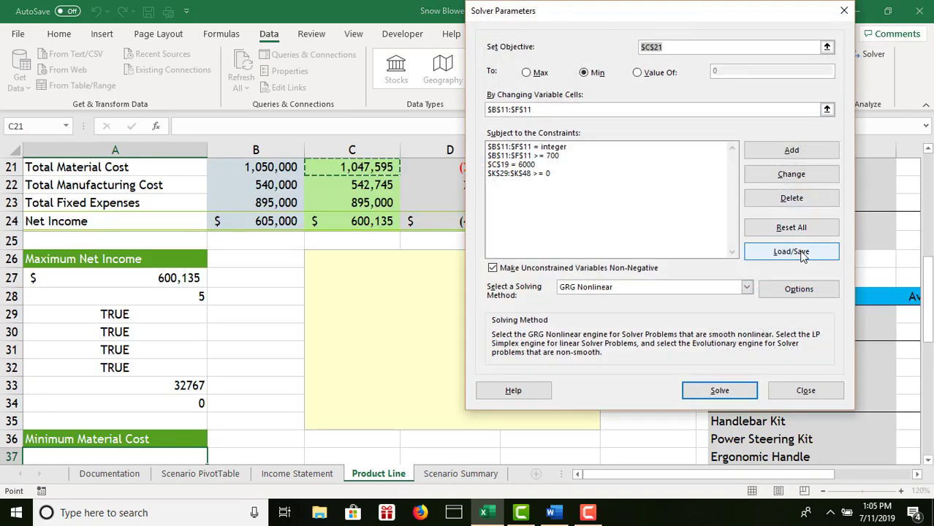
{"action": "left_click", "coordinate": [802, 253]}
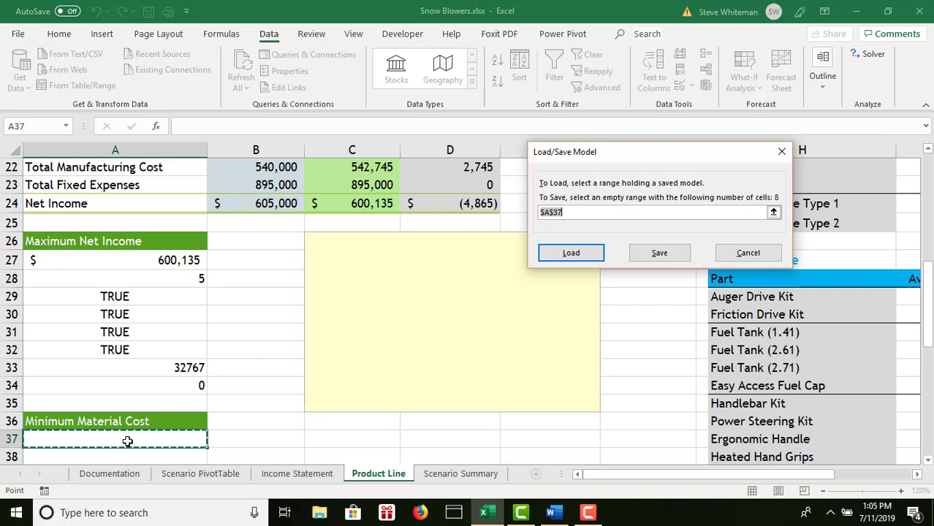
{"action": "left_click_drag", "start_coordinate": [125, 440], "coordinate": [87, 345]}
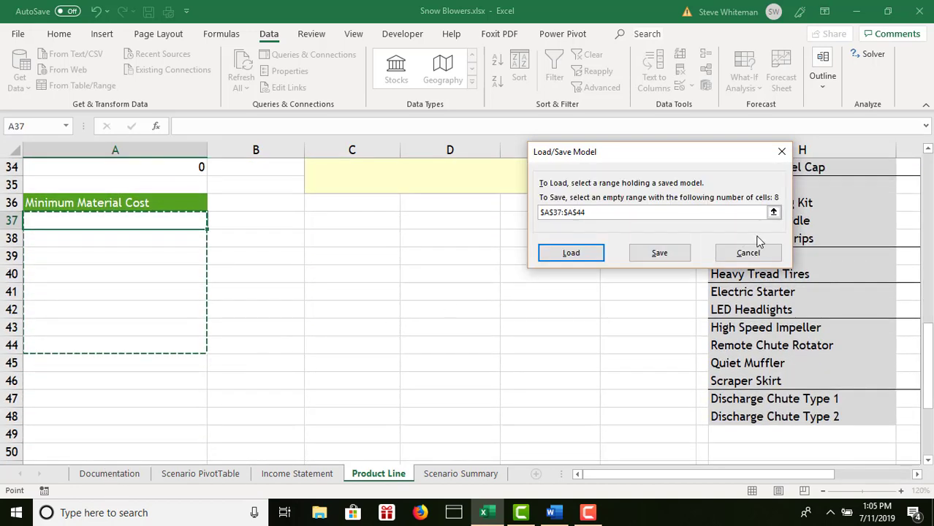
{"action": "left_click", "coordinate": [660, 256]}
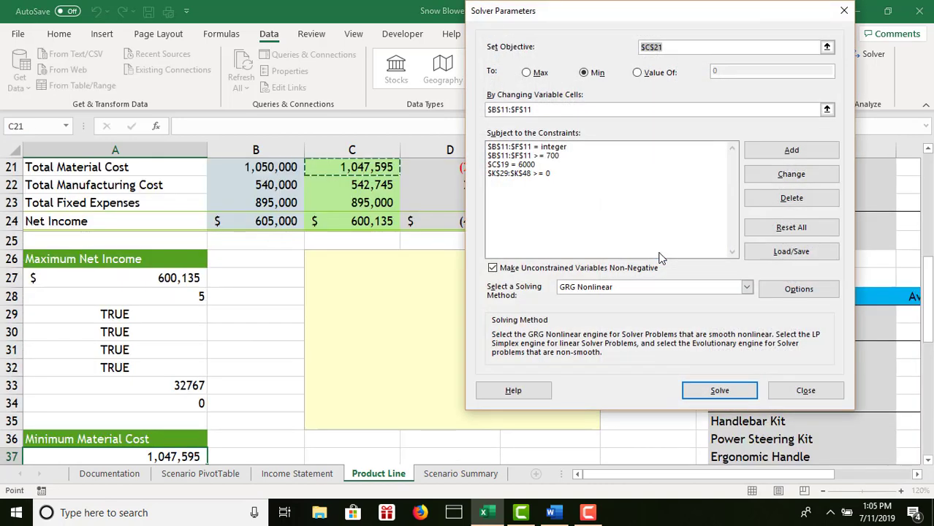
{"action": "left_click", "coordinate": [818, 395]}
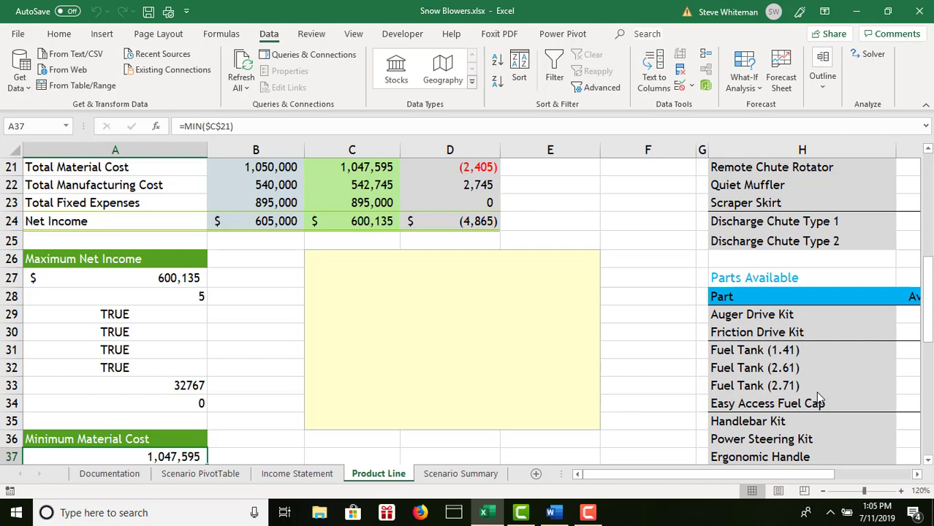
Reset the Optimal Product (Units) in B11:F11 to 1200 for all five models
{"action": "left_click", "coordinate": [930, 191]}
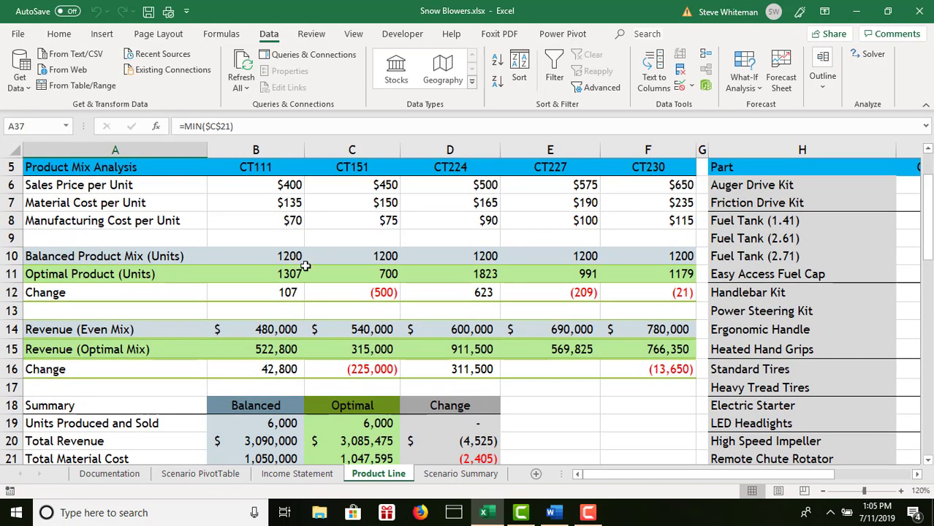
{"action": "left_click", "coordinate": [297, 273]}
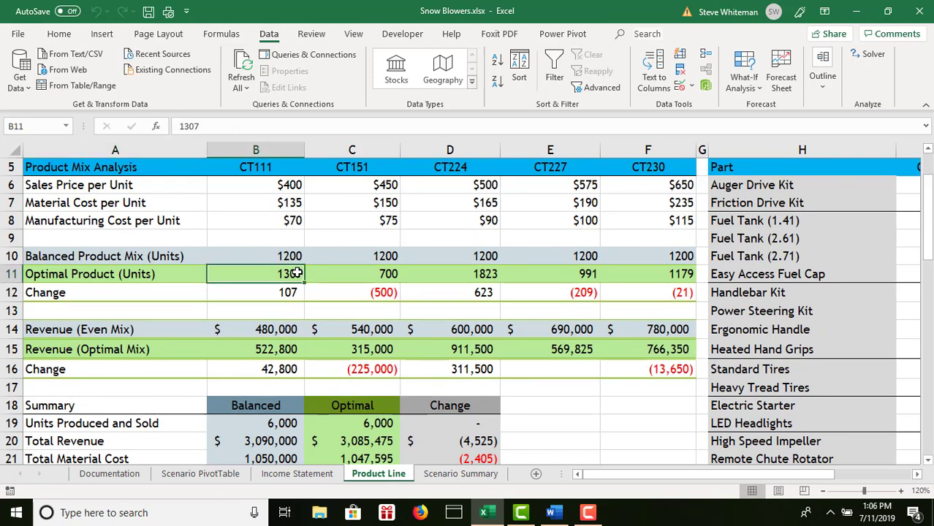
{"action": "type", "text": "1200"}
{"action": "key", "text": "Return"}
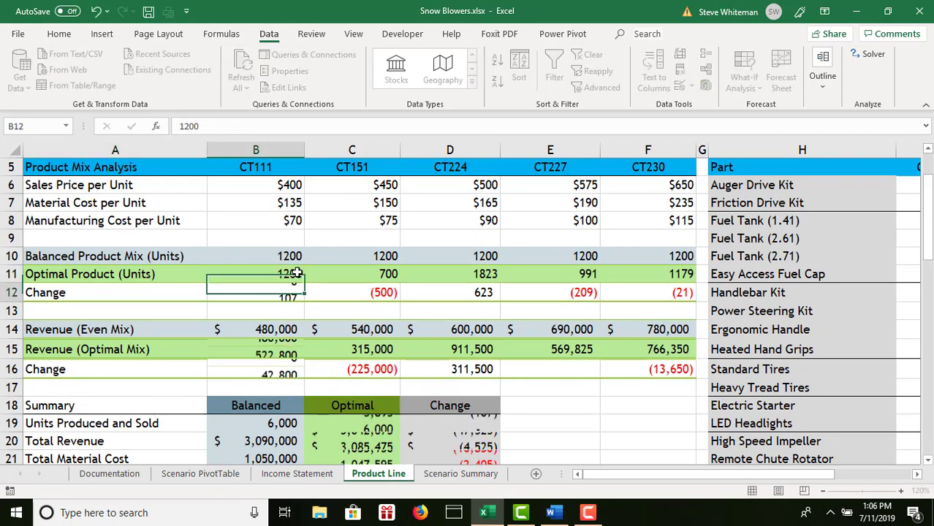
{"action": "left_click", "coordinate": [297, 273]}
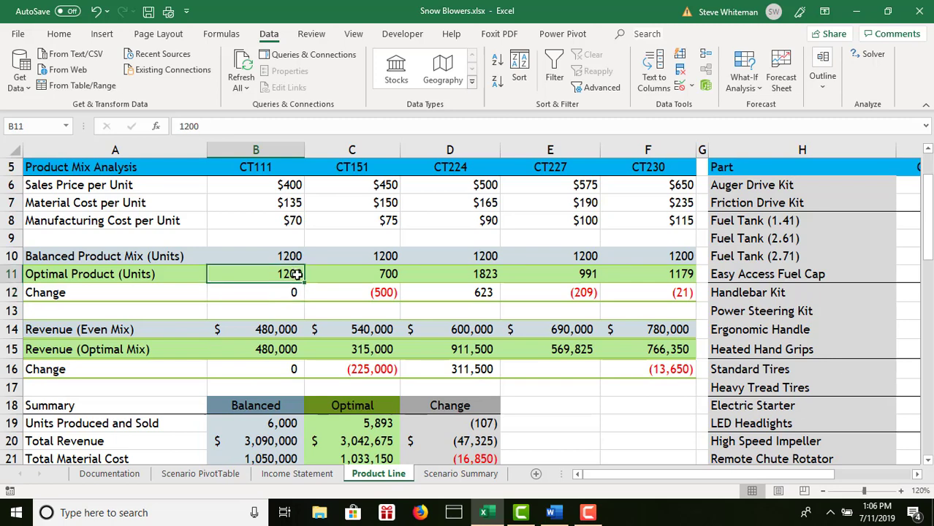
{"action": "left_click_drag", "start_coordinate": [344, 277], "coordinate": [658, 267]}
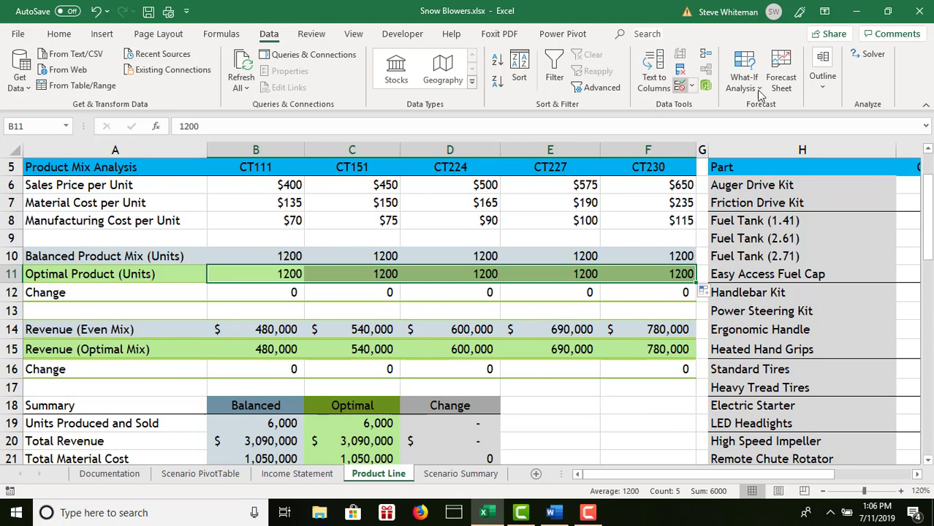
Load the saved Maximum Net Income Solver model from the range A27:A34, replacing the current model
{"action": "left_click", "coordinate": [870, 57]}
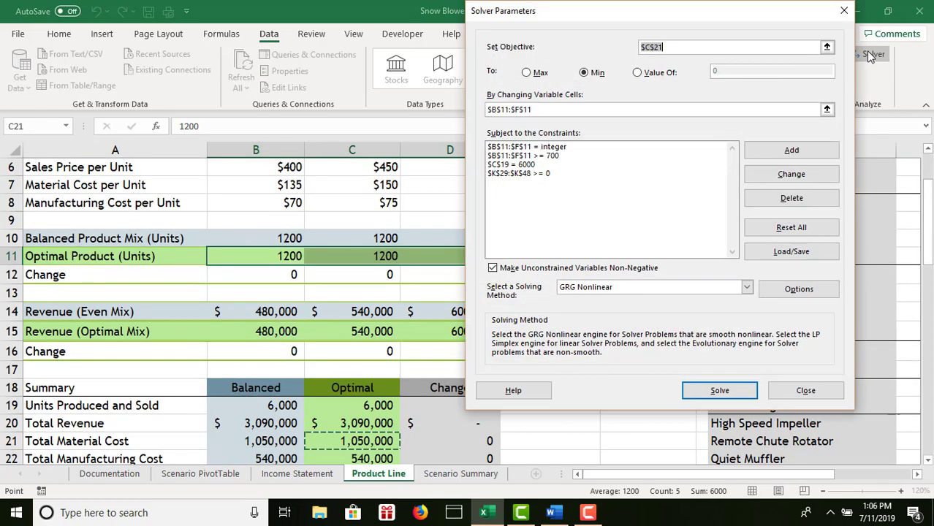
{"action": "left_click", "coordinate": [780, 253]}
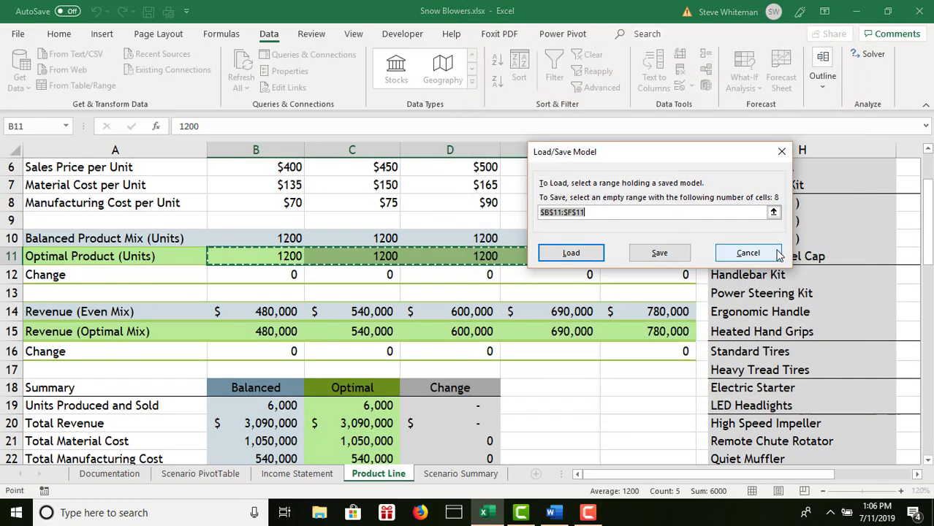
{"action": "left_click", "coordinate": [928, 445]}
{"action": "left_click", "coordinate": [928, 445]}
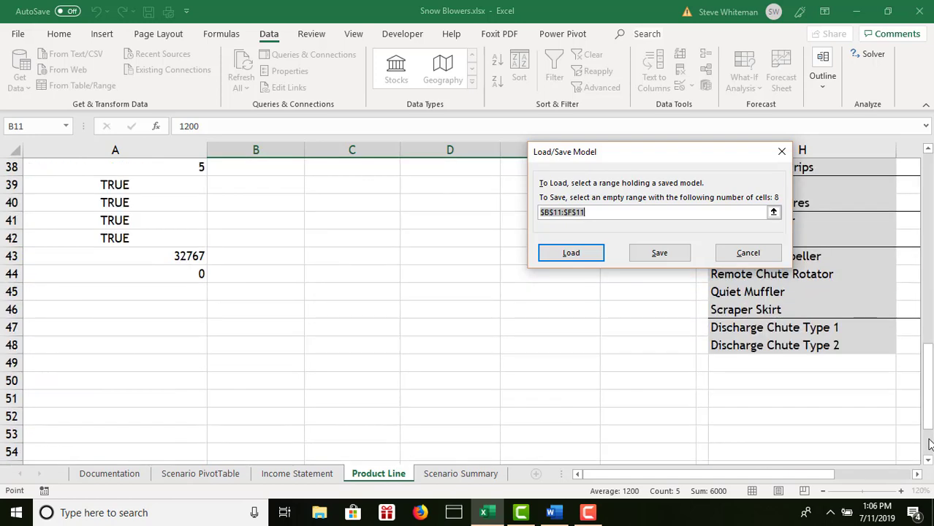
{"action": "left_click", "coordinate": [927, 150]}
{"action": "left_click", "coordinate": [927, 150]}
{"action": "left_click", "coordinate": [927, 150]}
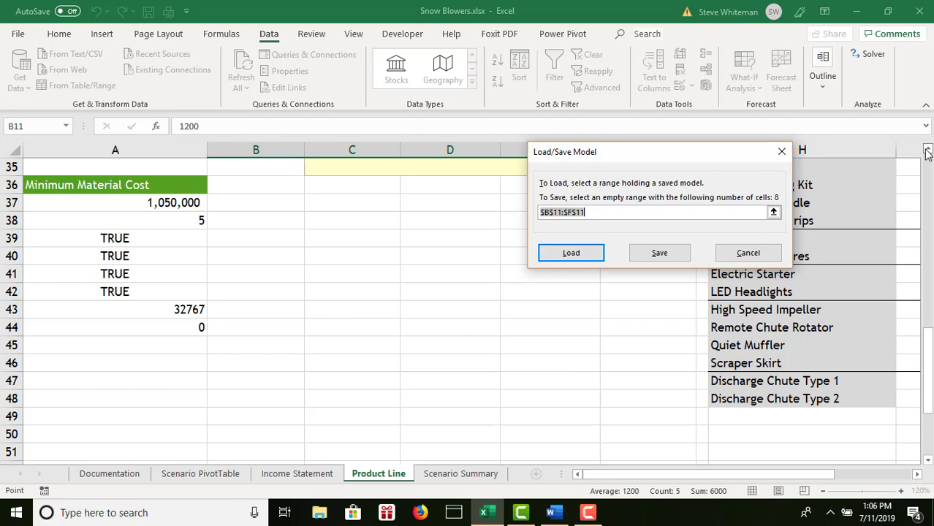
{"action": "left_click_drag", "start_coordinate": [927, 152], "coordinate": [927, 152]}
{"action": "left_click", "coordinate": [169, 205]}
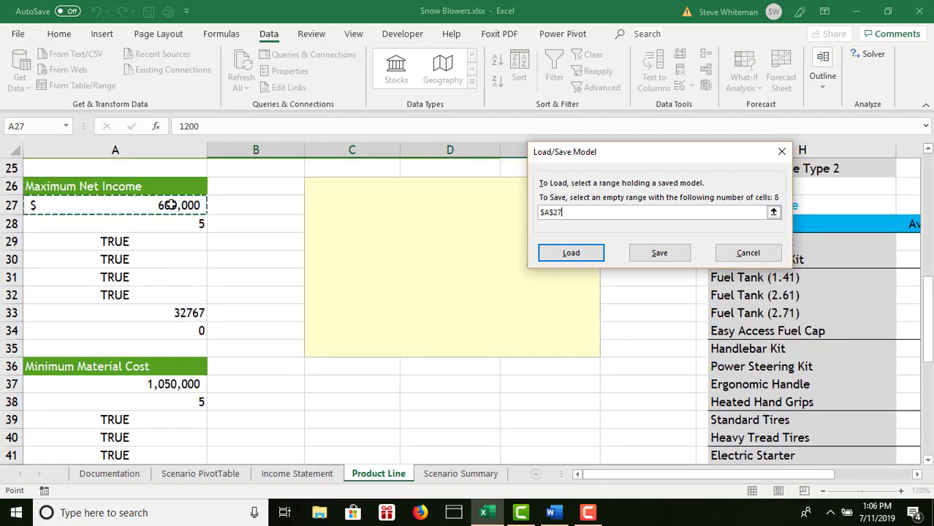
{"action": "left_click_drag", "start_coordinate": [169, 206], "coordinate": [177, 322]}
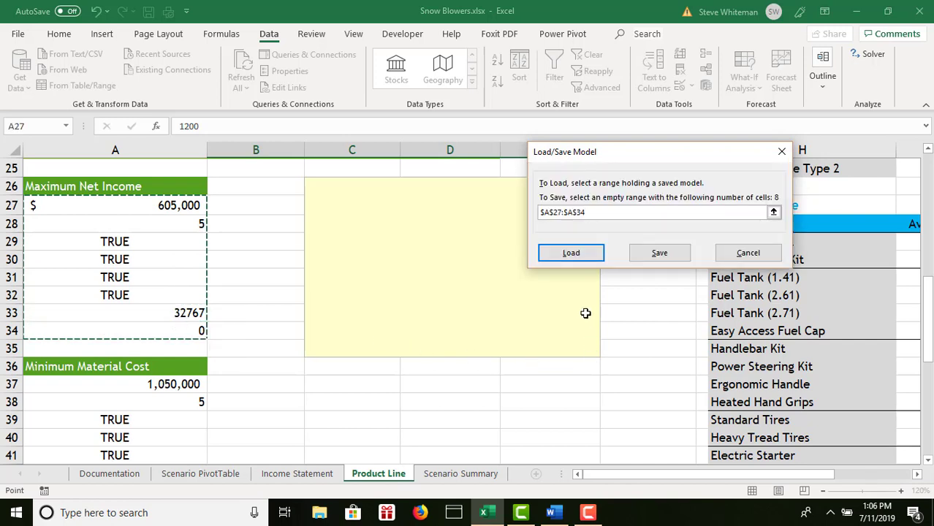
{"action": "left_click", "coordinate": [571, 253]}
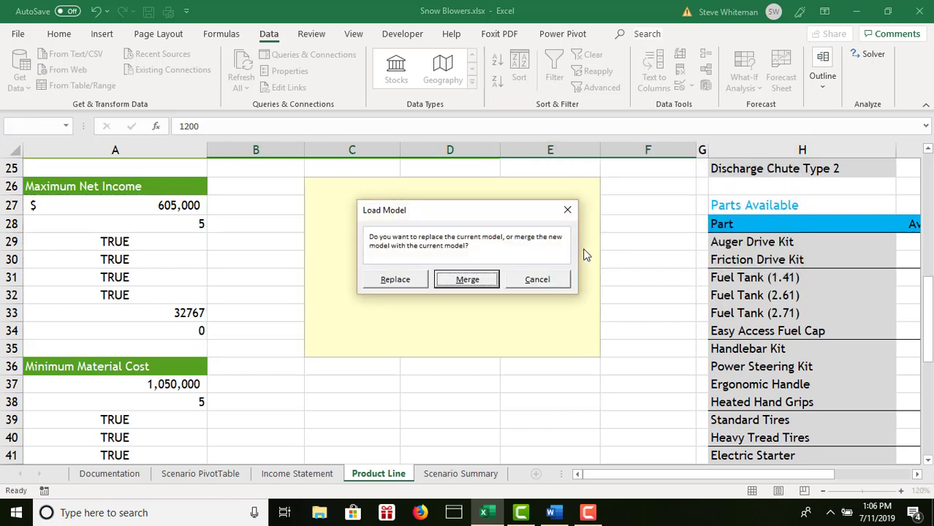
{"action": "left_click", "coordinate": [398, 280]}
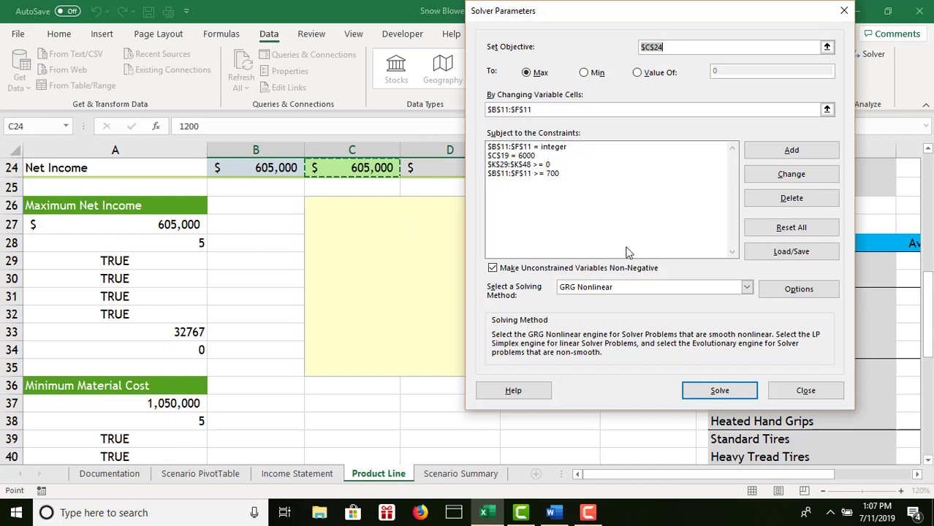
Solve the loaded maximum net income model and keep the Solver solution without creating a report
{"action": "left_click", "coordinate": [715, 392]}
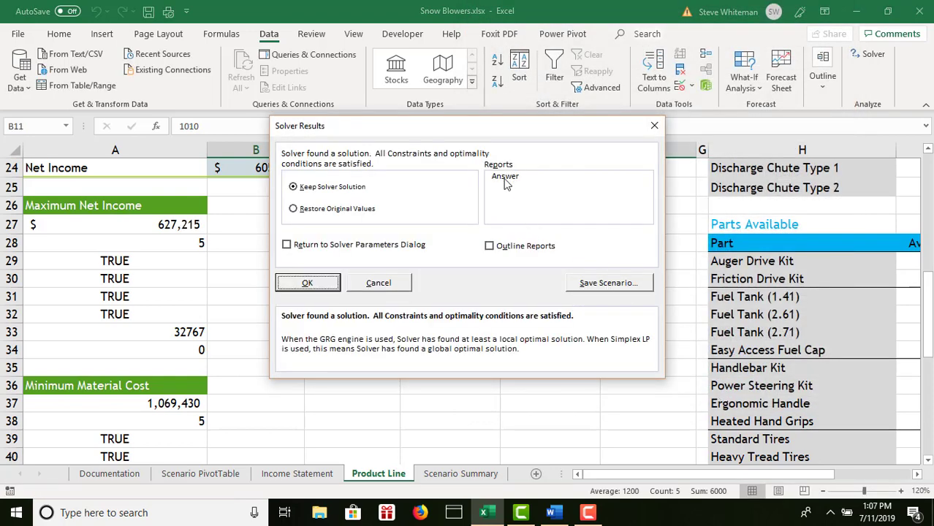
{"action": "left_click", "coordinate": [504, 177]}
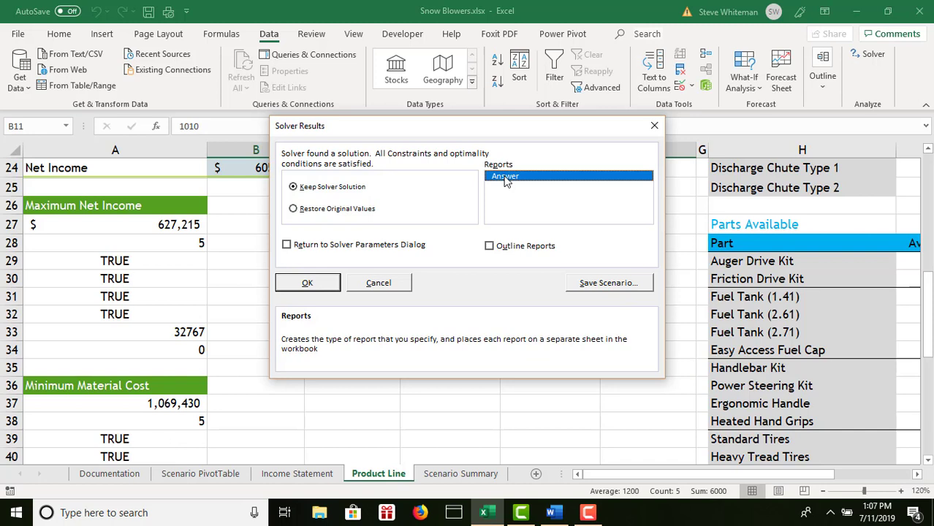
{"action": "left_click", "coordinate": [506, 177]}
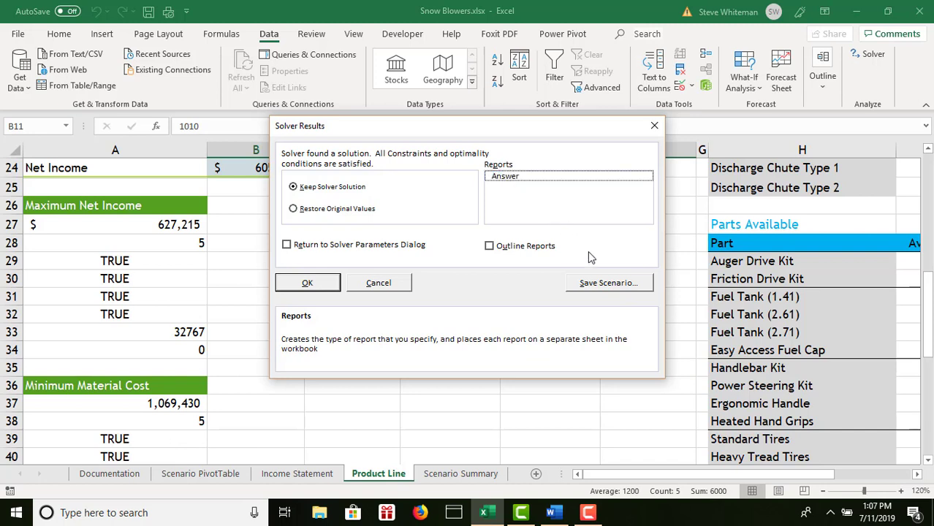
{"action": "left_click", "coordinate": [308, 283]}
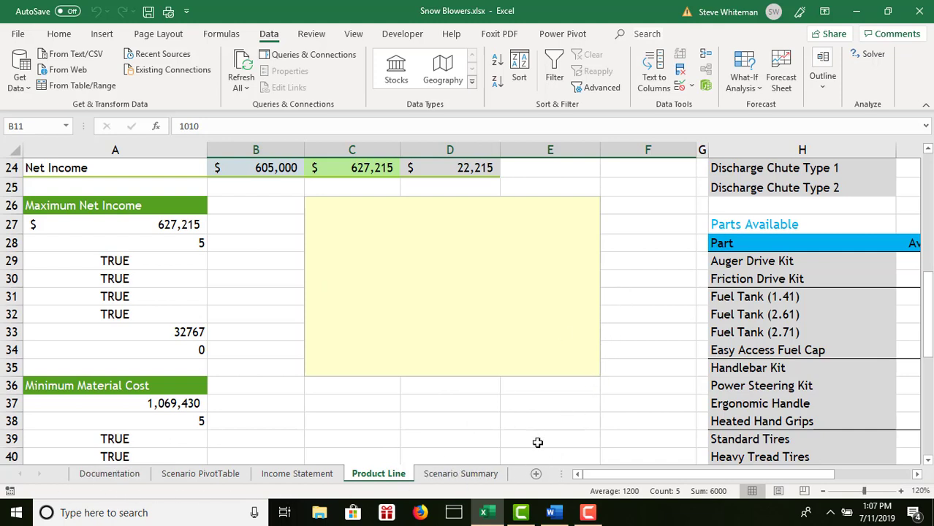
Run Solver again on the maximum net income model, keeping the solution and creating an Answer report
{"action": "left_click", "coordinate": [867, 64]}
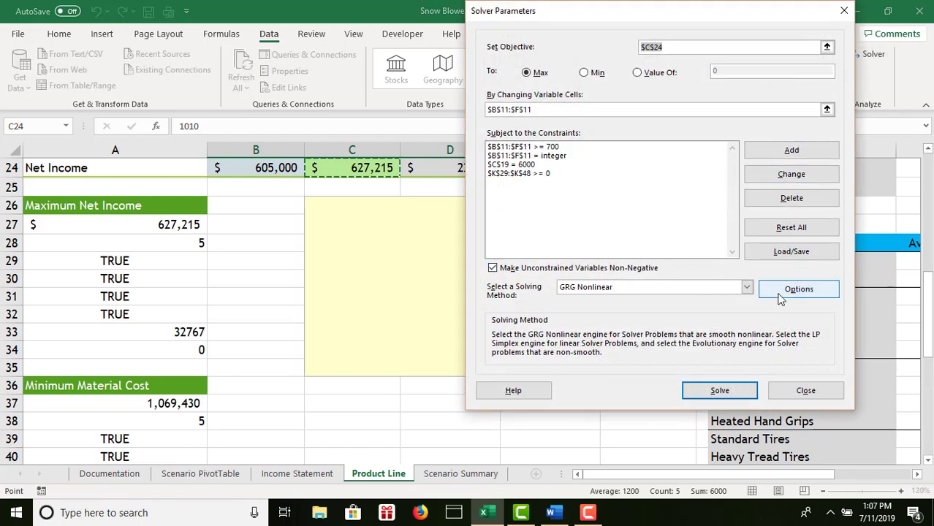
{"action": "left_click", "coordinate": [719, 391]}
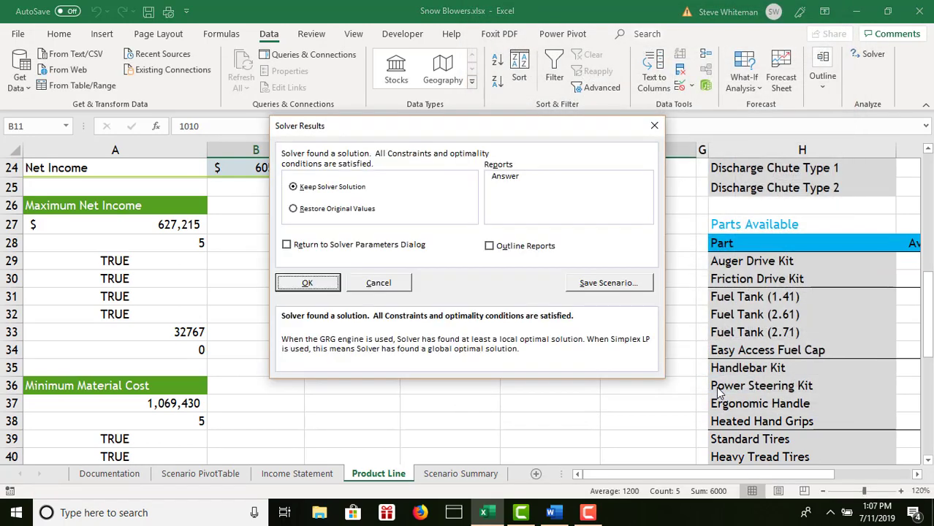
{"action": "left_click", "coordinate": [522, 177]}
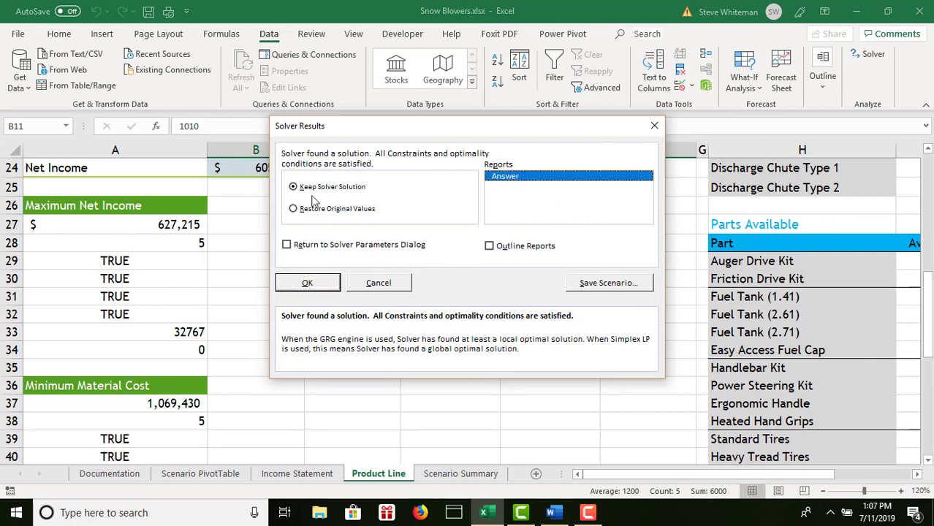
{"action": "left_click", "coordinate": [308, 283]}
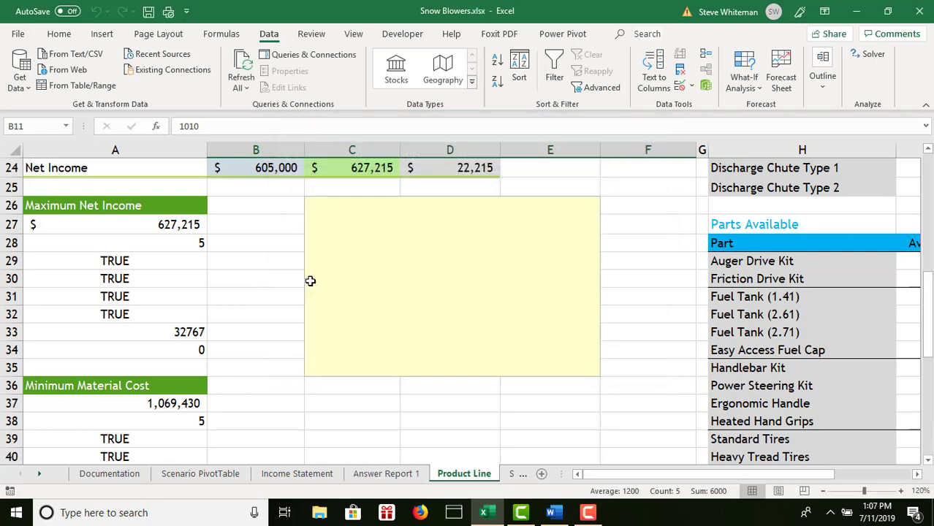
Move the Answer Report 1 sheet to the end of the workbook after Scenario Summary, and return to the Product Line sheet
{"action": "left_click", "coordinate": [39, 476]}
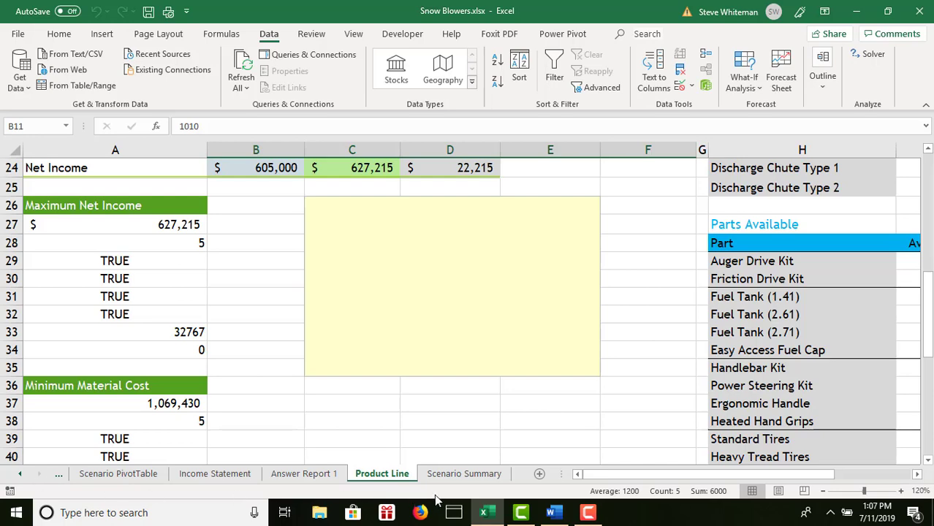
{"action": "left_click", "coordinate": [305, 475]}
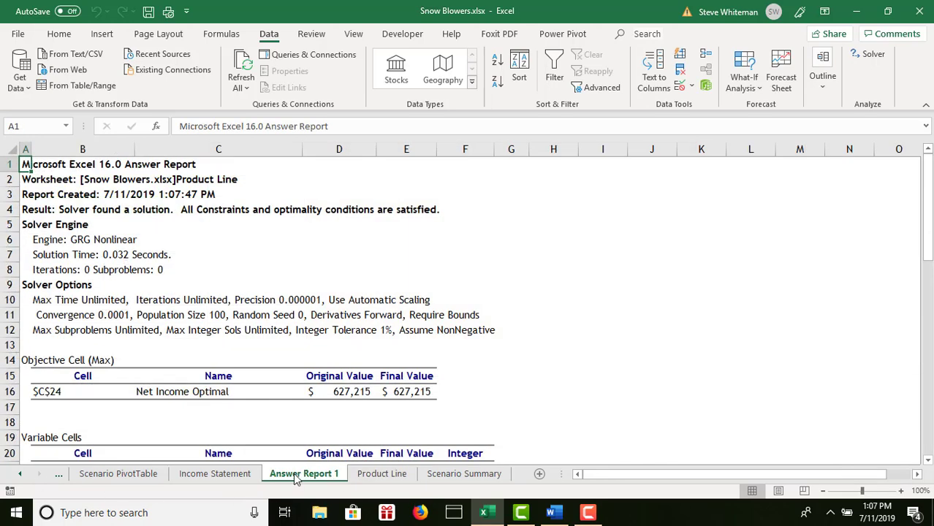
{"action": "left_click_drag", "start_coordinate": [296, 477], "coordinate": [517, 481]}
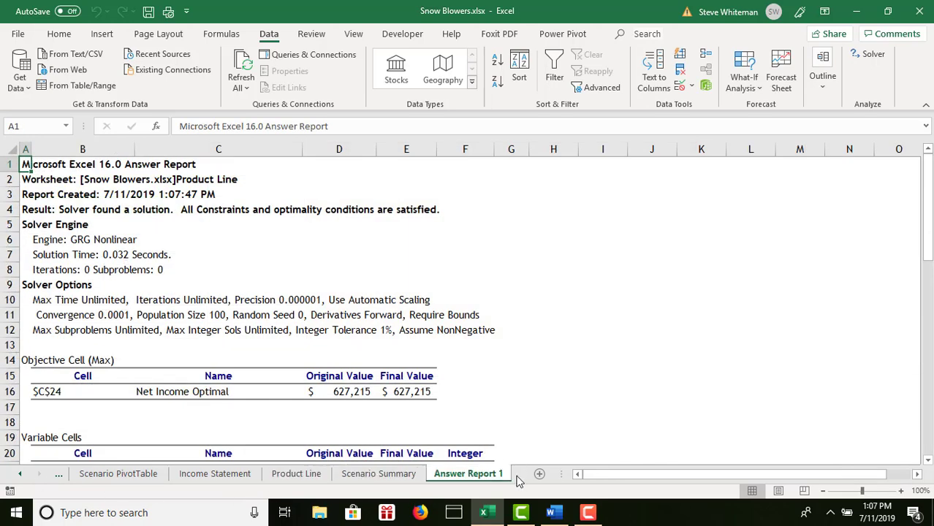
{"action": "left_click", "coordinate": [22, 476]}
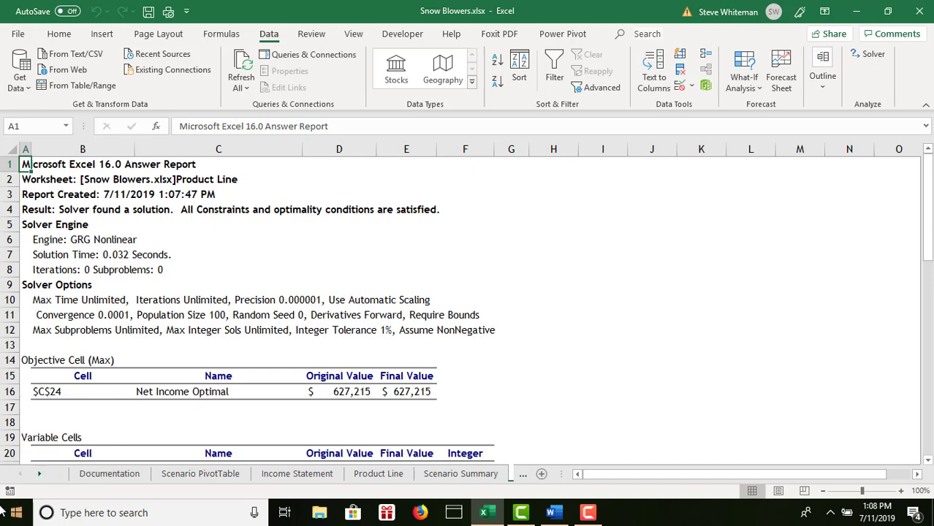
{"action": "left_click", "coordinate": [378, 474]}
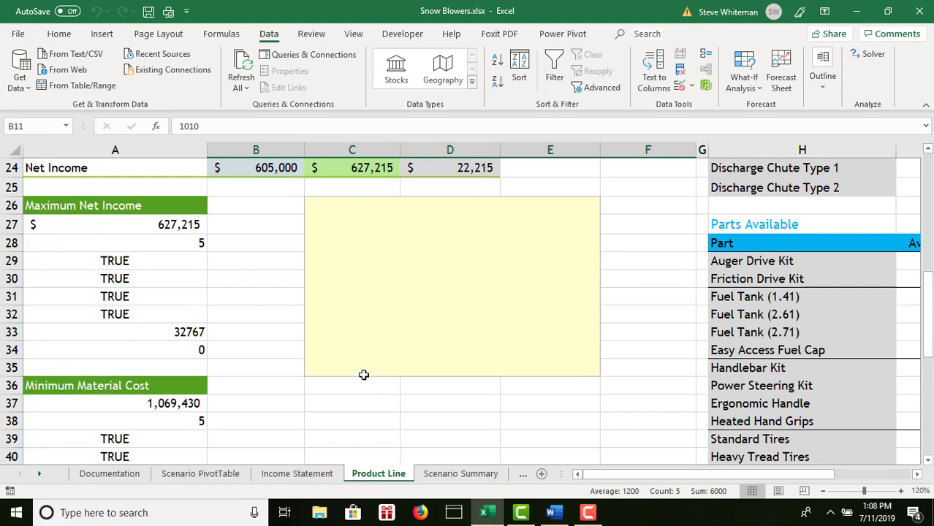
Try to copy the product mix paragraph from the Word document into the merged yellow cell C26 of the Product Line sheet
{"action": "left_click", "coordinate": [374, 285]}
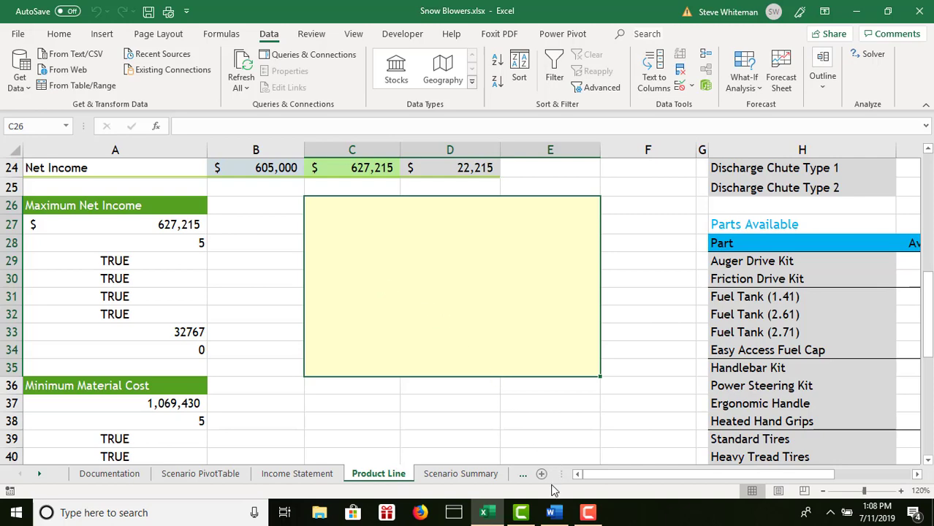
{"action": "left_click", "coordinate": [554, 514]}
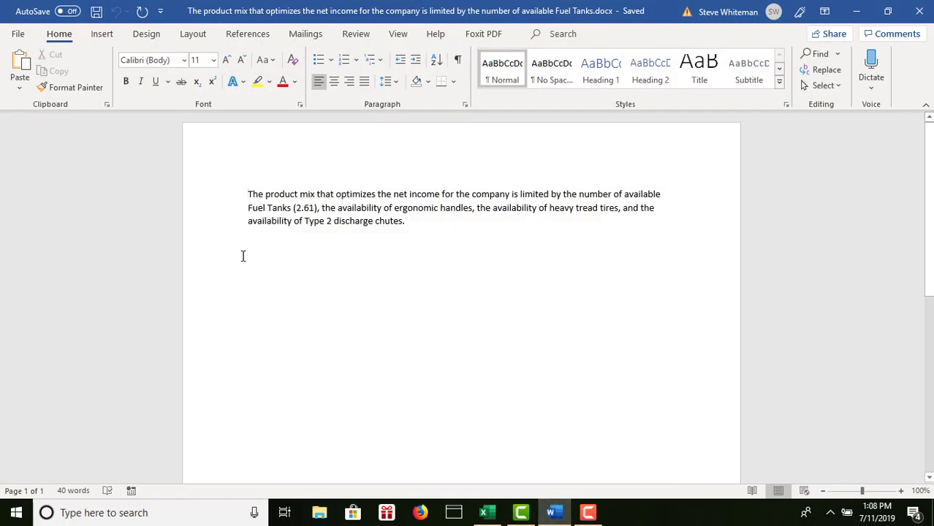
{"action": "left_click_drag", "start_coordinate": [246, 194], "coordinate": [407, 223]}
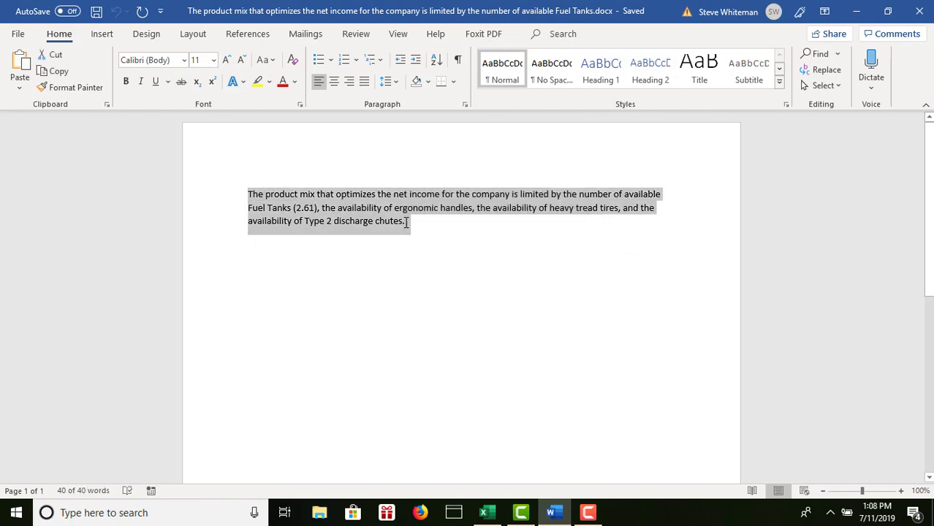
{"action": "left_click", "coordinate": [565, 509]}
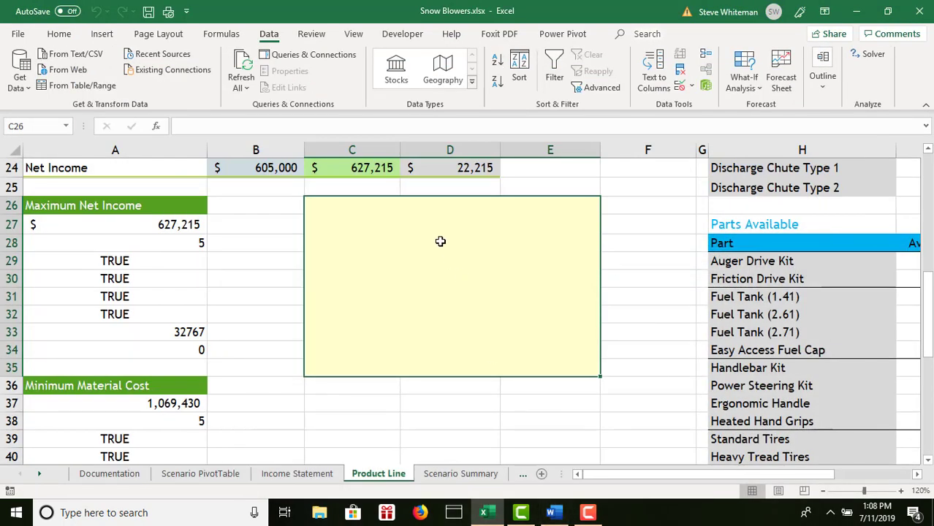
{"action": "key", "text": "ctrl+v"}
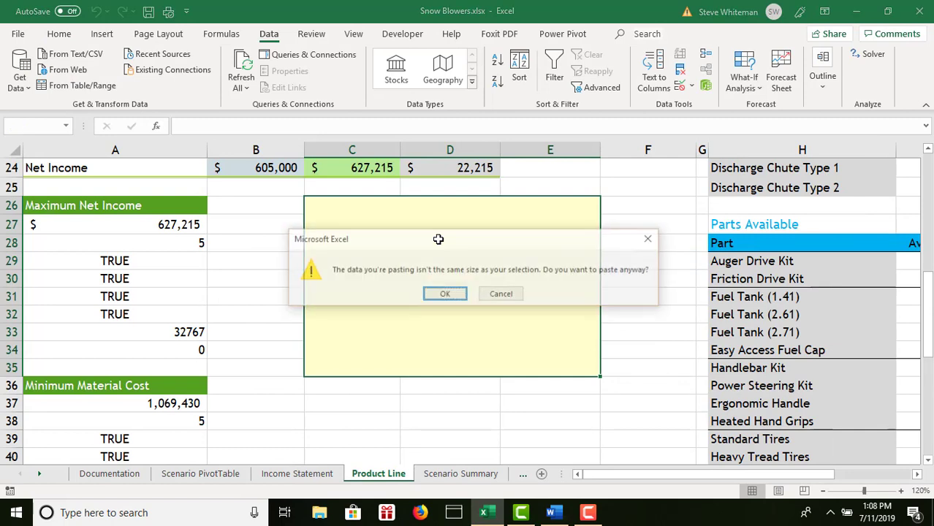
{"action": "left_click", "coordinate": [454, 296]}
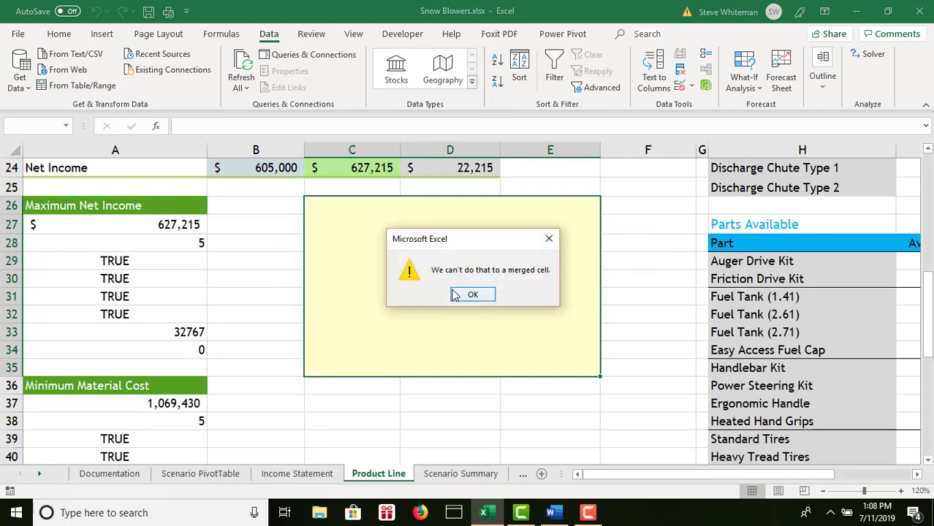
{"action": "left_click", "coordinate": [457, 293]}
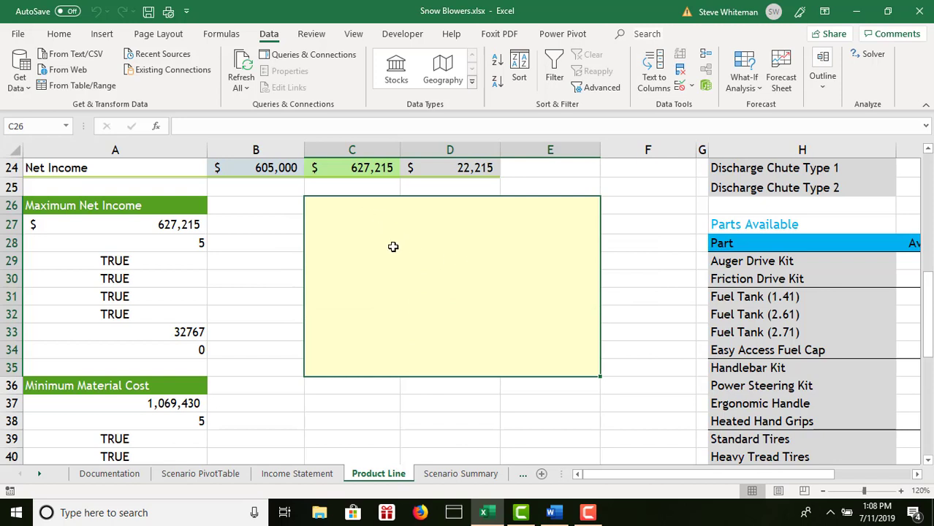
Enter the placeholder text "cccccccccccccc" in the merged yellow cell C26
{"action": "type", "text": "cccc"}
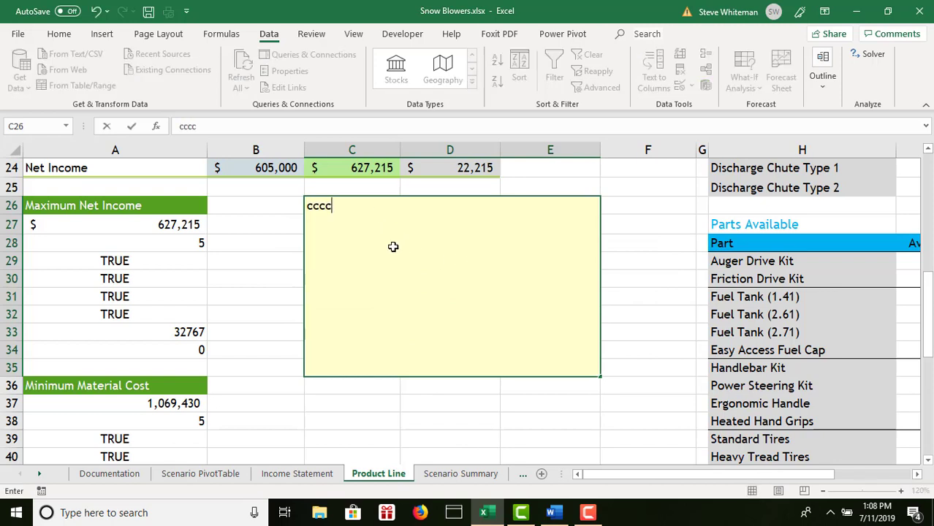
{"action": "type", "text": "cccccccccc"}
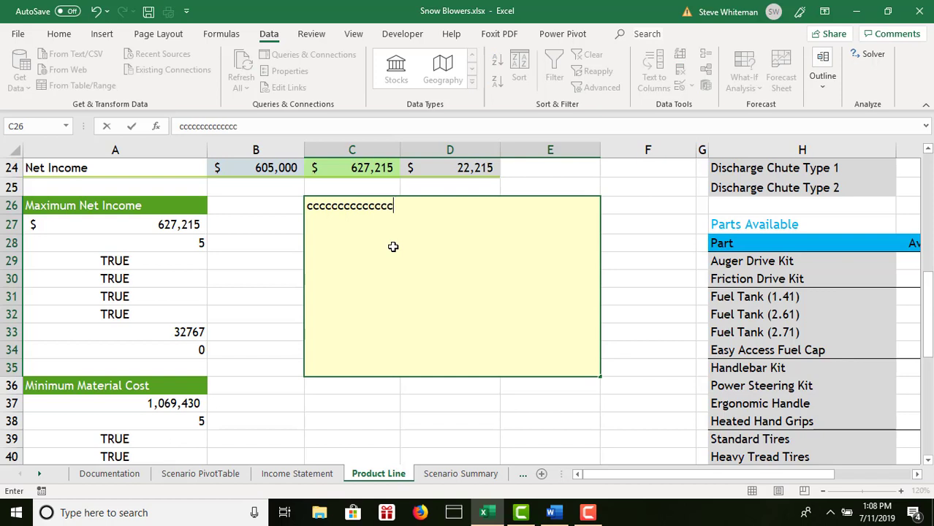
{"action": "key", "text": "Return"}
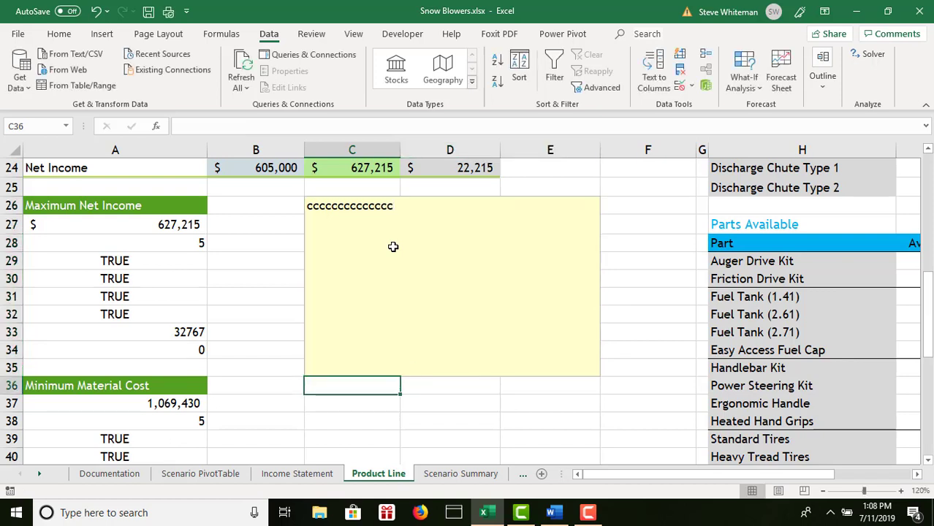
Save the Snow Blowers workbook with the merged cell C26 selected, and close it
{"action": "left_click", "coordinate": [393, 246]}
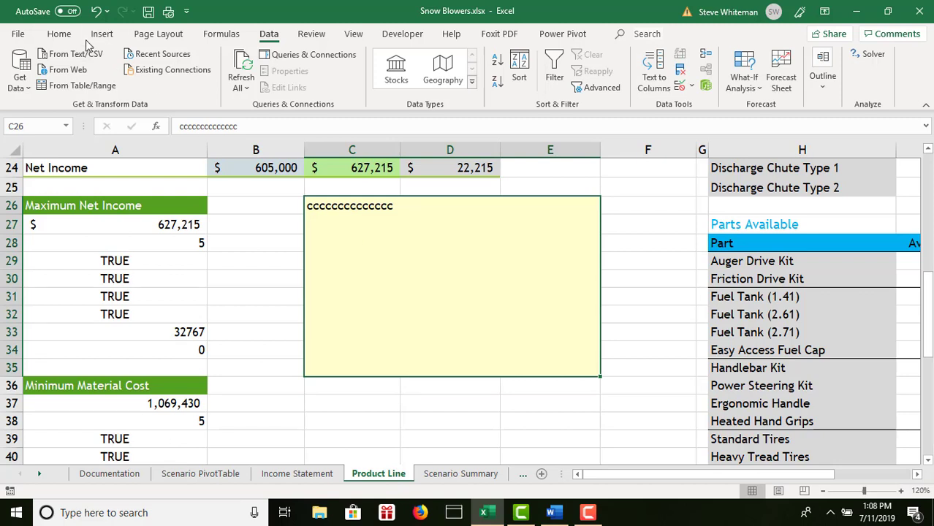
{"action": "left_click", "coordinate": [149, 13]}
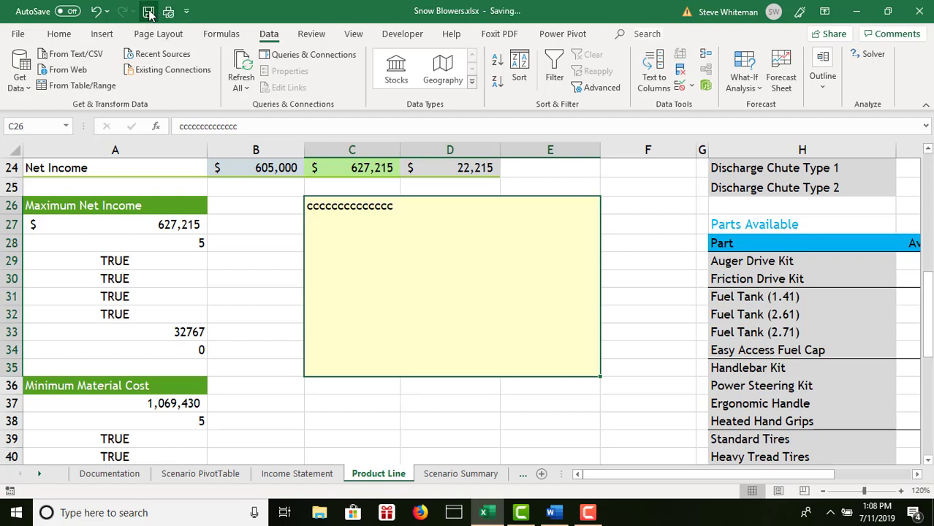
{"action": "left_click", "coordinate": [920, 15]}
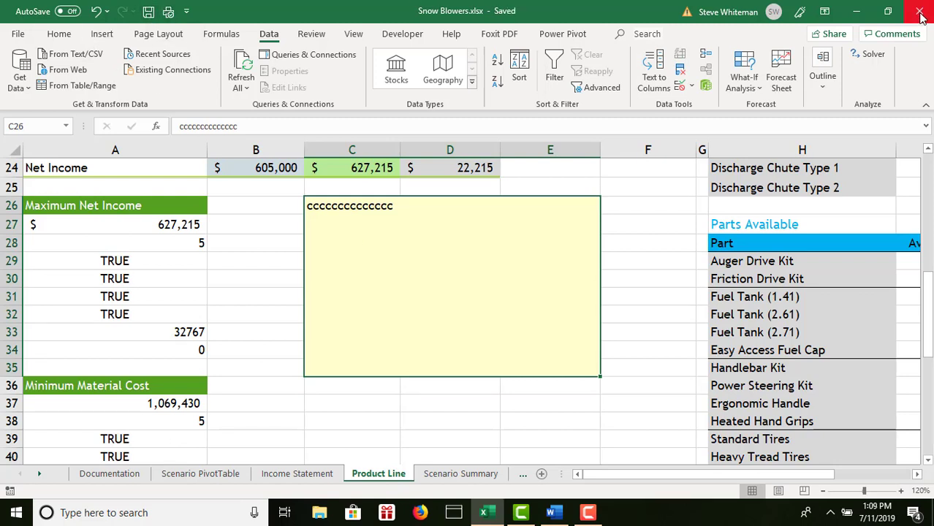